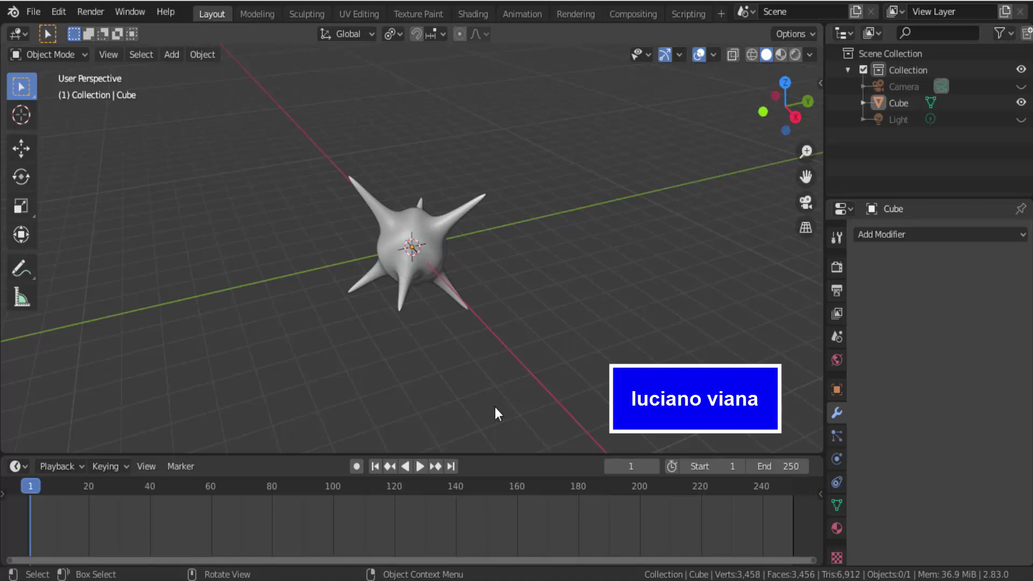
# Step: Select the spiky Cube at the scene origin and bring up the viewport shading options
pyautogui.click(415, 224)
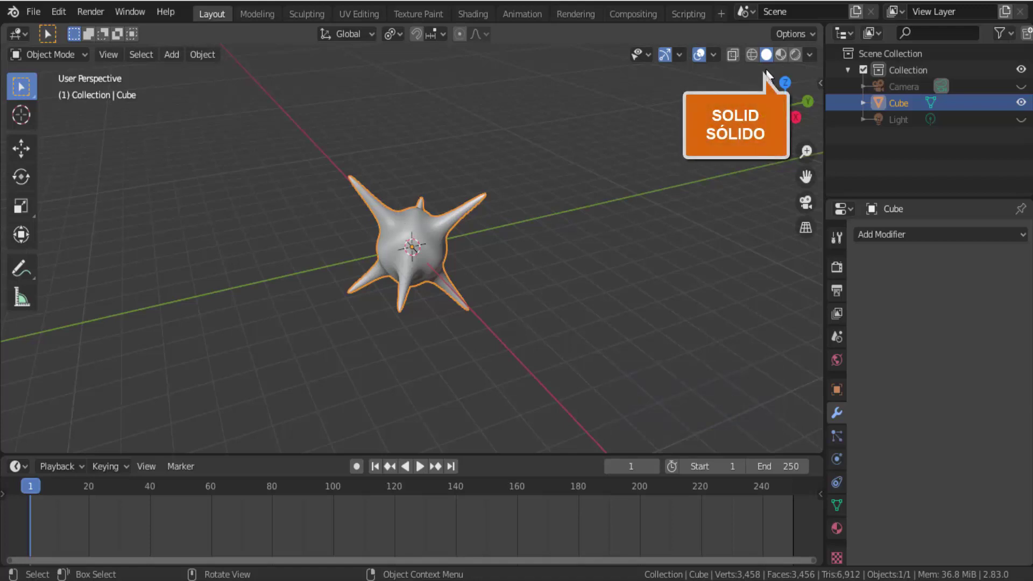
pyautogui.click(809, 56)
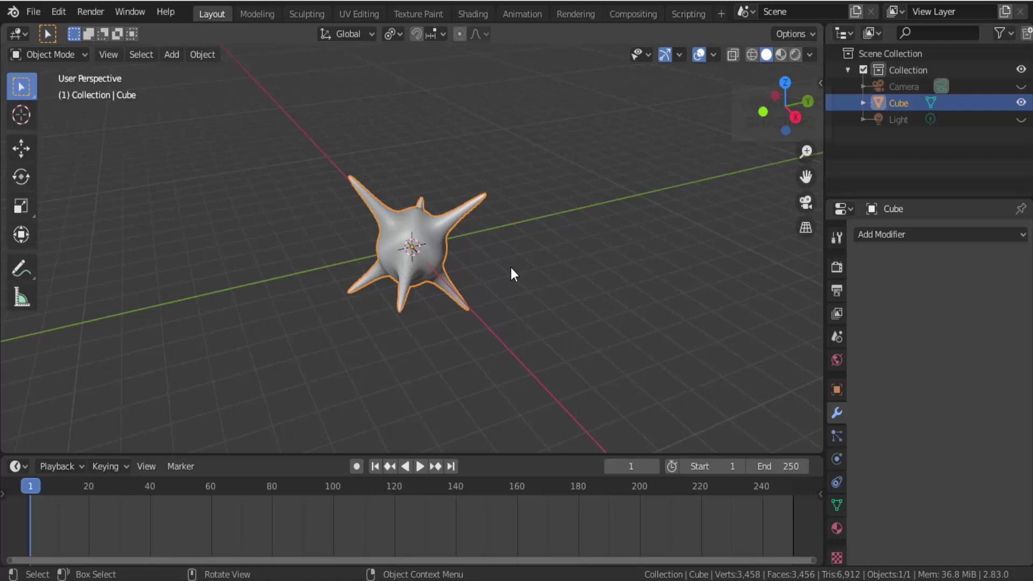
# Step: Set viewport colour to Random and place a first duplicate beside the spiky cube
pyautogui.click(810, 54)
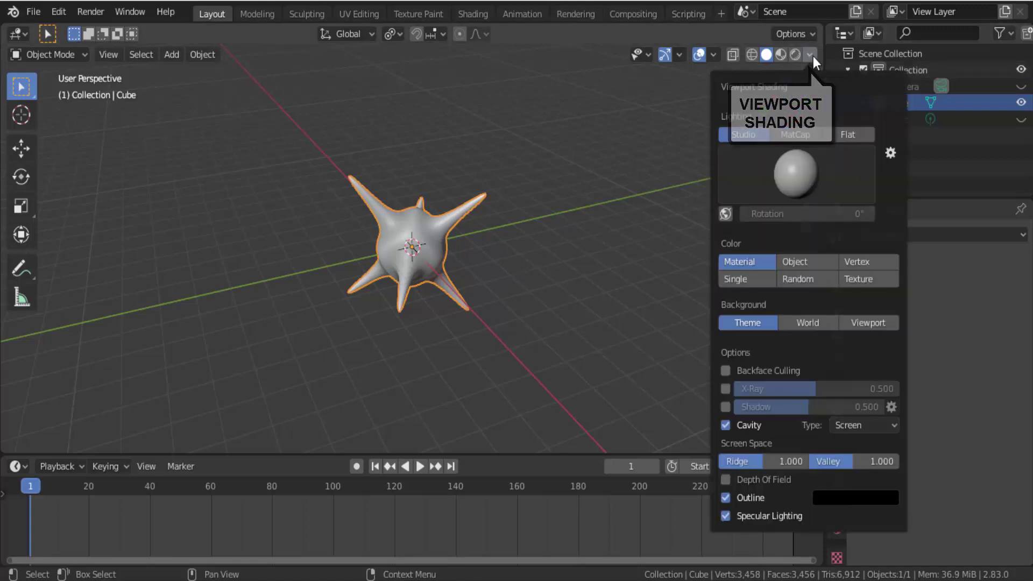
pyautogui.click(800, 280)
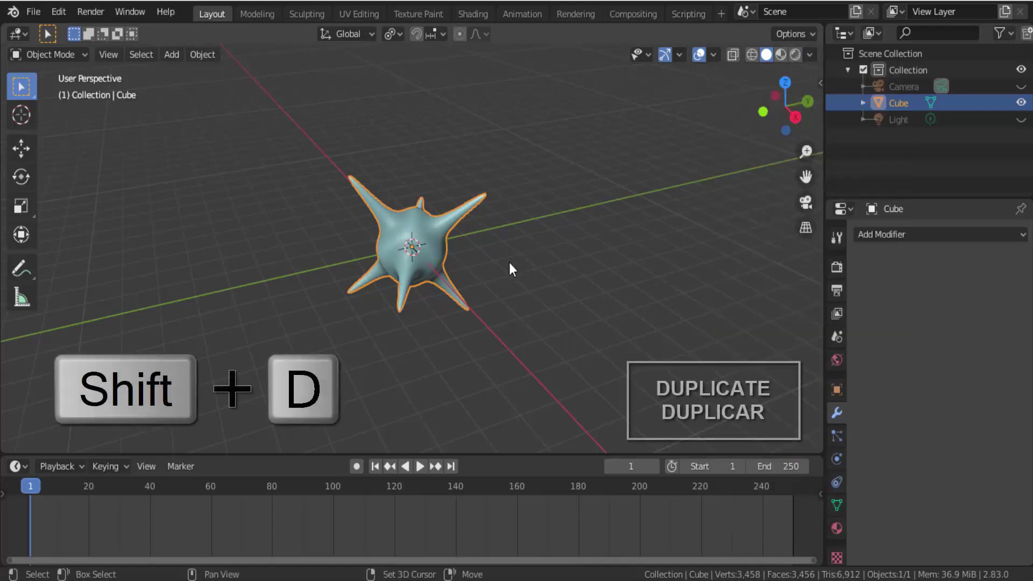
pyautogui.hotkey('shift', 'd')
pyautogui.click(650, 245)
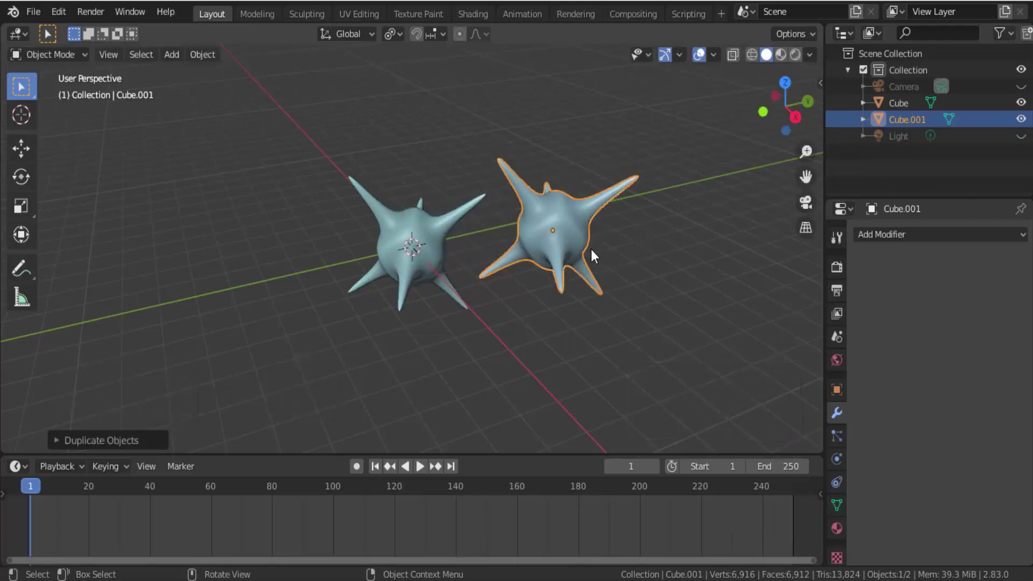
# Step: Place two more cube duplicates, left and above, then view through the camera
pyautogui.hotkey('shift', 'd')
pyautogui.click(329, 262)
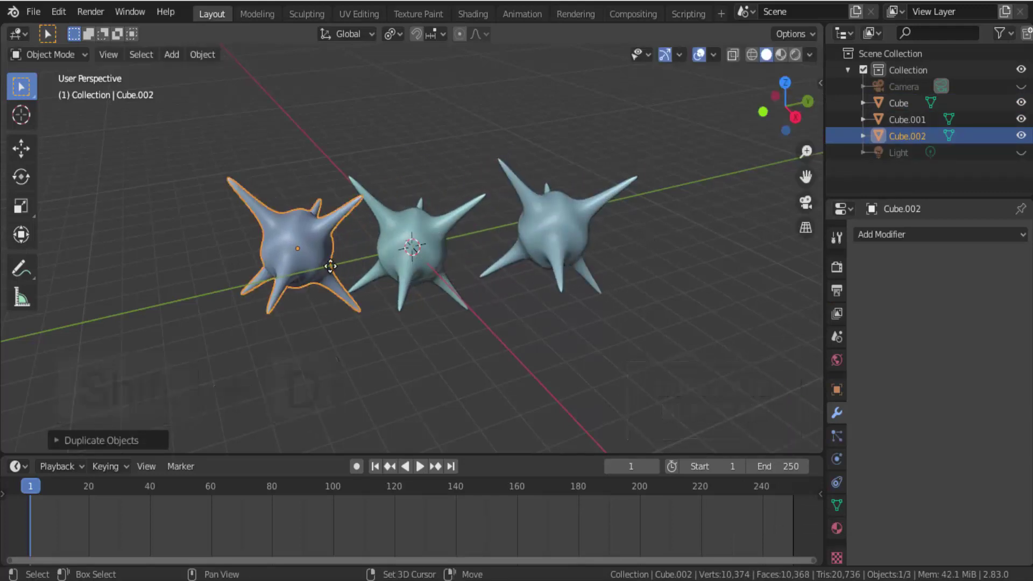
pyautogui.hotkey('shift', 'd')
pyautogui.click(455, 171)
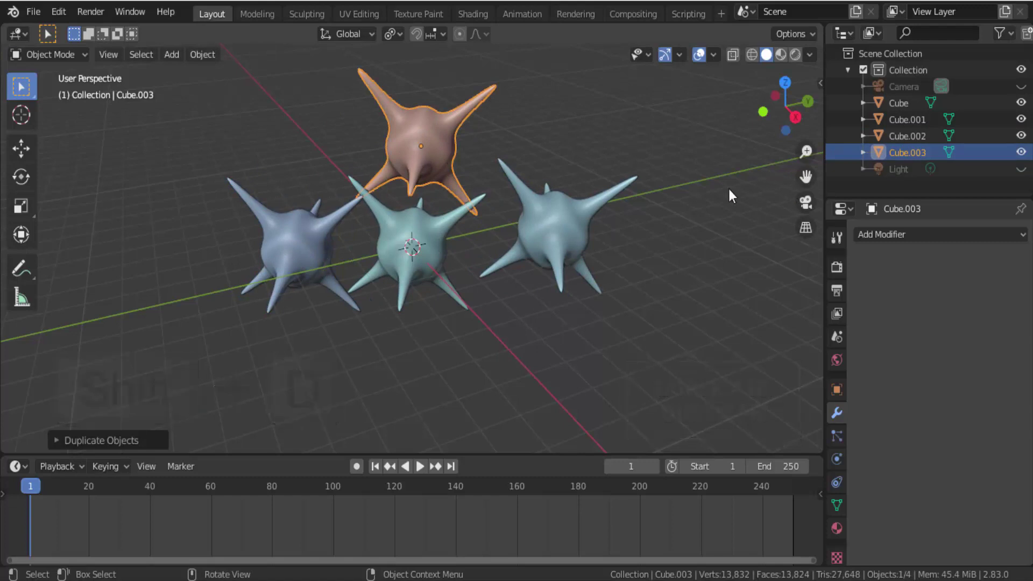
pyautogui.click(808, 208)
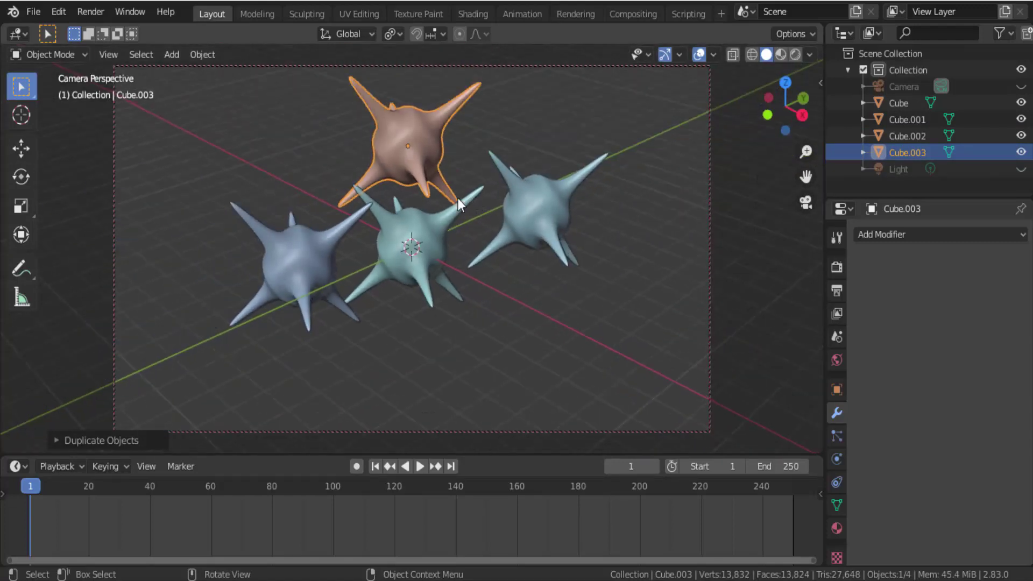
pyautogui.click(91, 12)
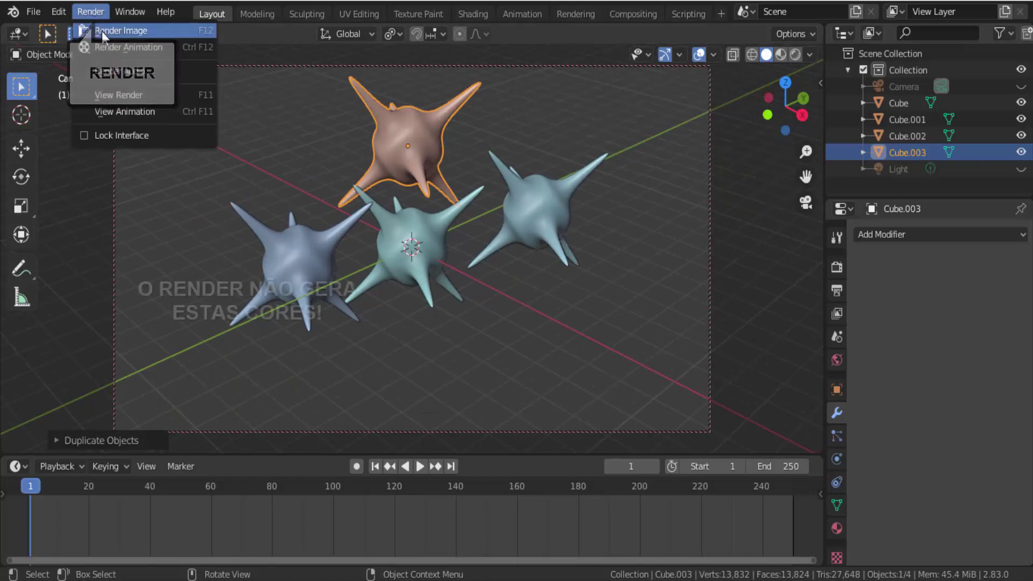
pyautogui.click(102, 31)
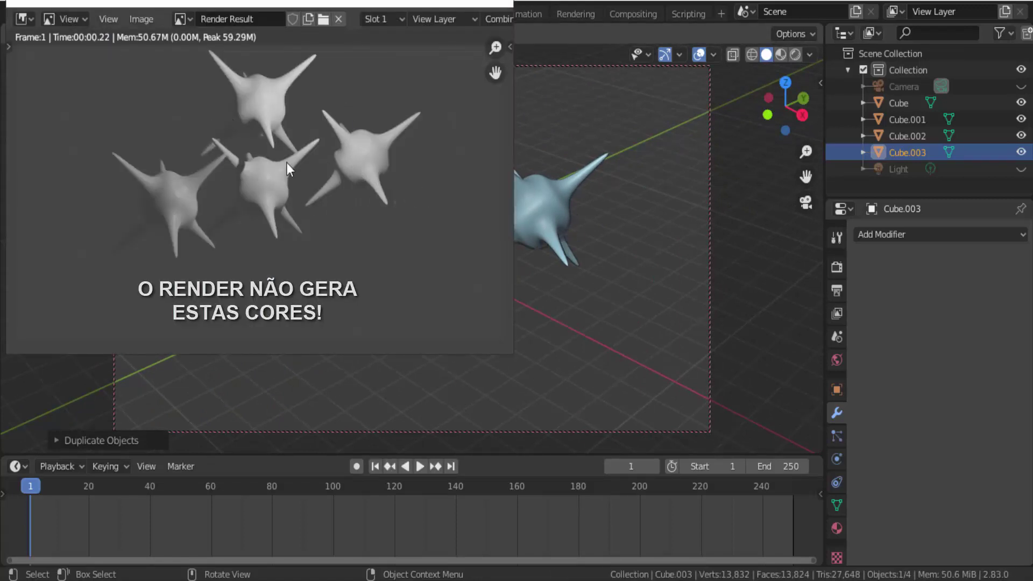
pyautogui.press('Escape')
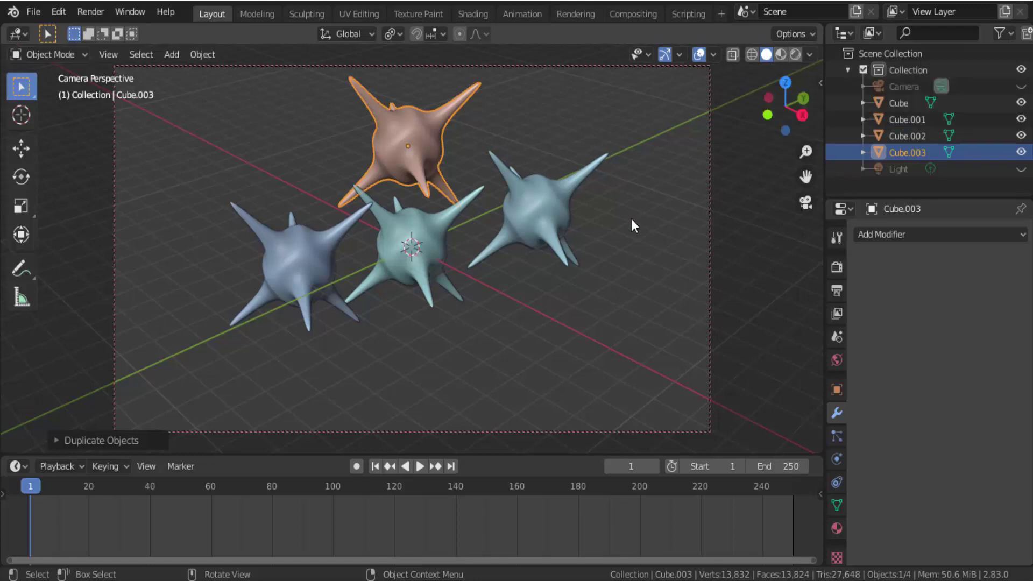
# Step: Leave camera view, undo the duplicates, and set viewport colour back to Material
pyautogui.click(805, 203)
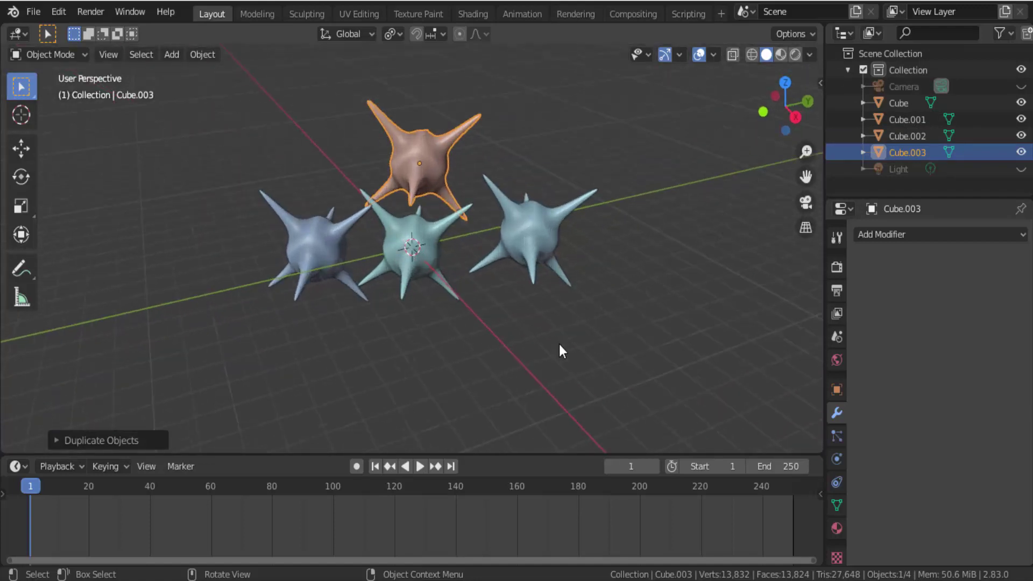
pyautogui.hotkey('ctrl', 'z')
pyautogui.hotkey('ctrl', 'z')
pyautogui.hotkey('ctrl', 'z')
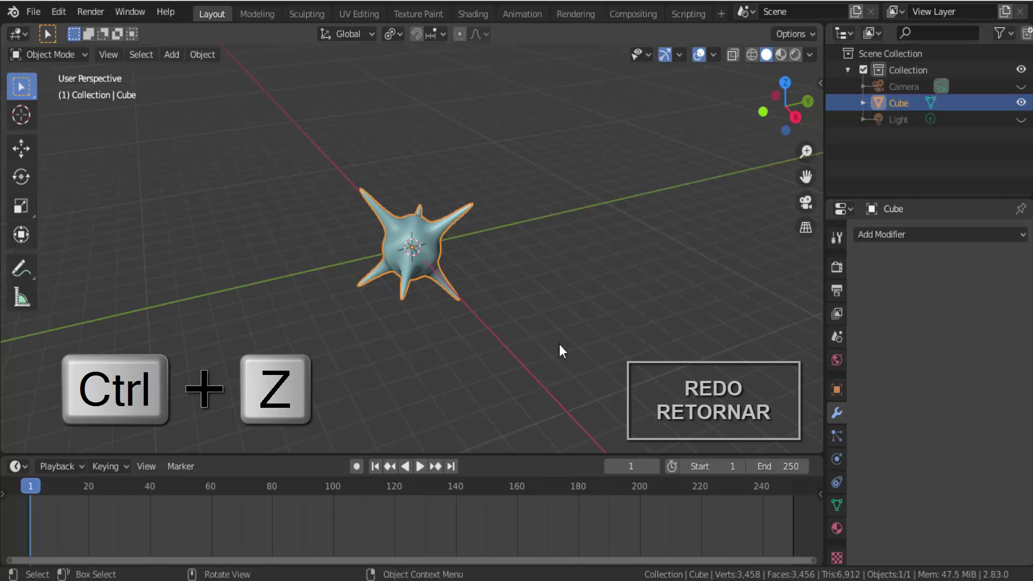
pyautogui.click(807, 53)
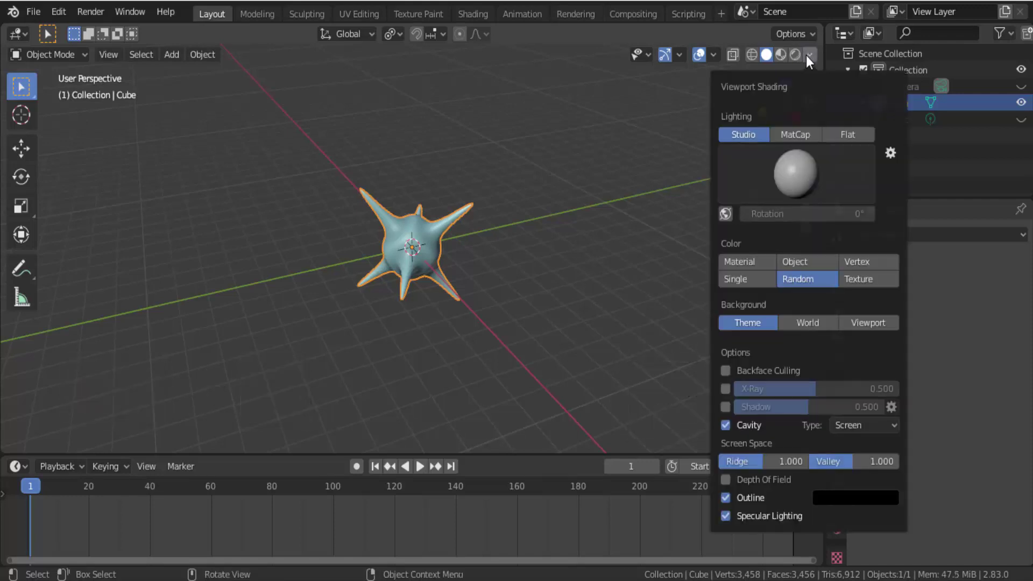
pyautogui.click(753, 265)
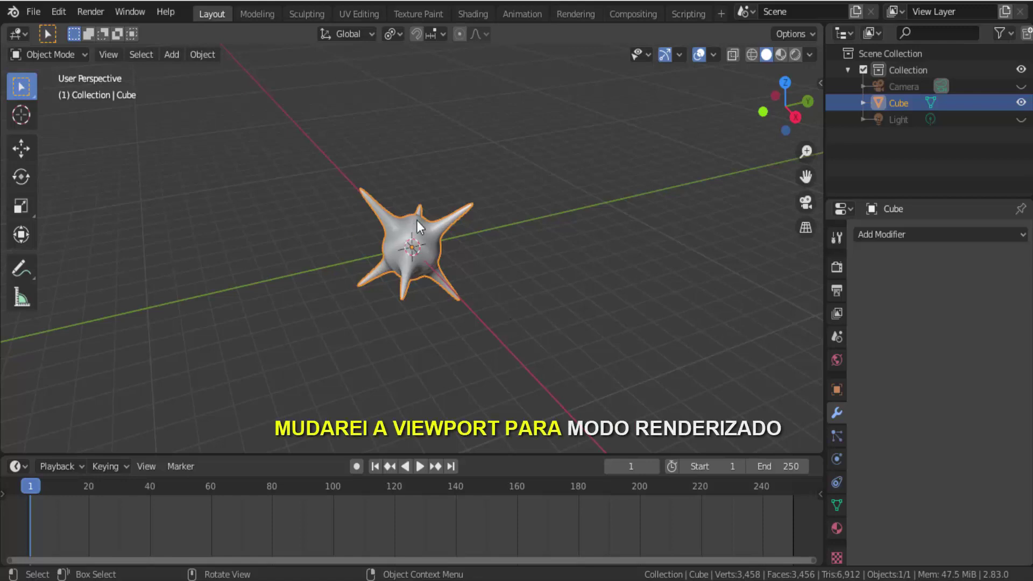
# Step: Switch to Rendered shading and make the Light and Camera visible in the Outliner
pyautogui.click(795, 55)
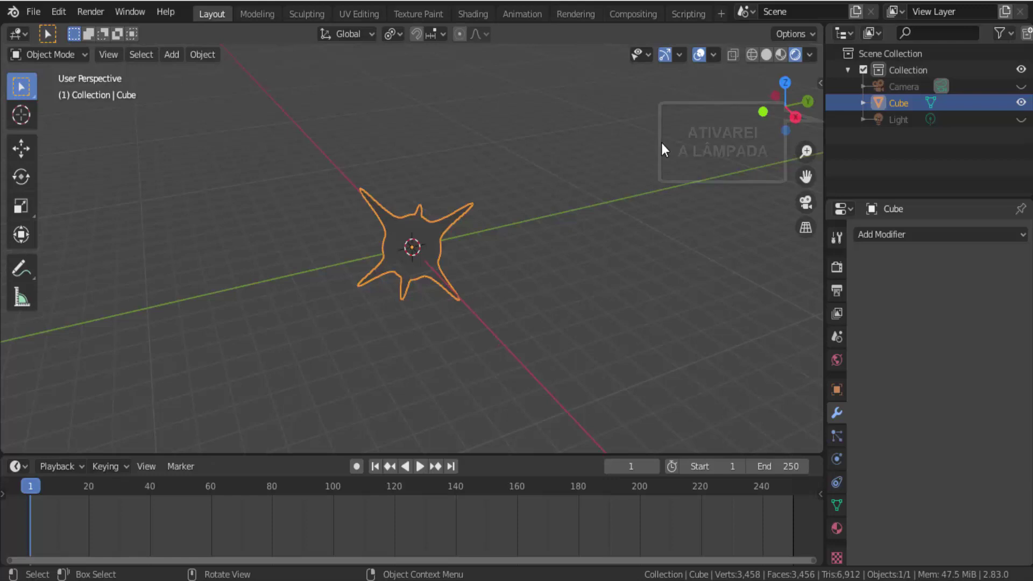
pyautogui.click(1020, 121)
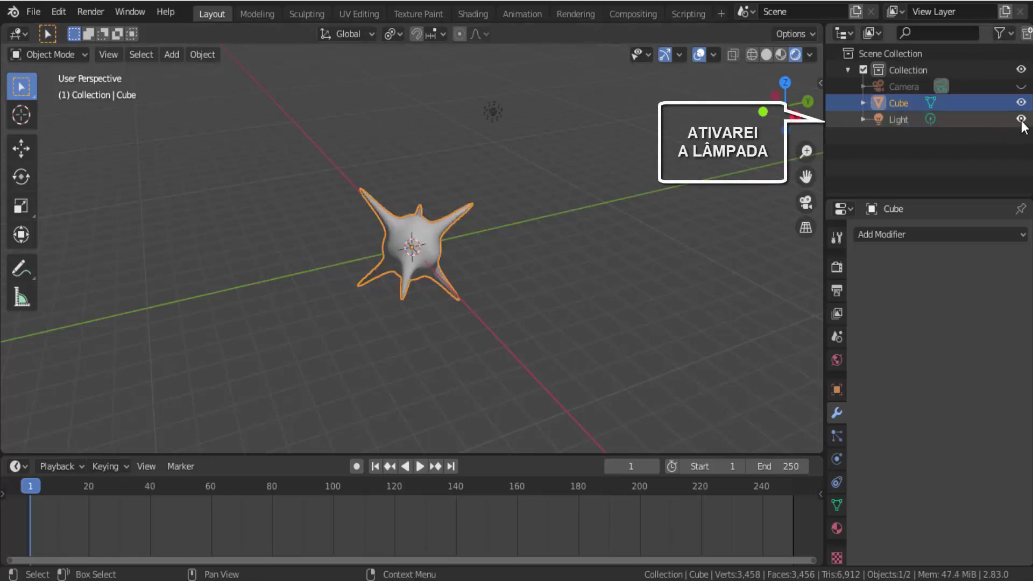
pyautogui.click(1021, 86)
pyautogui.scroll(2, 531, 235)
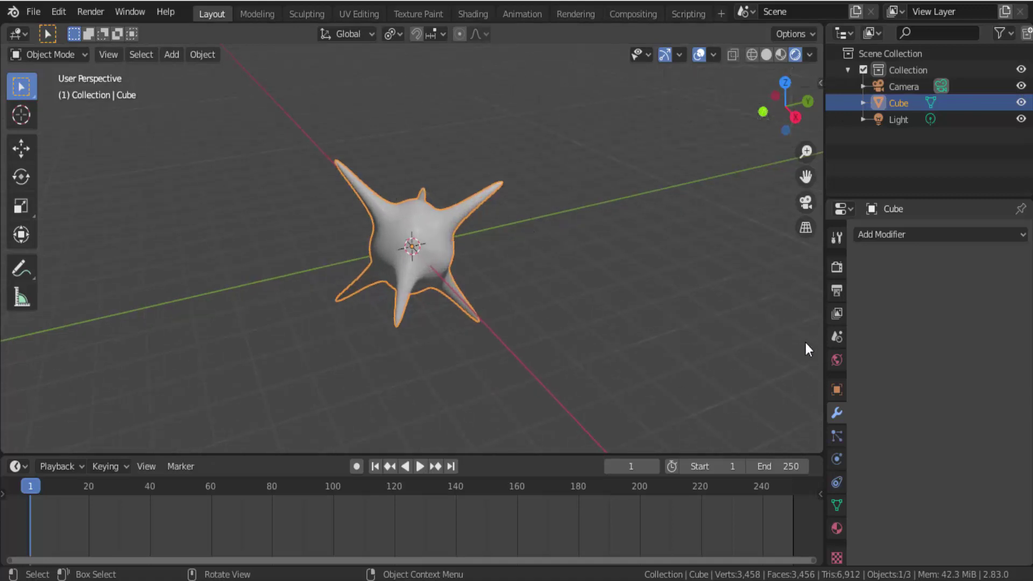
# Step: Create a new material, Material.001, for the cube, keeping its default name
pyautogui.click(837, 528)
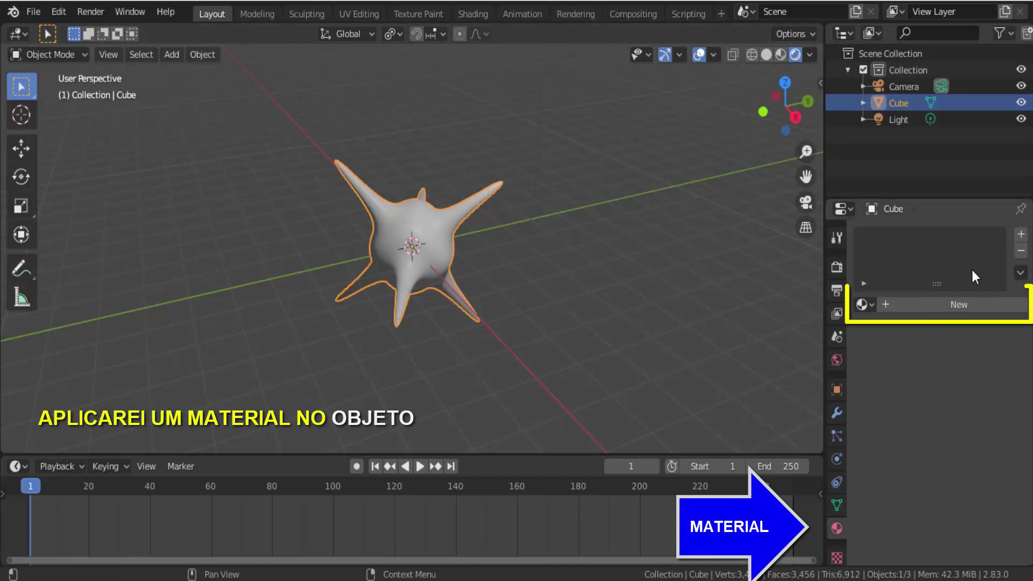
pyautogui.click(955, 302)
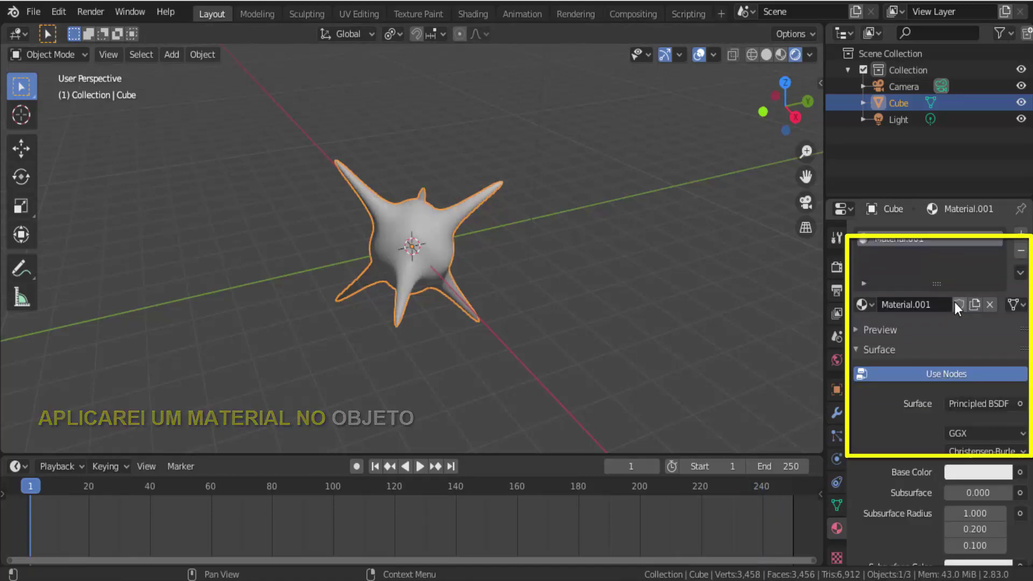
pyautogui.doubleClick(879, 237)
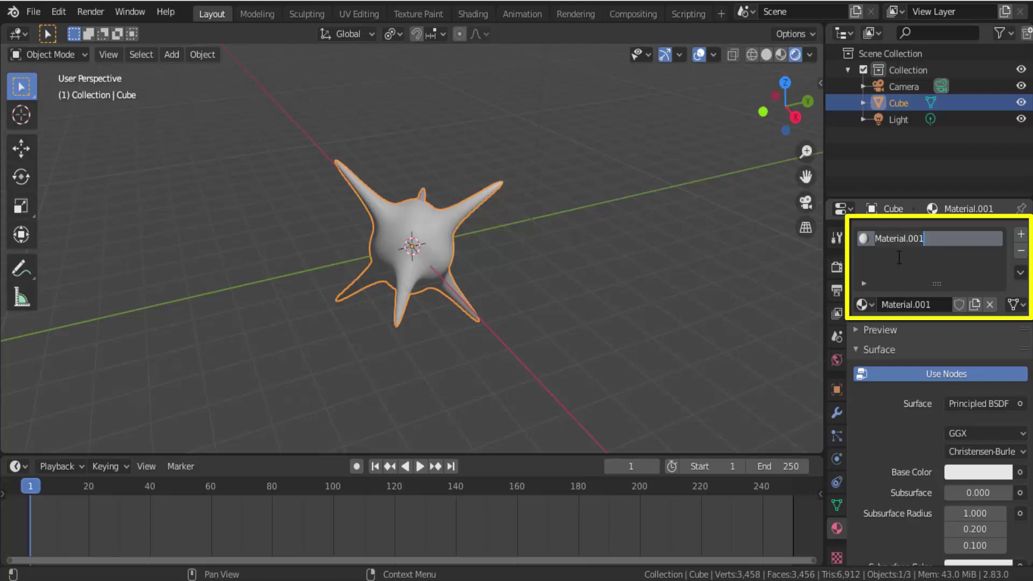
pyautogui.click(897, 256)
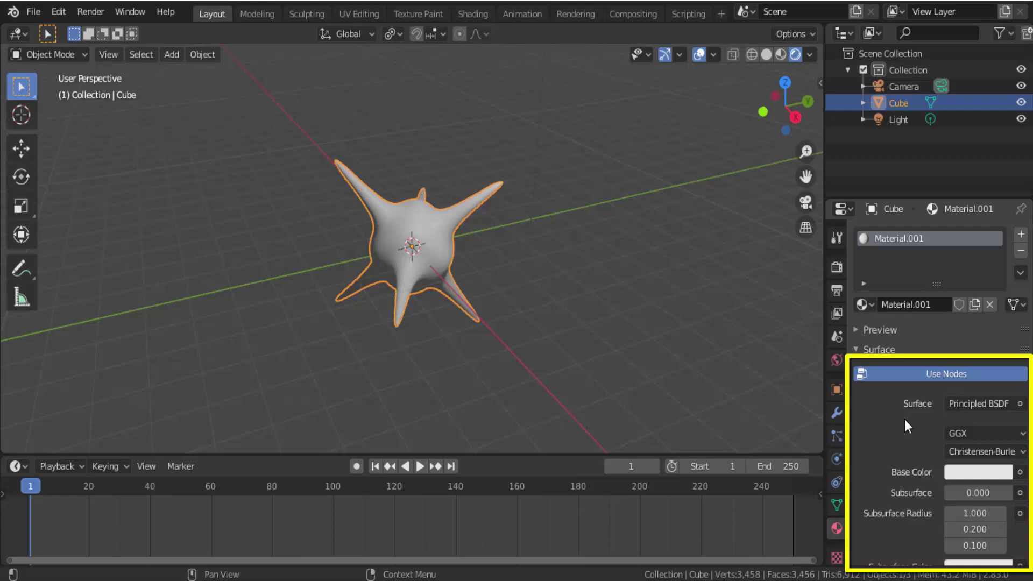
# Step: Give Material.001 a red Base Color, Metallic 0.793 and Roughness 0.228
pyautogui.scroll(-5, 905, 421)
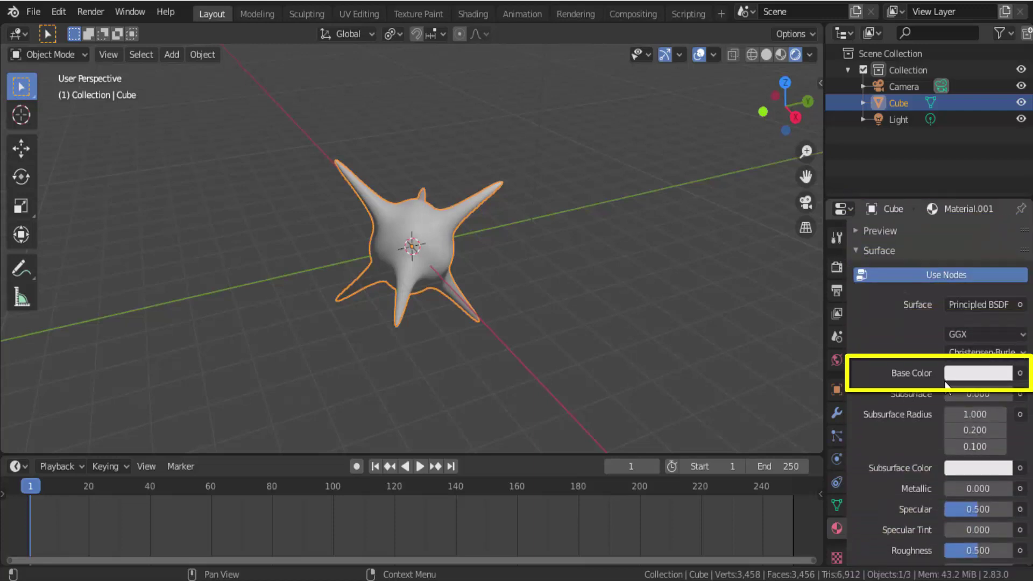
pyautogui.click(970, 373)
pyautogui.click(932, 251)
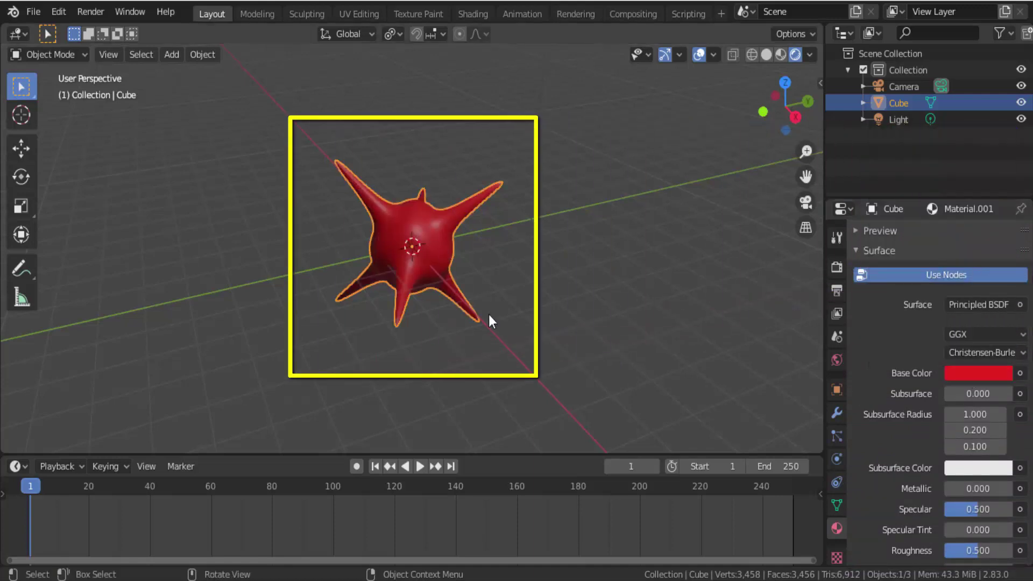
pyautogui.scroll(-2, 893, 422)
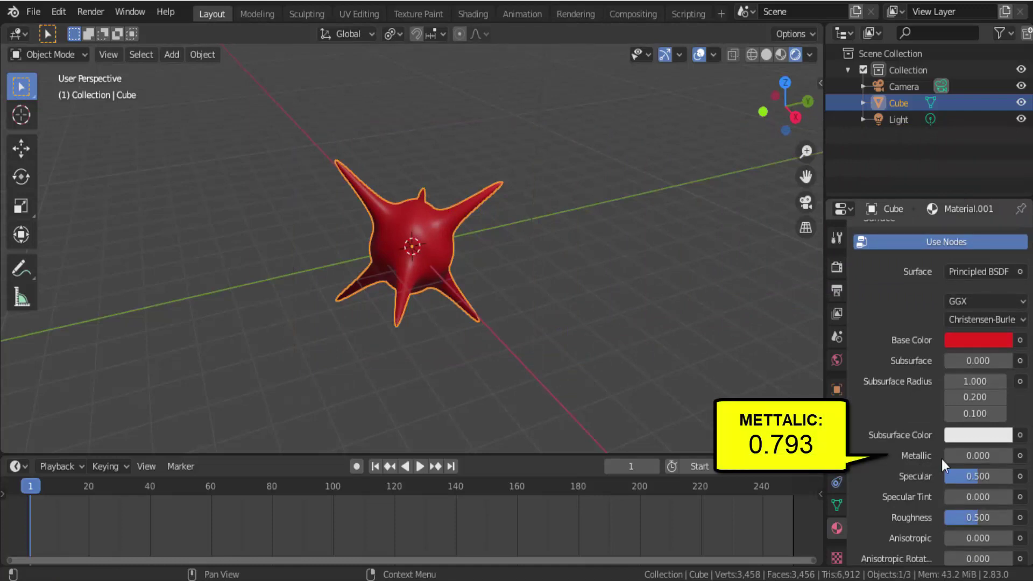
pyautogui.moveTo(967, 456); pyautogui.dragTo(997, 456)
pyautogui.moveTo(971, 518); pyautogui.dragTo(952, 518)
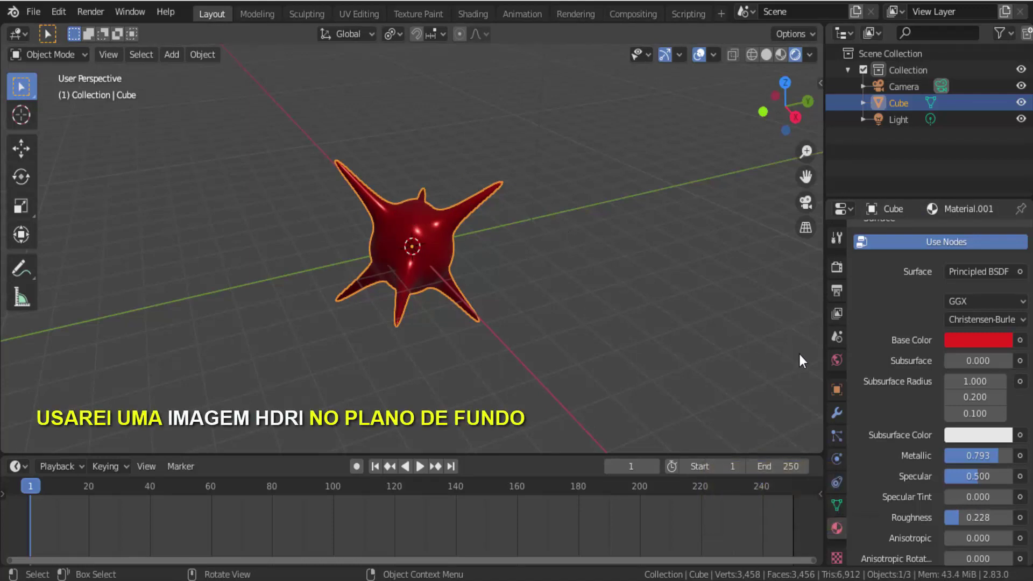
# Step: Set the World colour to an Environment Texture using derelict_overpass_2k.hdr from IMAGENS HDRI
pyautogui.click(835, 362)
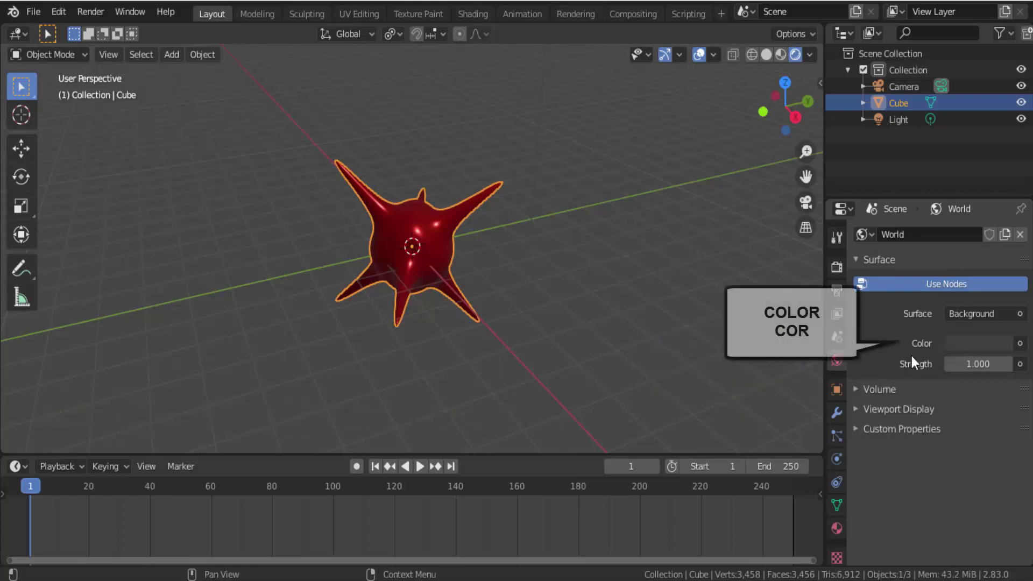
pyautogui.click(1019, 343)
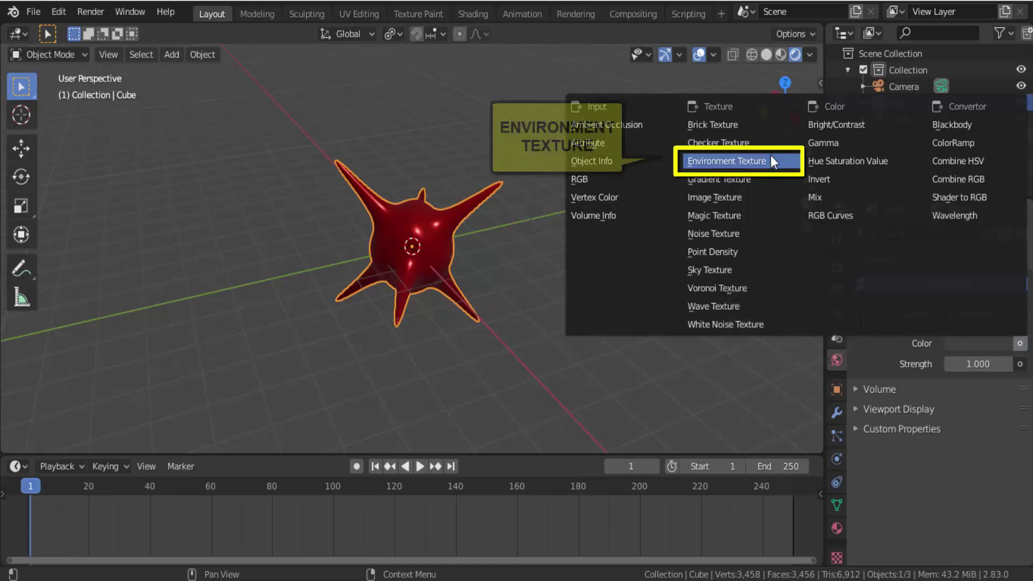
pyautogui.click(736, 163)
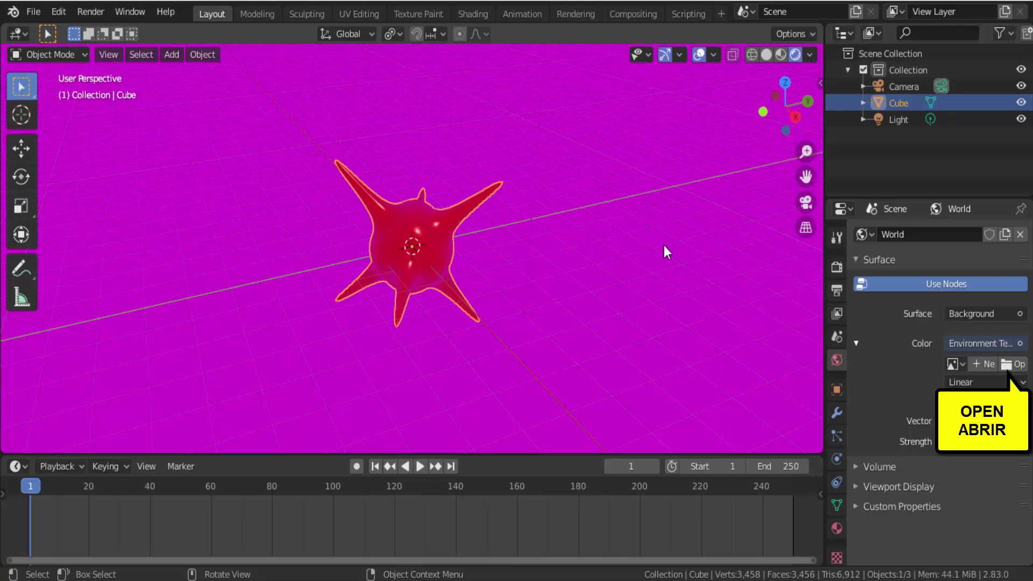
pyautogui.click(1014, 364)
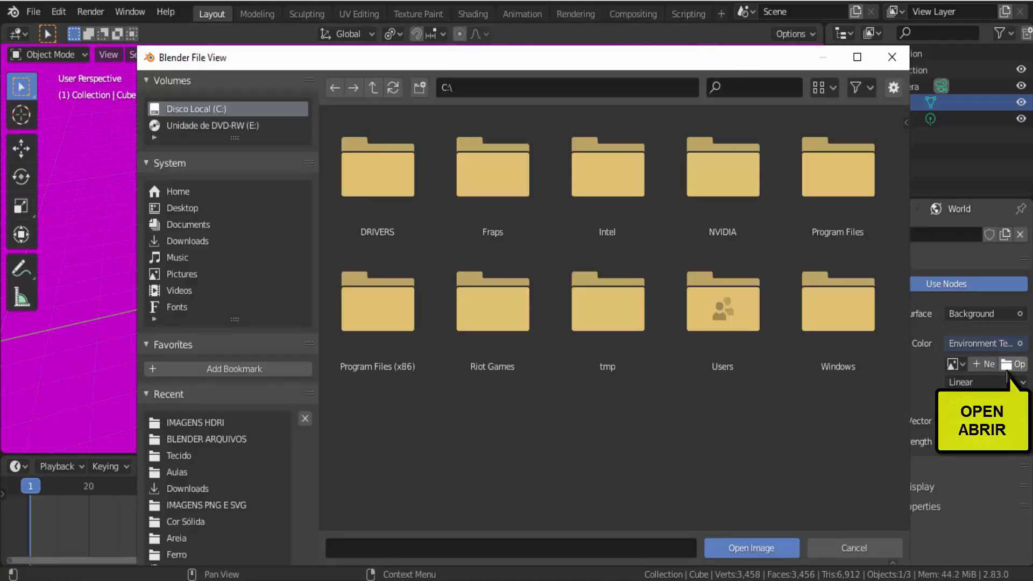
pyautogui.click(178, 424)
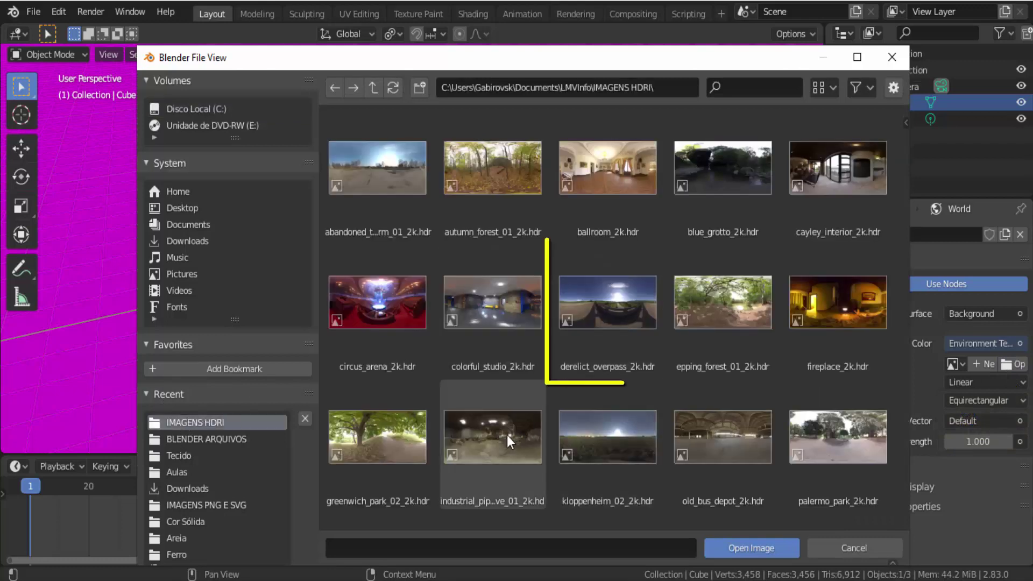
pyautogui.click(603, 324)
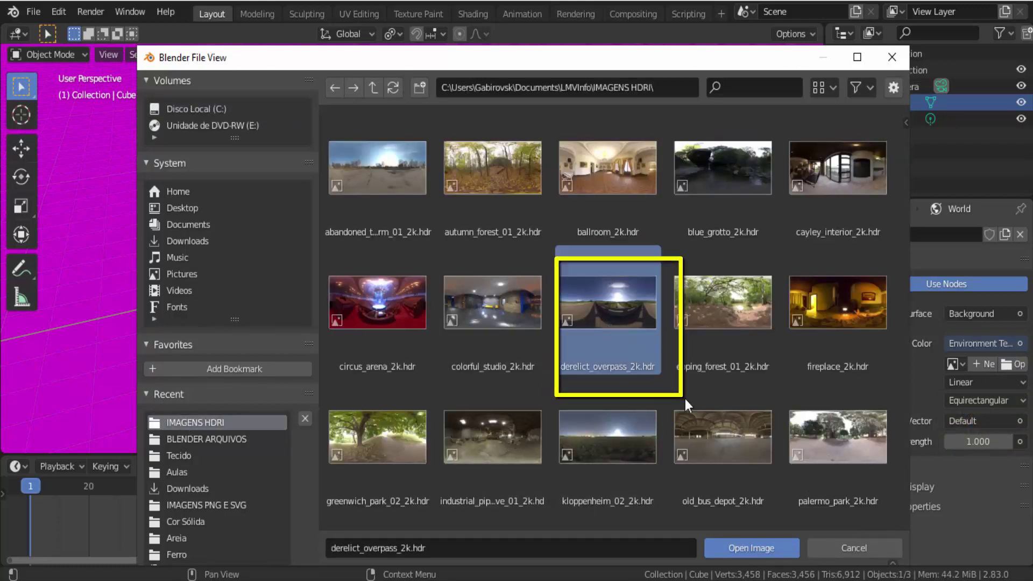
pyautogui.click(756, 545)
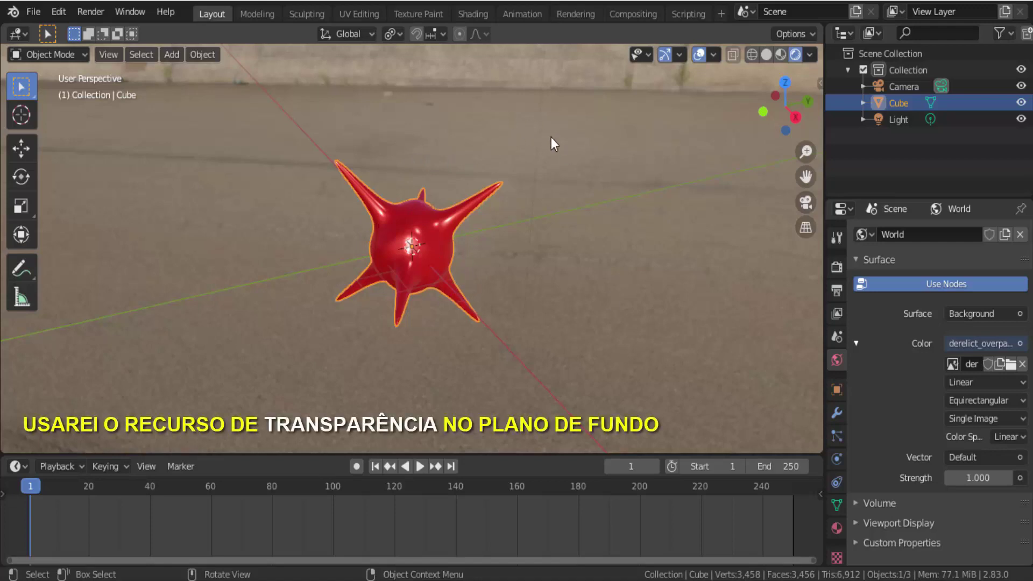
# Step: Turn on Transparent in the Render properties' Film panel
pyautogui.click(836, 267)
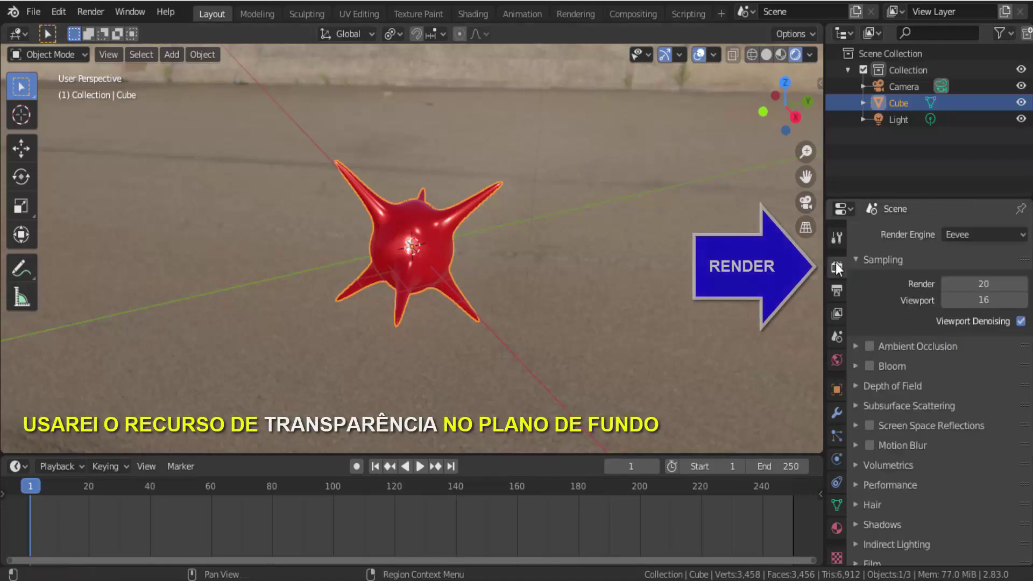
pyautogui.scroll(-3, 883, 413)
pyautogui.scroll(-1, 884, 412)
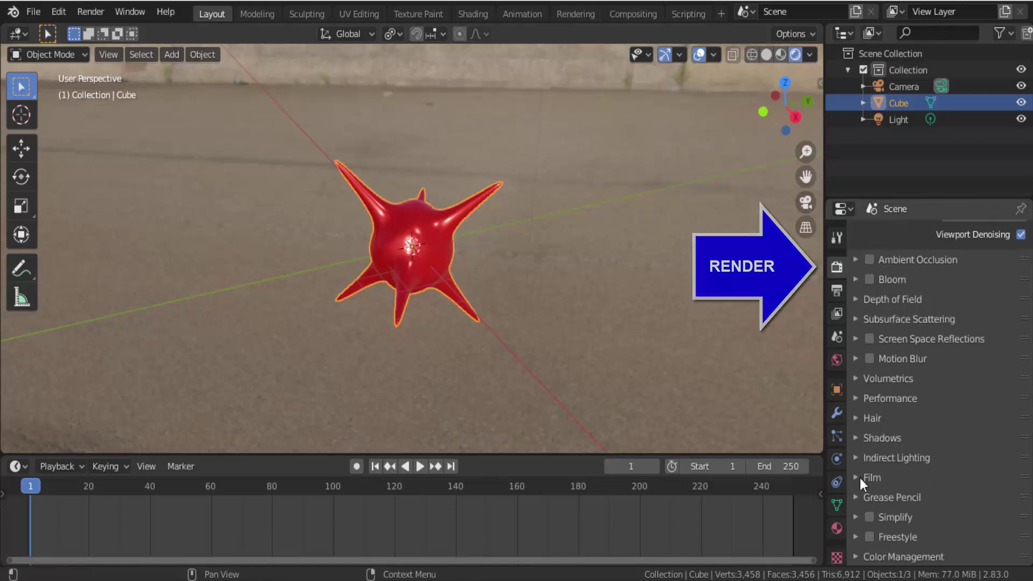
pyautogui.click(856, 478)
pyautogui.scroll(-3, 856, 478)
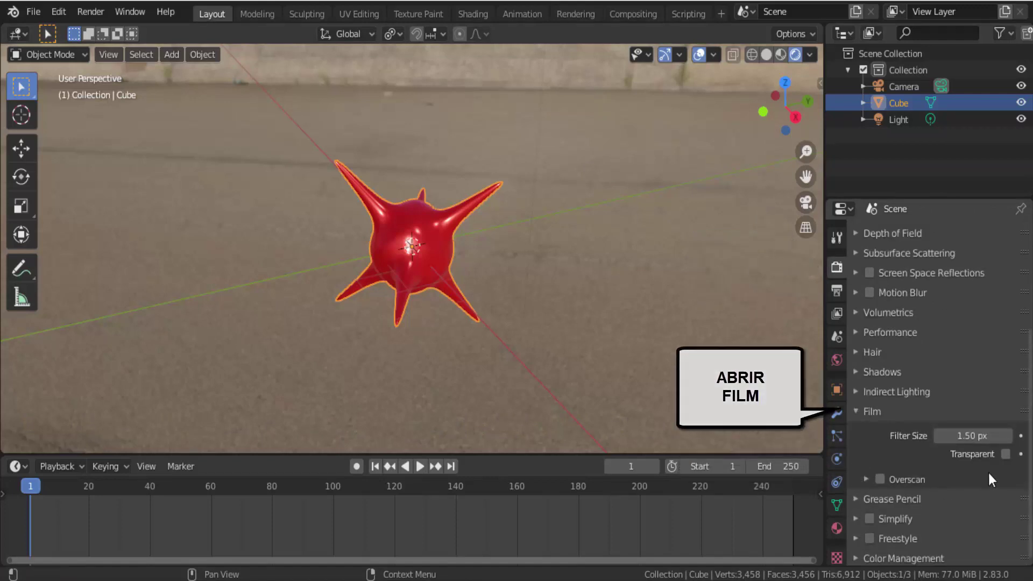
pyautogui.click(1006, 456)
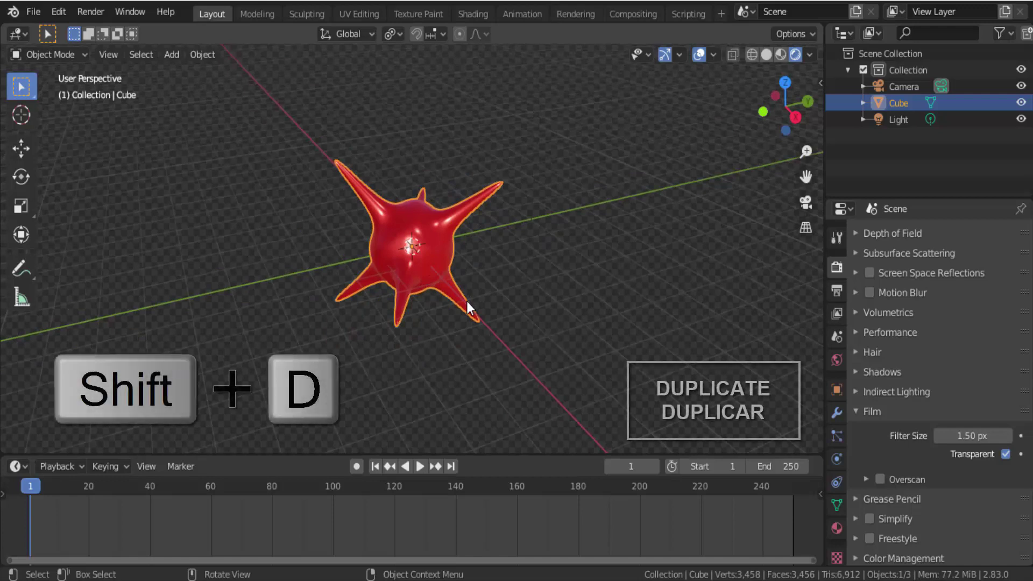
pyautogui.hotkey('shift', 'd')
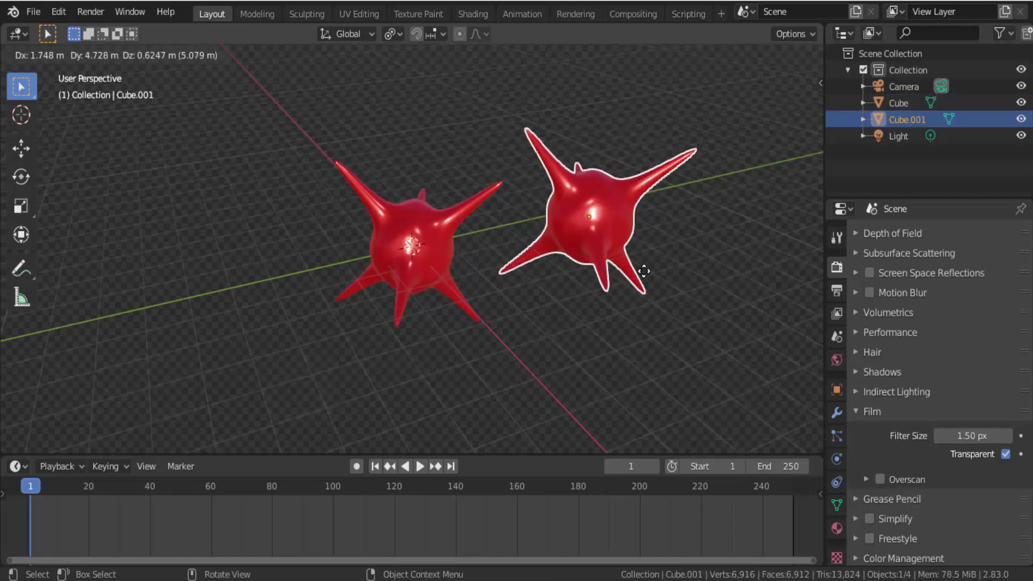
pyautogui.click(619, 256)
pyautogui.hotkey('shift', 'd')
pyautogui.click(247, 309)
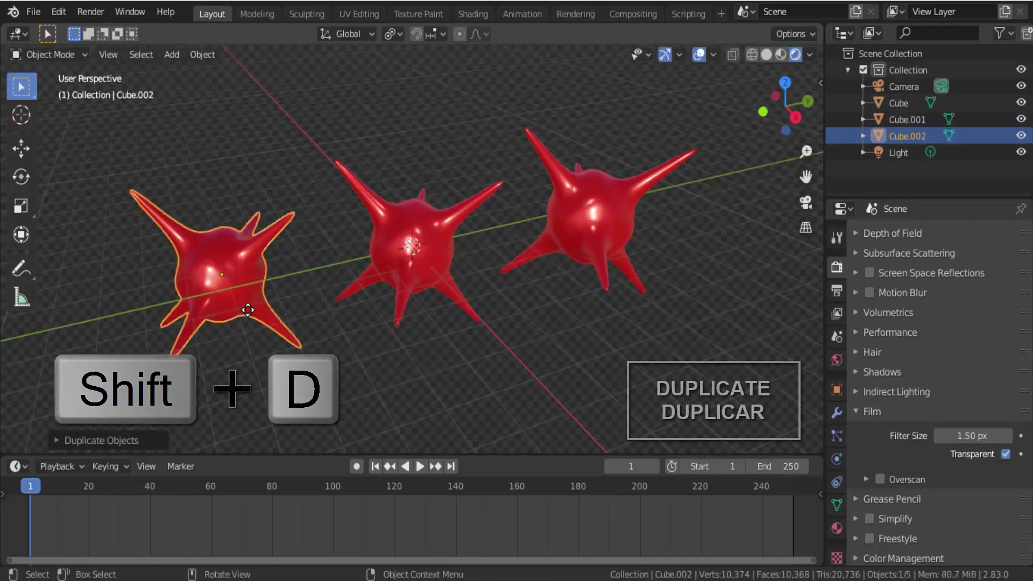
pyautogui.scroll(-2, 563, 352)
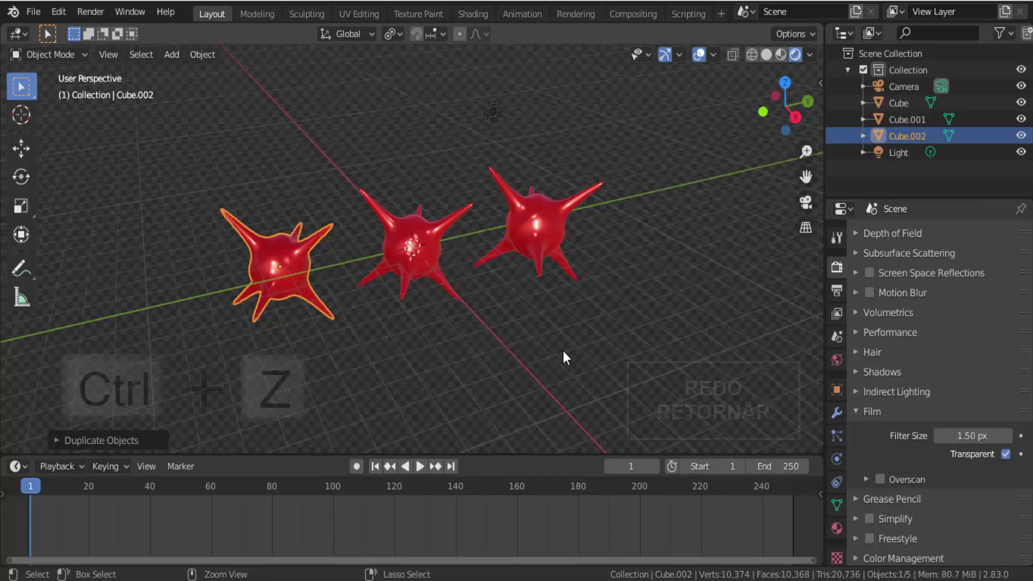
pyautogui.hotkey('ctrl', 'z')
pyautogui.hotkey('ctrl', 'z')
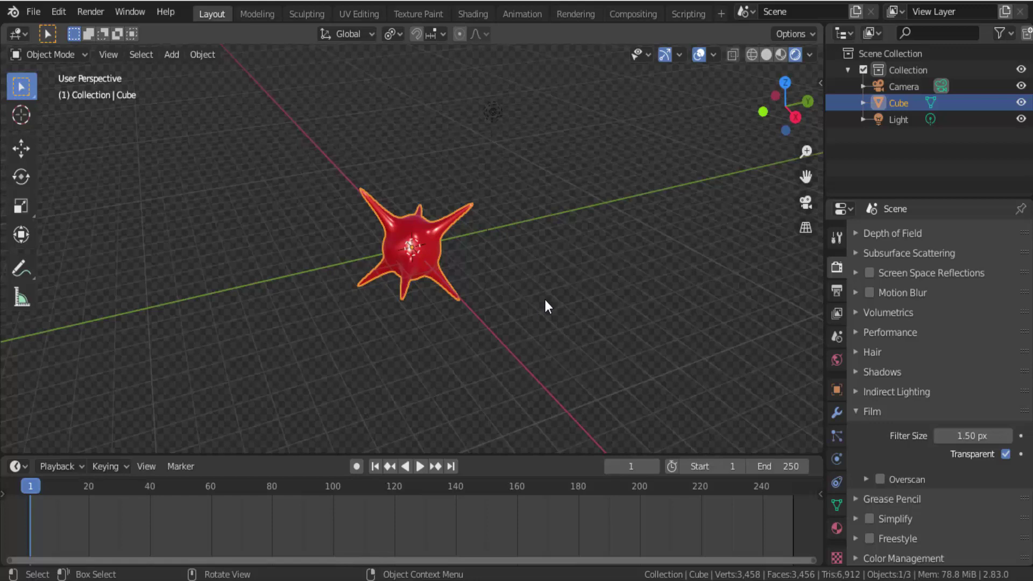
# Step: Enlarge the lower timeline area and turn it into a Shader Editor
pyautogui.click(837, 527)
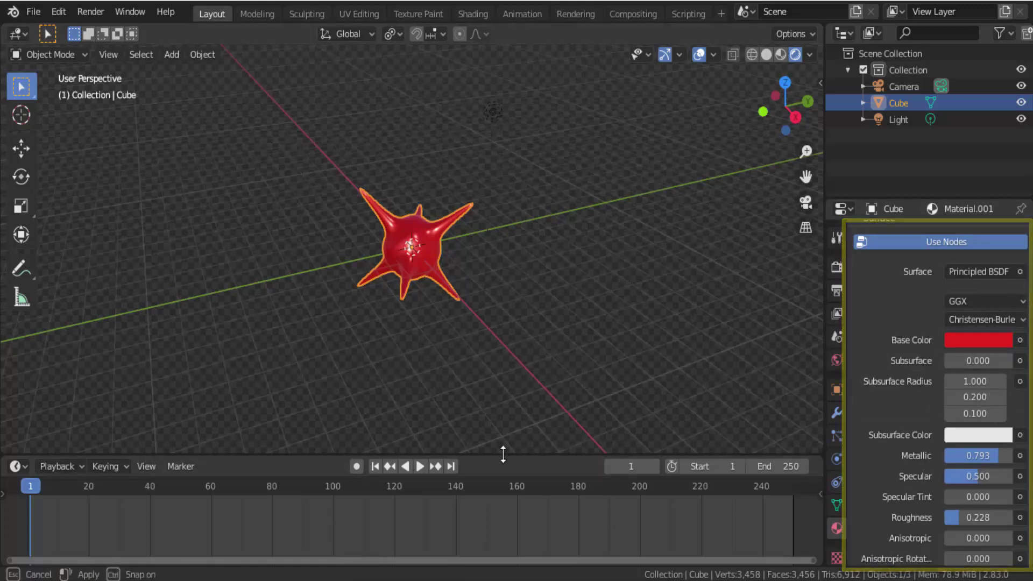
pyautogui.moveTo(504, 455); pyautogui.dragTo(517, 267)
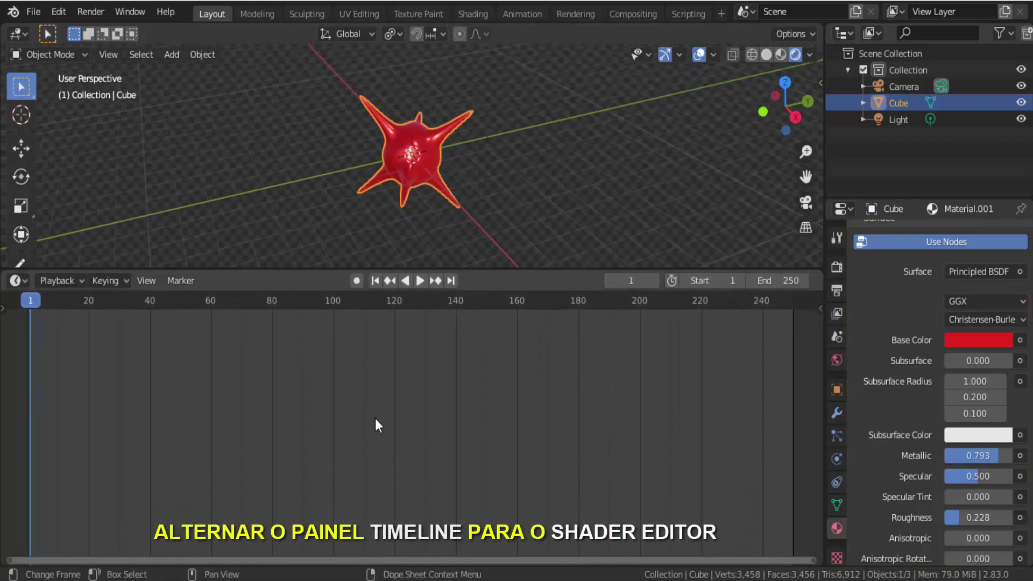
pyautogui.click(22, 282)
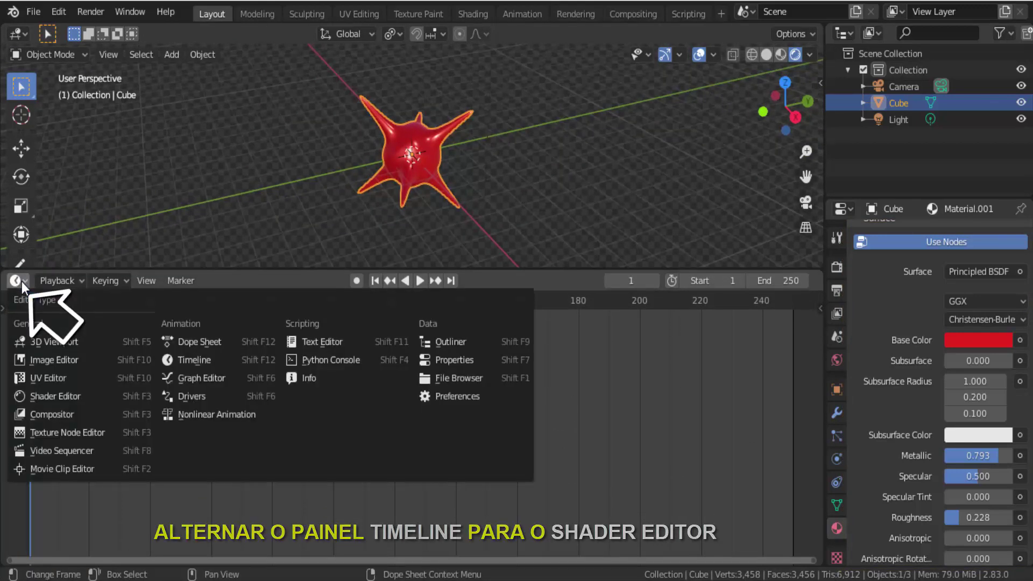
pyautogui.click(64, 396)
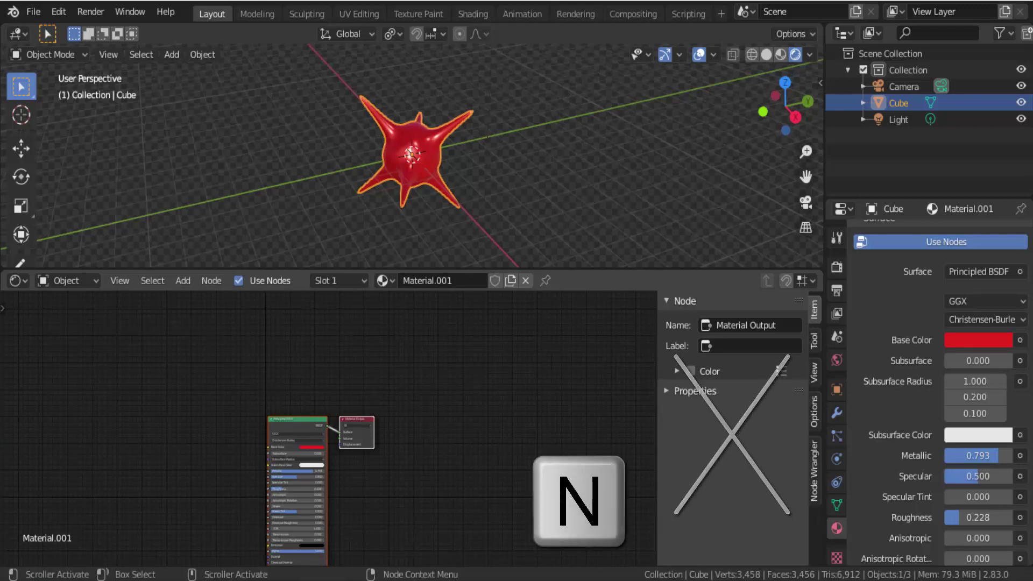
# Step: Hide the node sidebar, zoom in, and move the Principled BSDF and Material Output nodes into view
pyautogui.press('n')
pyautogui.scroll(2, 559, 454)
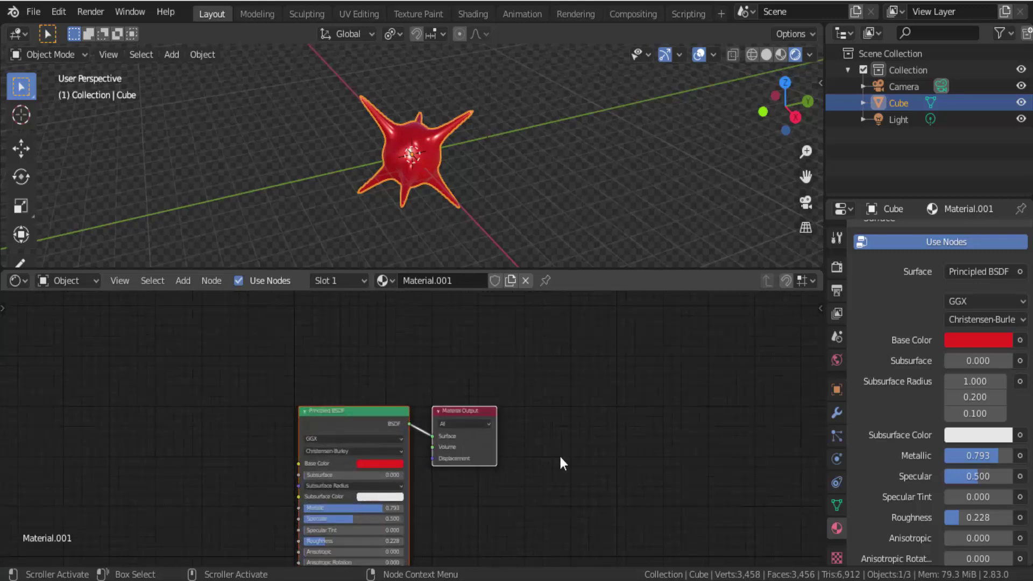
pyautogui.scroll(3, 560, 454)
pyautogui.moveTo(280, 403); pyautogui.dragTo(530, 318)
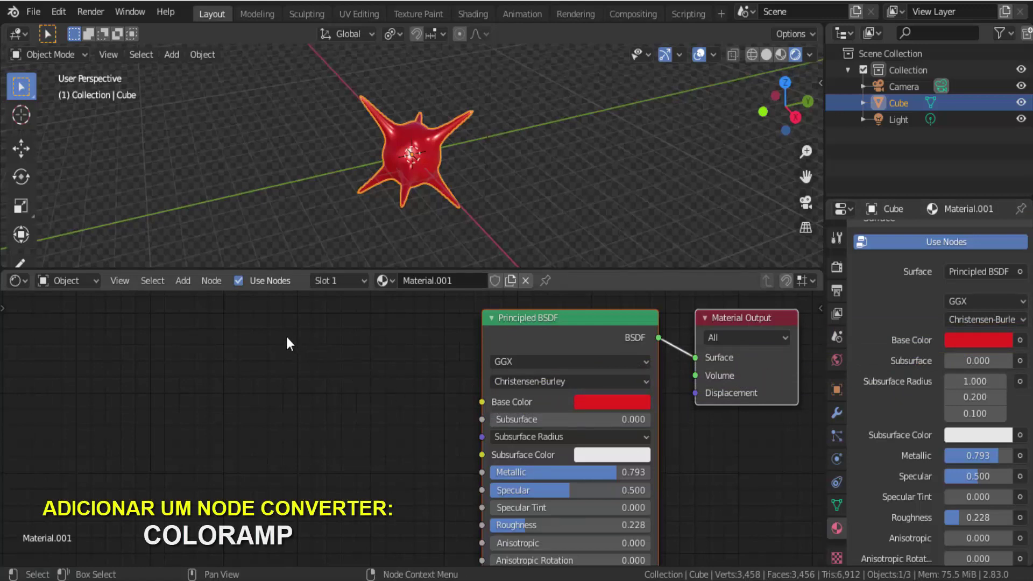
# Step: Add a ColorRamp node left of the Principled BSDF and wire its Color into Base Color
pyautogui.click(182, 280)
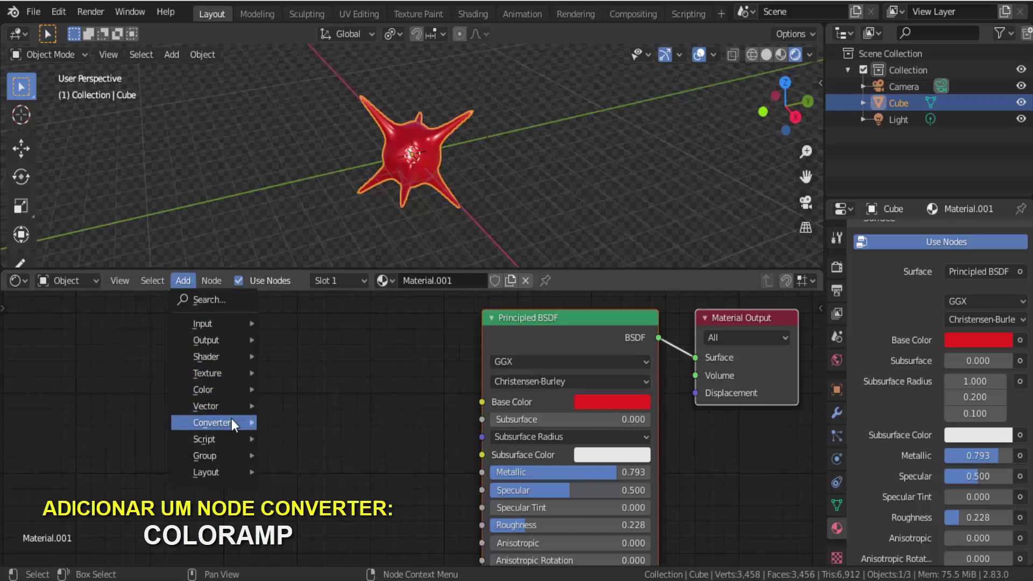
pyautogui.moveTo(211, 422)
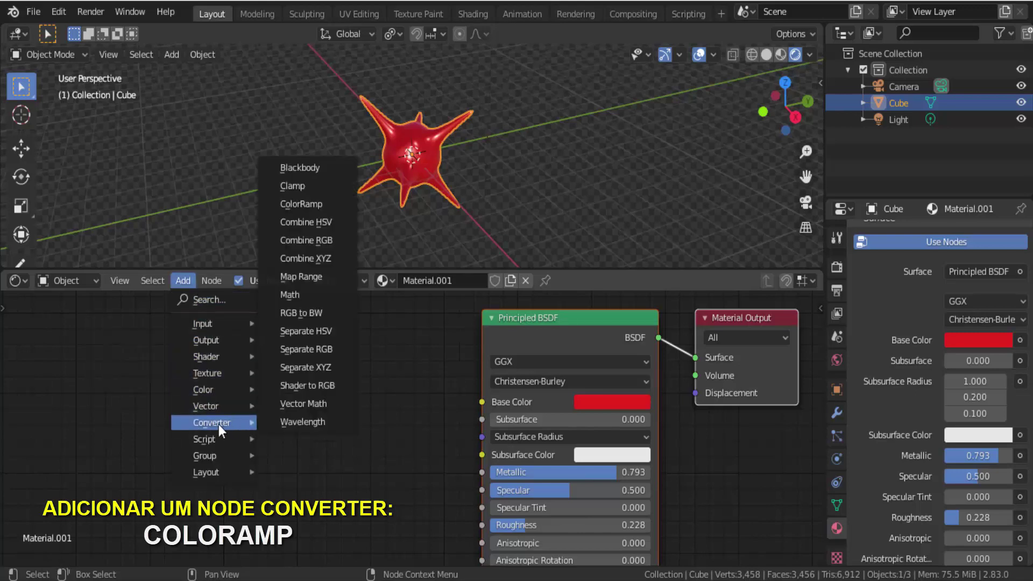
pyautogui.click(299, 205)
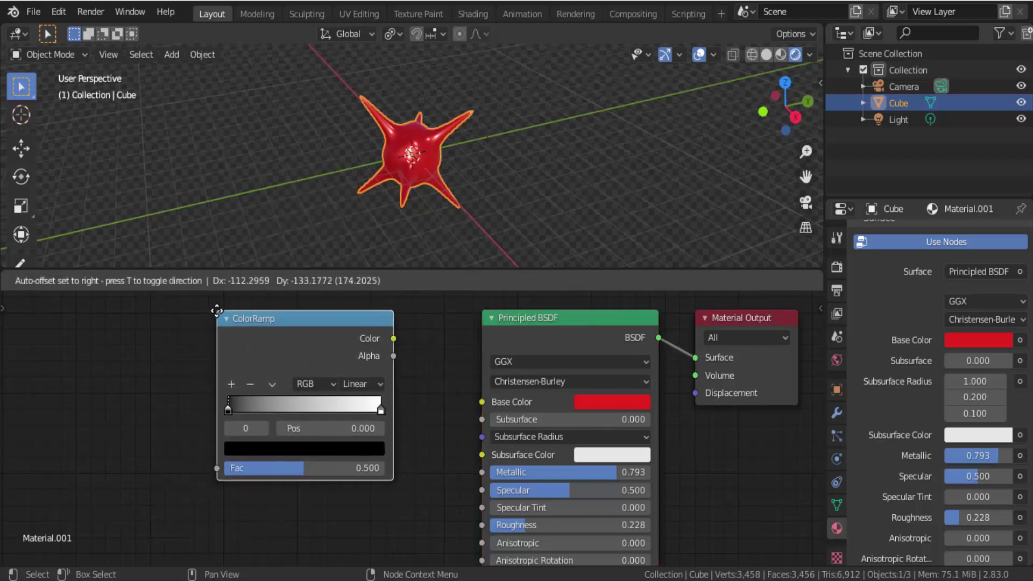
pyautogui.click(216, 310)
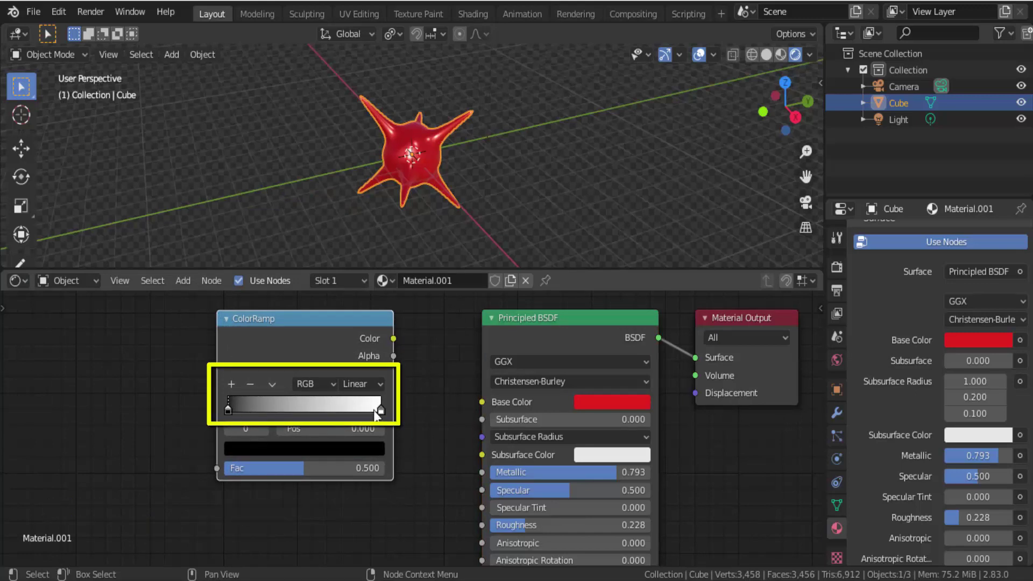
pyautogui.moveTo(394, 338); pyautogui.dragTo(482, 404)
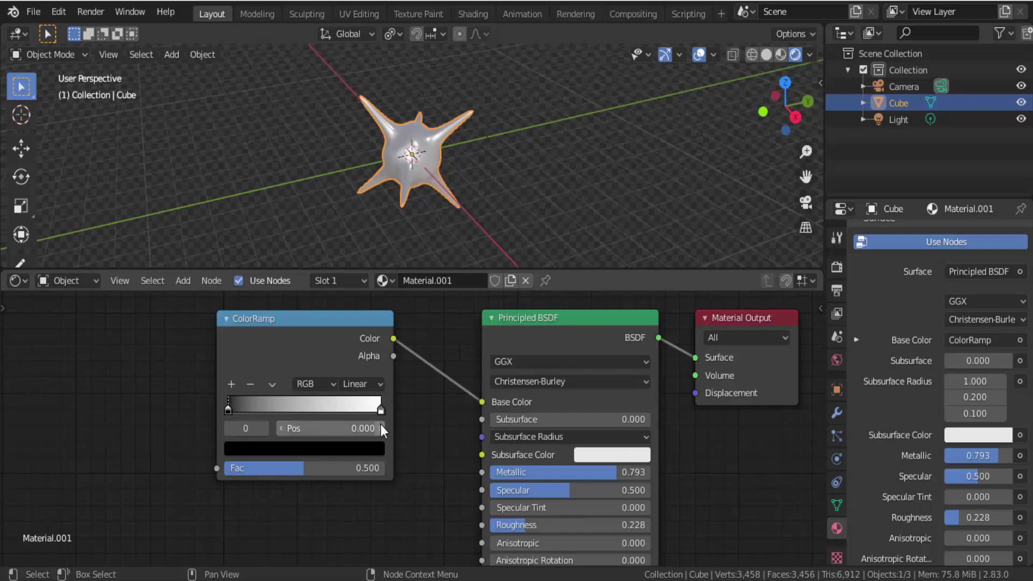
pyautogui.moveTo(229, 410)
pyautogui.mouseDown()
pyautogui.moveTo(334, 424)
pyautogui.moveTo(244, 423)
pyautogui.mouseUp()
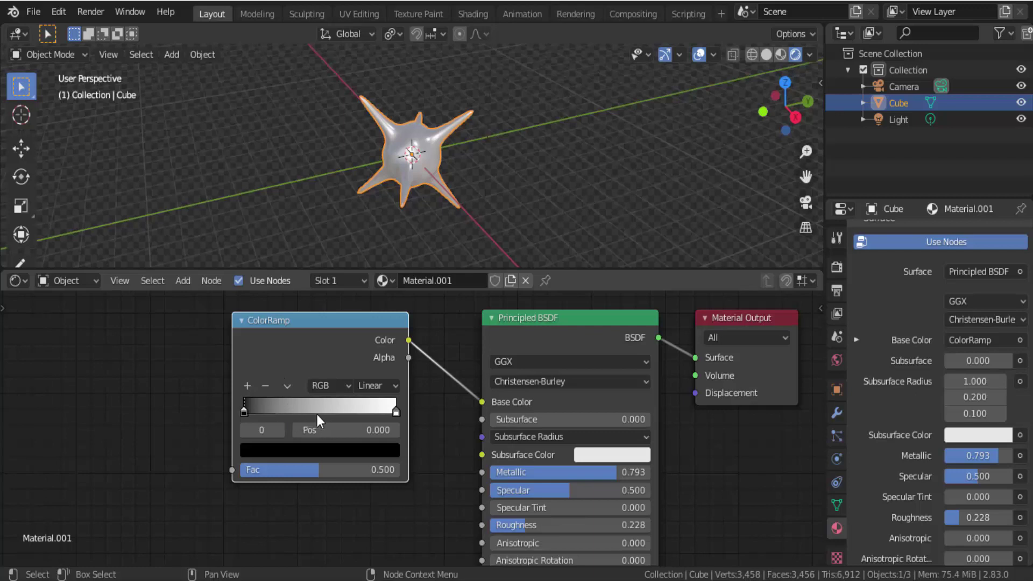
# Step: Add three ColorRamp stops, sliding one to about 0.727 and another to 0.523
pyautogui.click(247, 386)
pyautogui.click(248, 386)
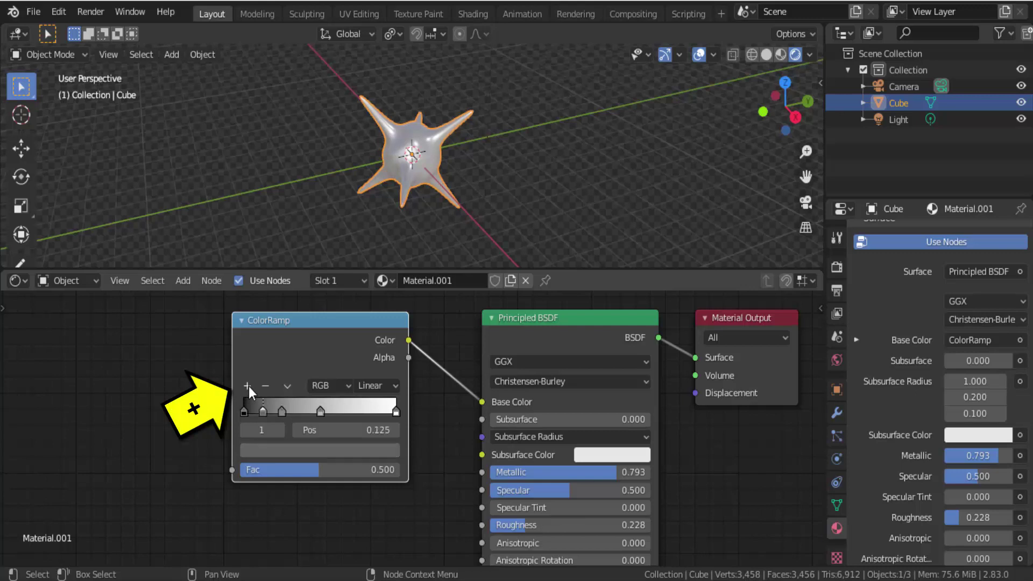
pyautogui.click(248, 386)
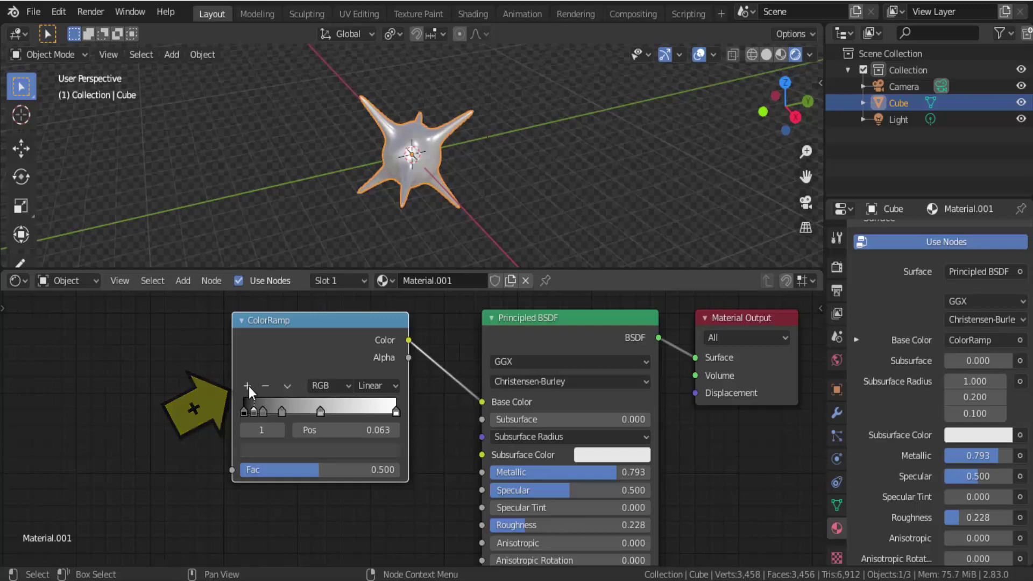
pyautogui.click(320, 412)
pyautogui.moveTo(322, 412); pyautogui.dragTo(362, 411)
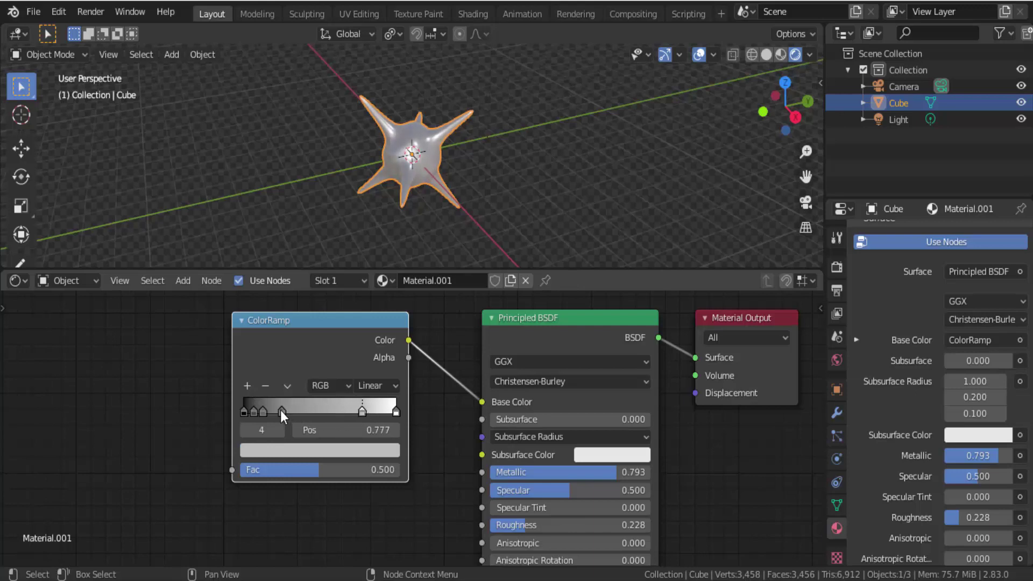
pyautogui.moveTo(281, 411)
pyautogui.mouseDown()
pyautogui.moveTo(323, 411)
pyautogui.moveTo(270, 413)
pyautogui.mouseUp()
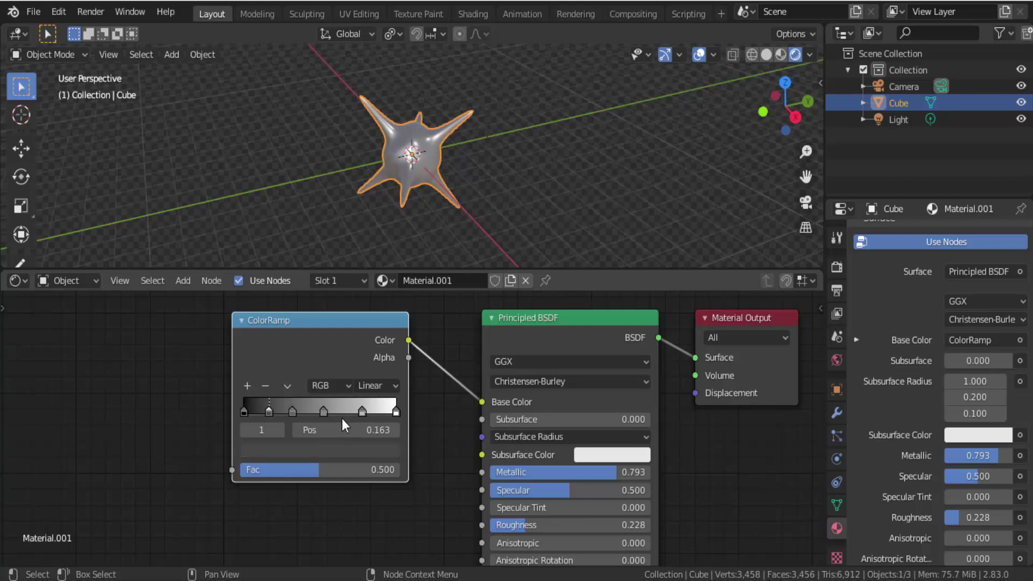
# Step: Delete the extra stop, move stops to 0.718 and 0.480, and select the white end stop
pyautogui.click(363, 412)
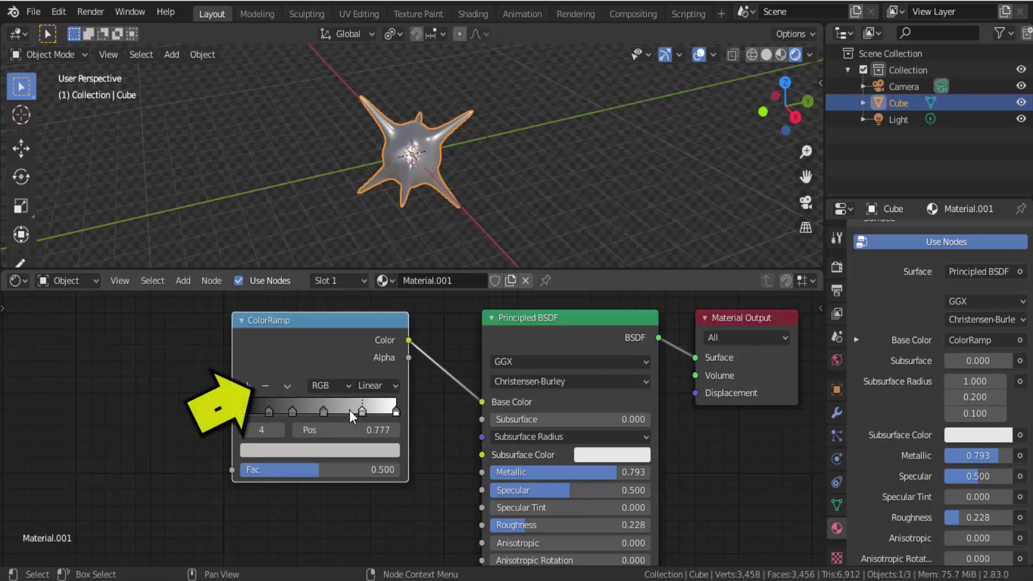
pyautogui.click(266, 385)
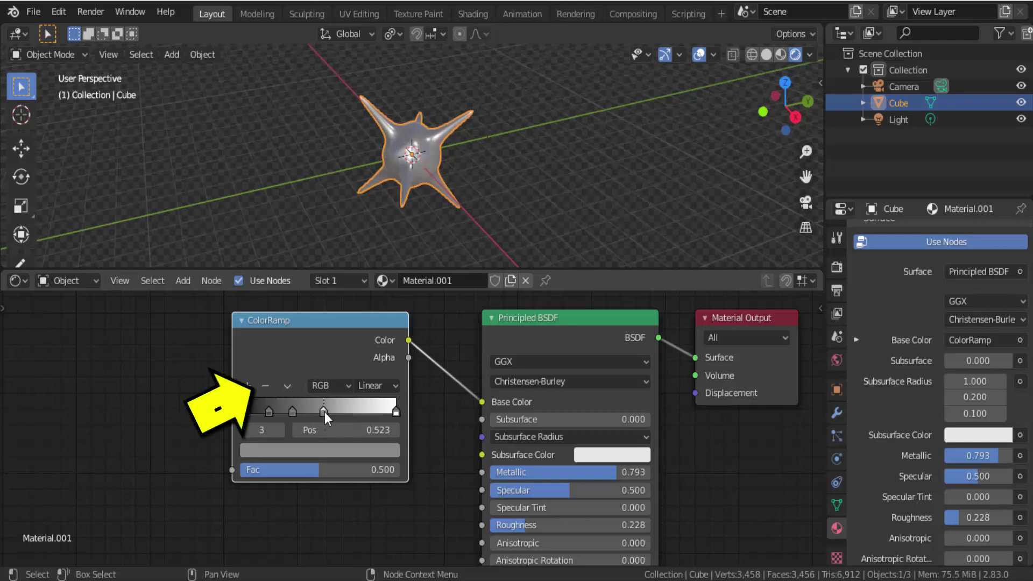
pyautogui.moveTo(325, 412); pyautogui.dragTo(356, 415)
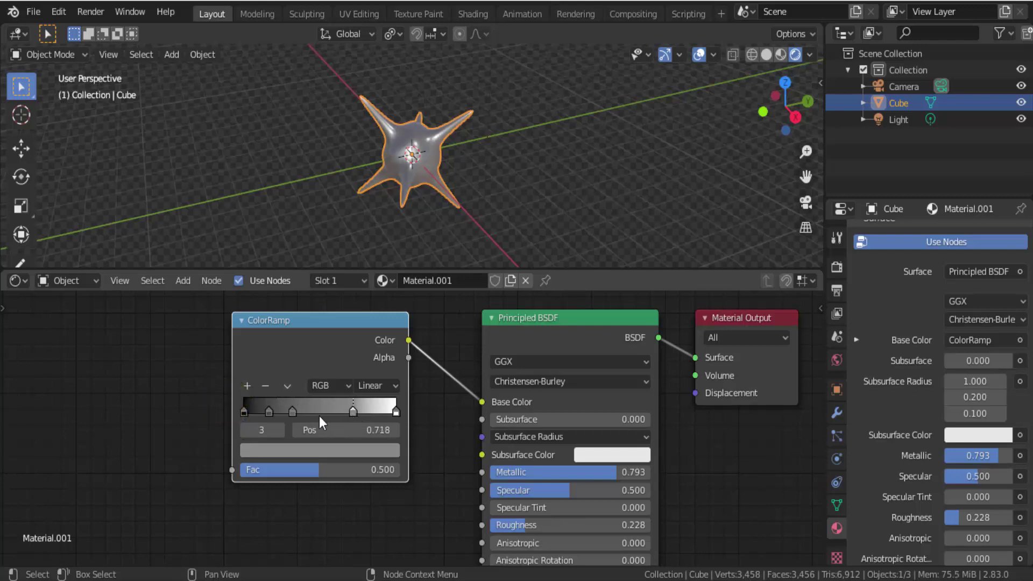
pyautogui.moveTo(293, 411)
pyautogui.mouseDown()
pyautogui.moveTo(319, 411)
pyautogui.moveTo(283, 412)
pyautogui.mouseUp()
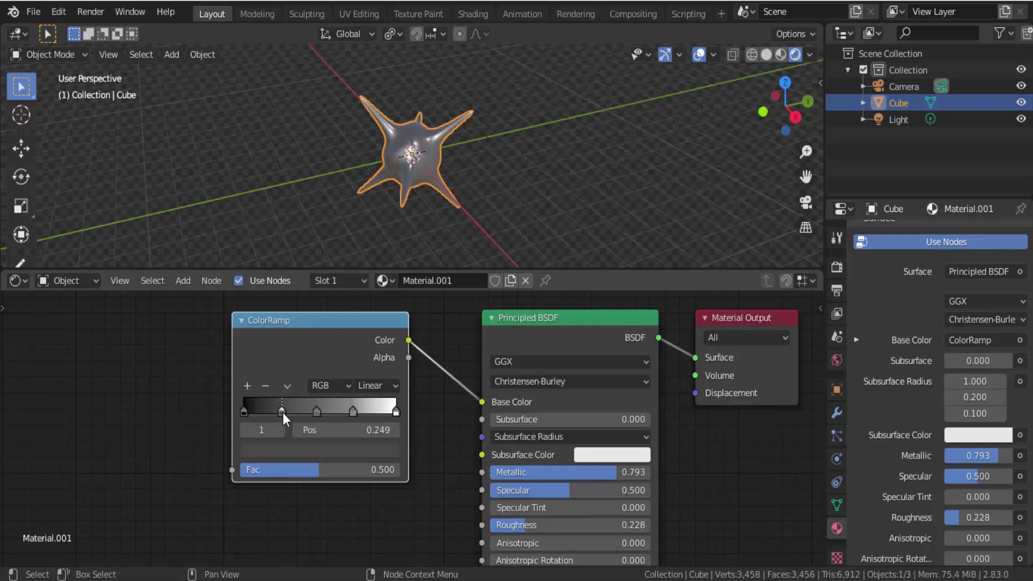
pyautogui.click(397, 410)
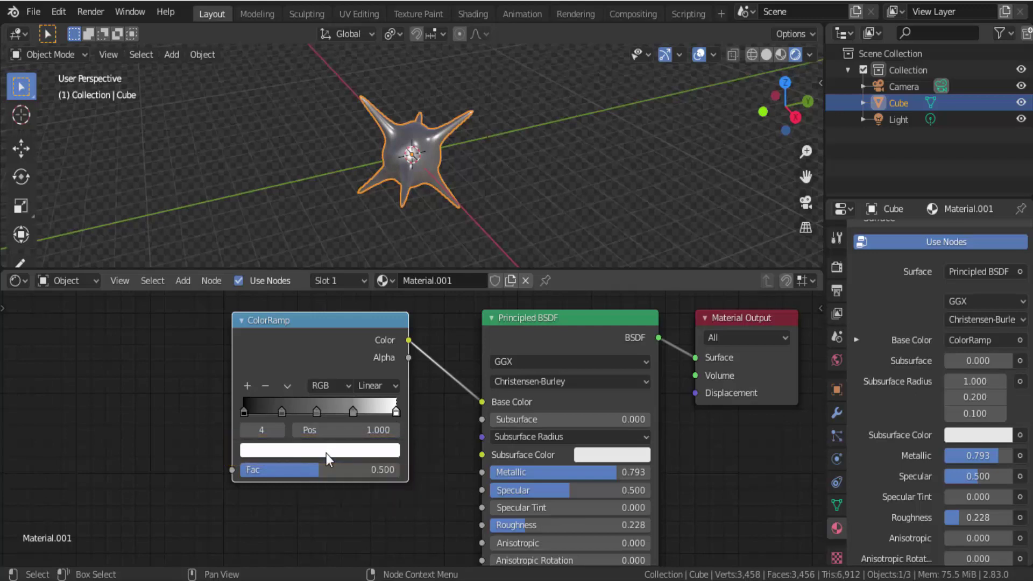
# Step: Colour the ColorRamp end stop green and the 0.718 stop full-brightness red
pyautogui.click(326, 453)
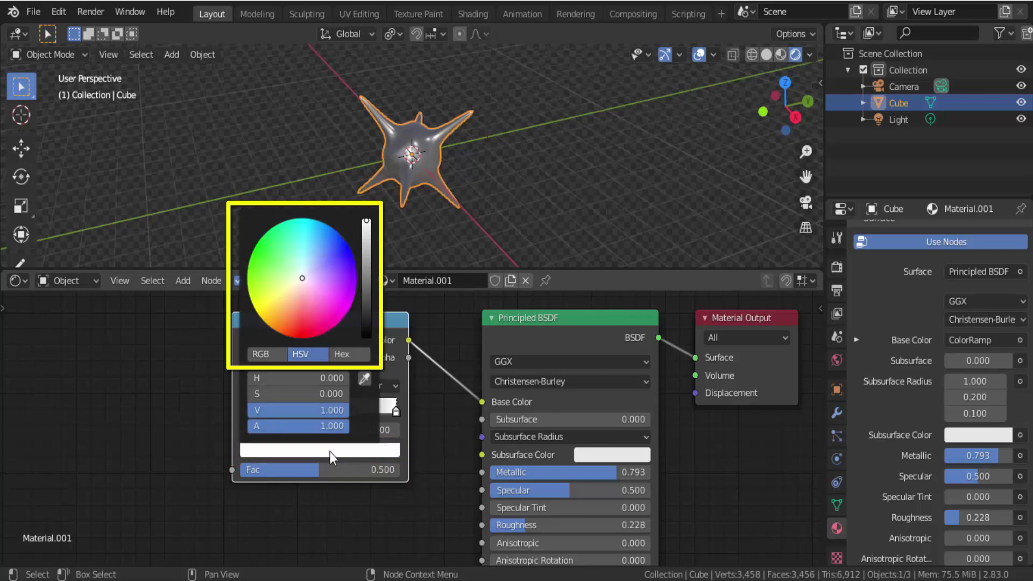
pyautogui.click(253, 253)
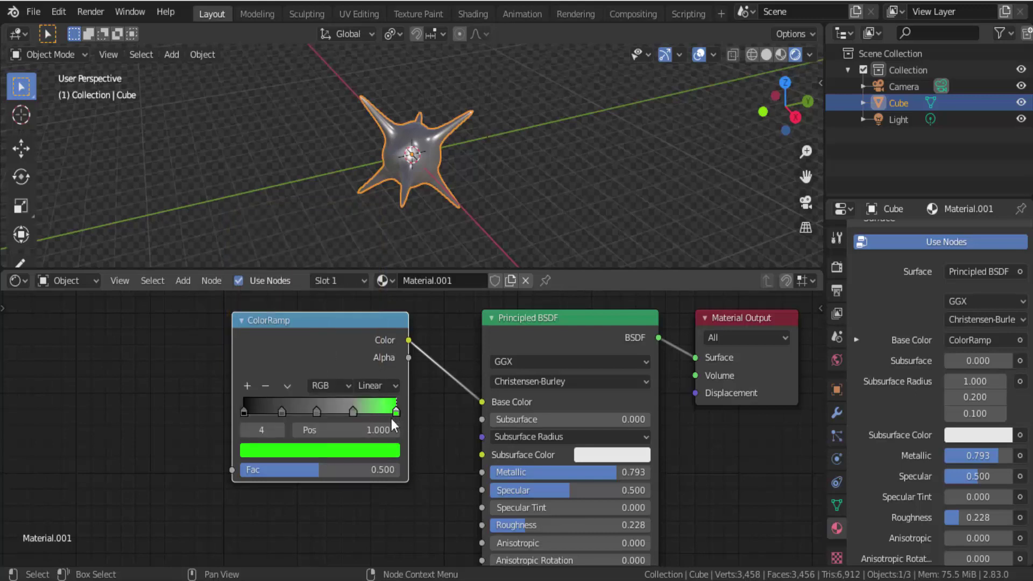
pyautogui.click(353, 412)
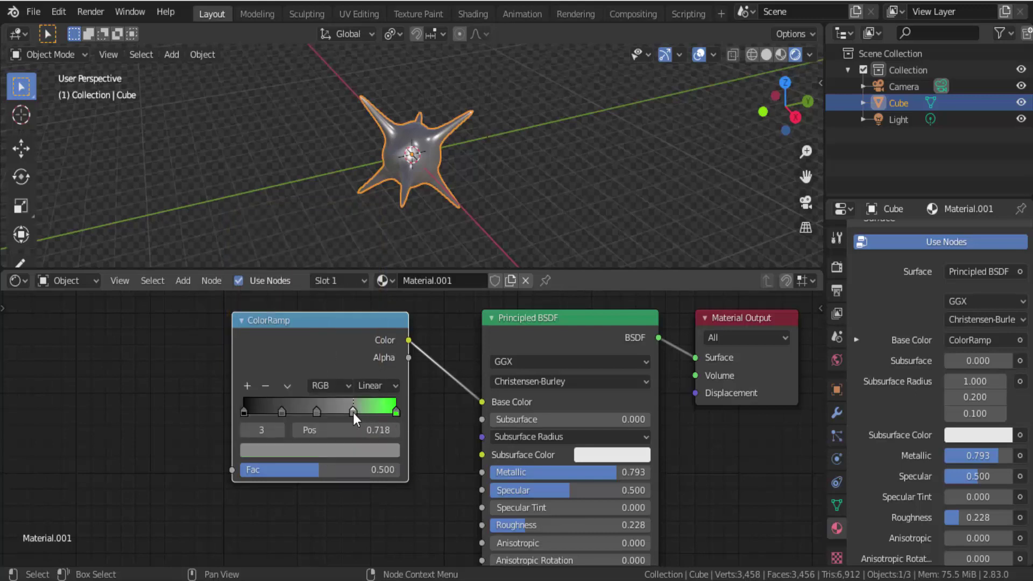
pyautogui.click(328, 450)
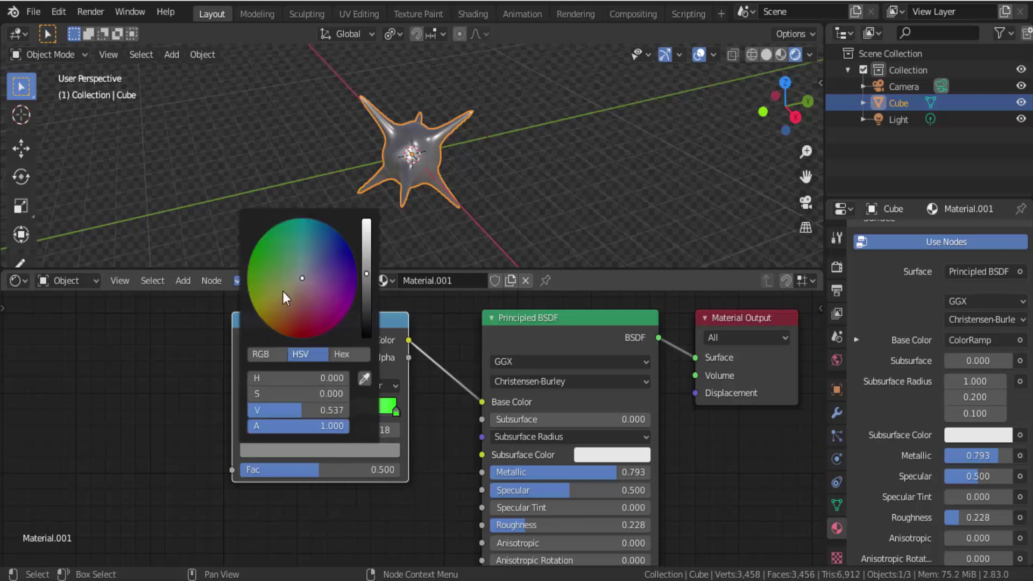
pyautogui.click(300, 334)
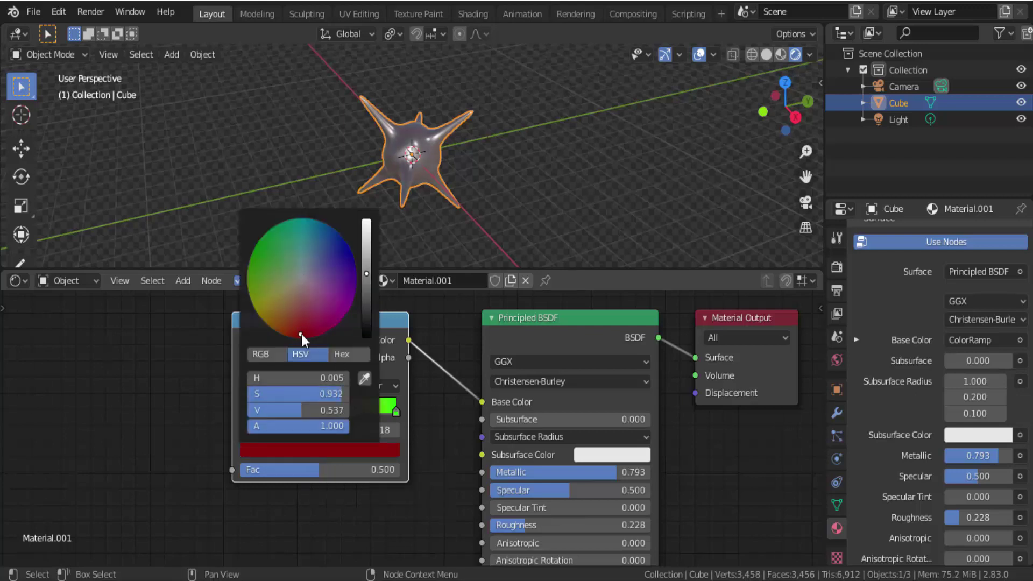
pyautogui.moveTo(368, 273); pyautogui.dragTo(367, 222)
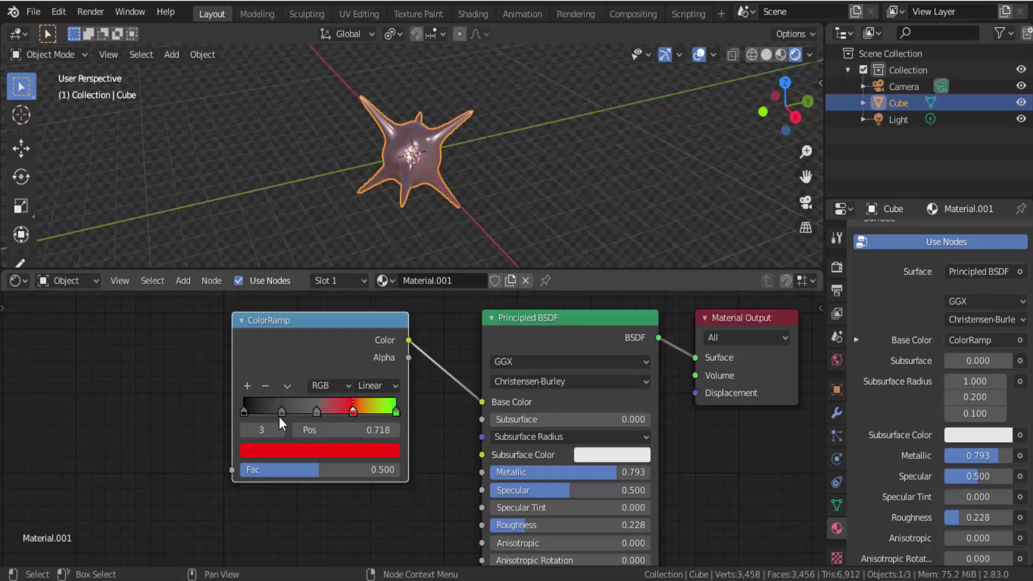
# Step: Colour the 0.480 stop full-brightness blue and the 0.249 stop full-brightness yellow
pyautogui.click(316, 413)
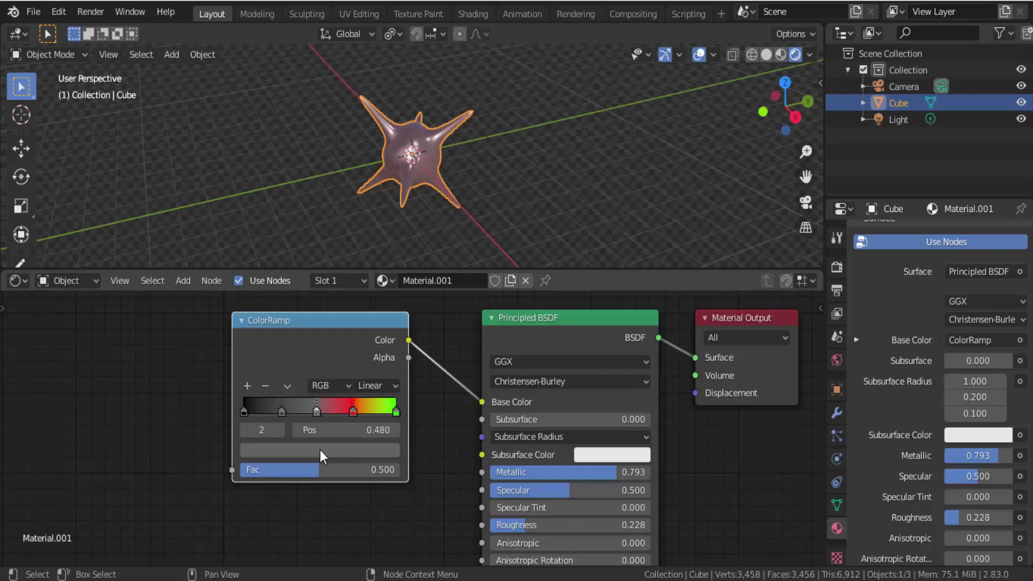
pyautogui.click(321, 450)
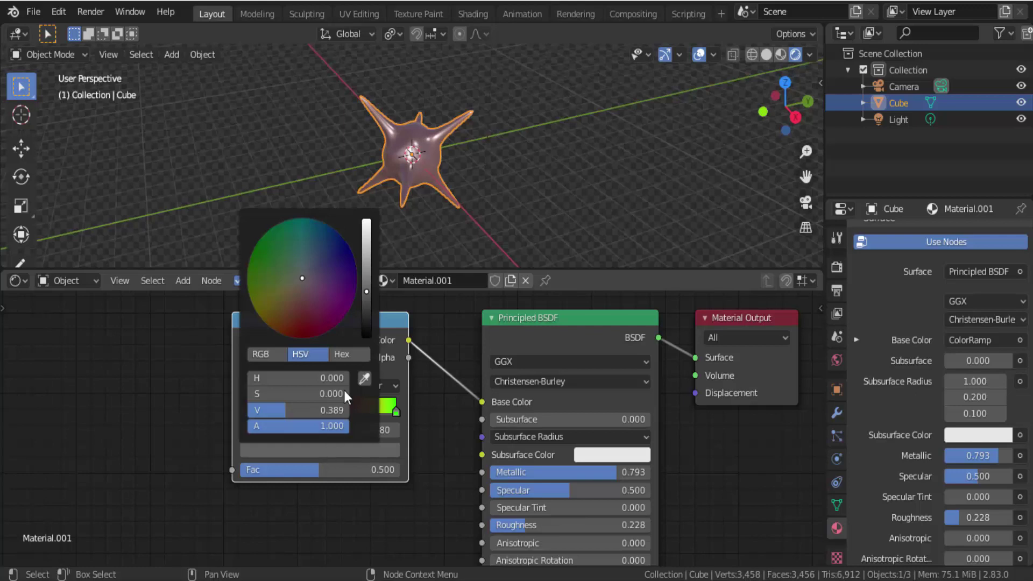
pyautogui.click(348, 250)
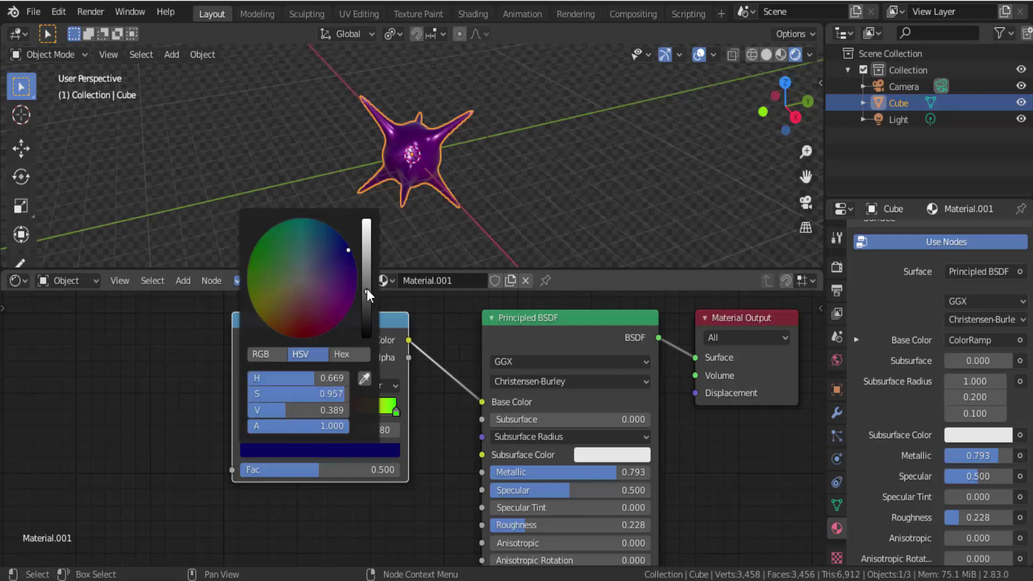
pyautogui.moveTo(367, 289); pyautogui.dragTo(367, 220)
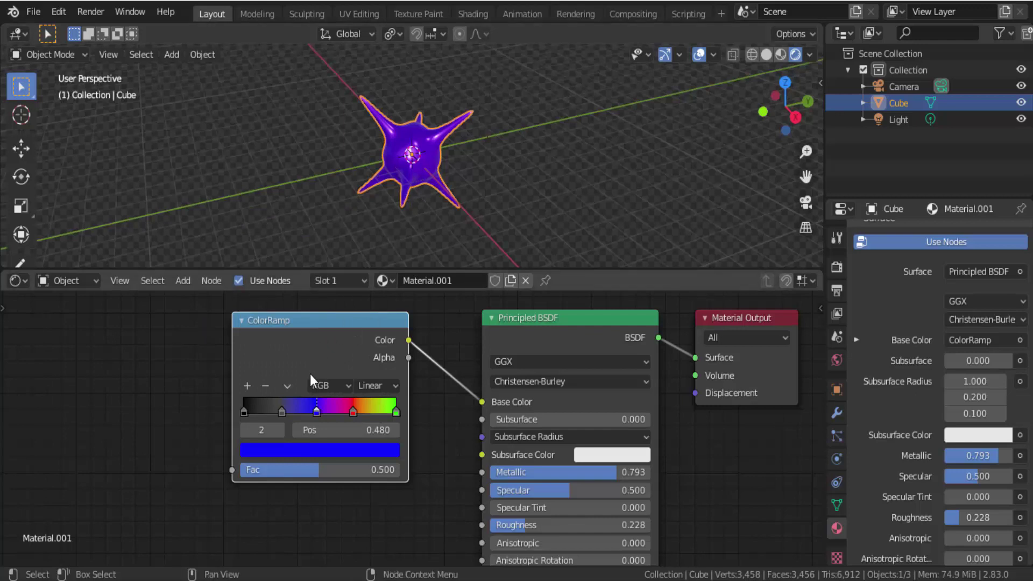
pyautogui.click(282, 411)
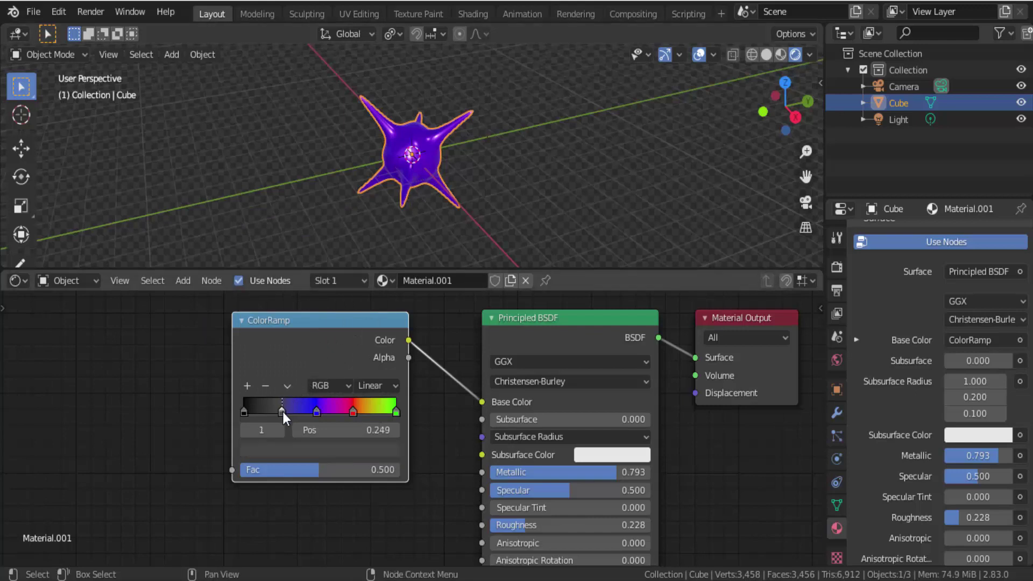
pyautogui.click(320, 451)
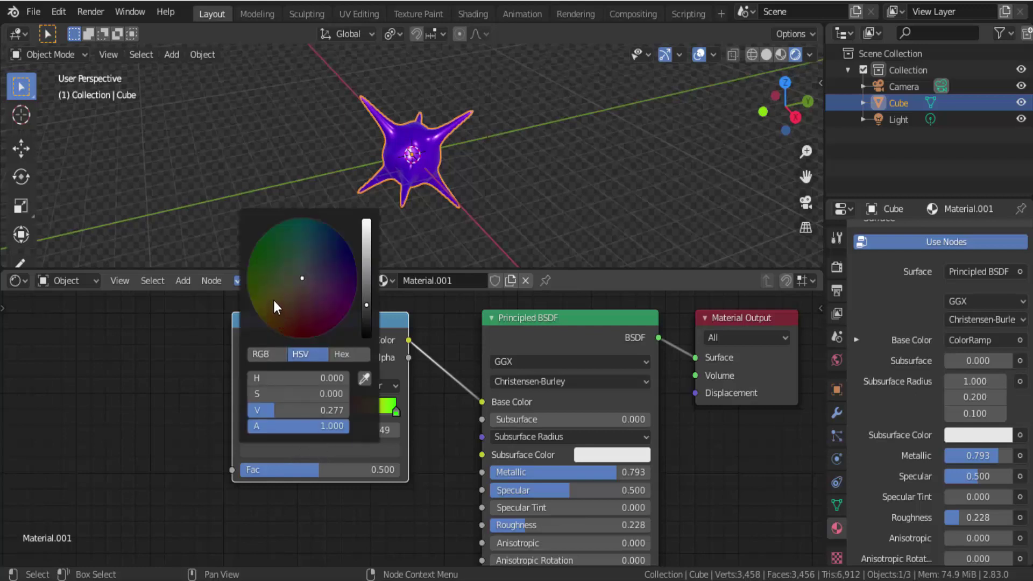
pyautogui.click(261, 312)
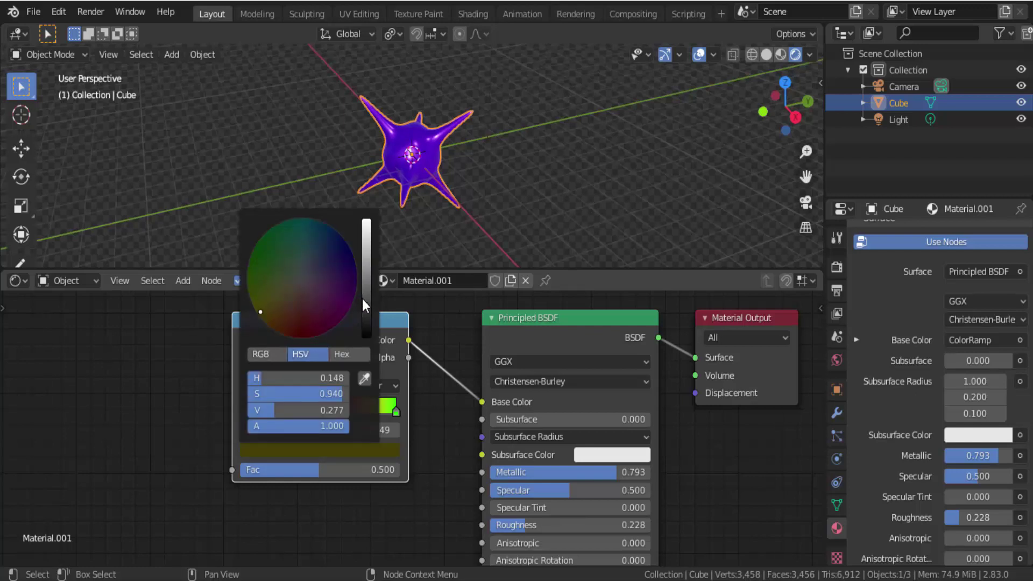
pyautogui.moveTo(369, 303); pyautogui.dragTo(366, 220)
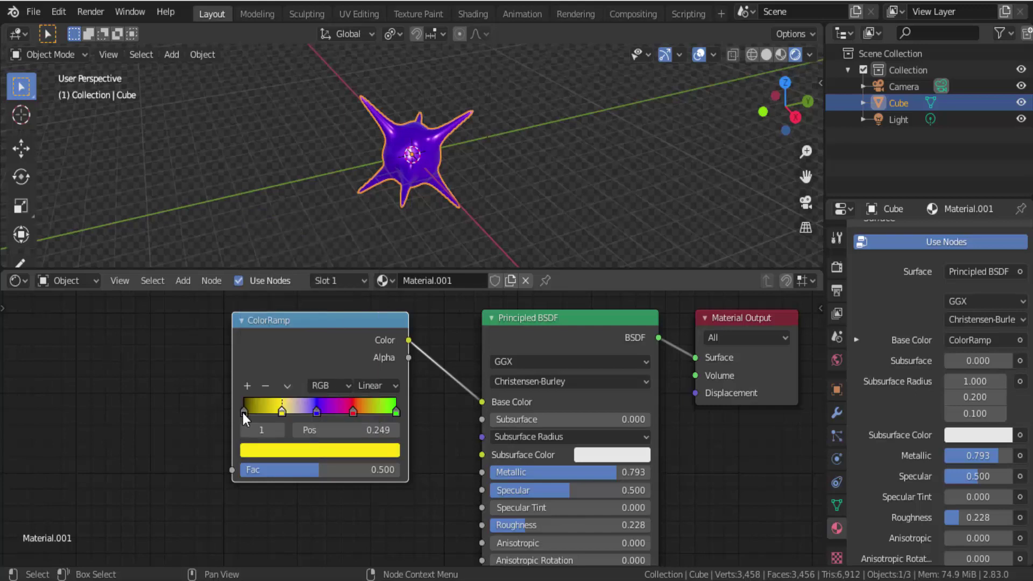
# Step: Change the first ColorRamp stop from black to full-brightness magenta
pyautogui.click(243, 412)
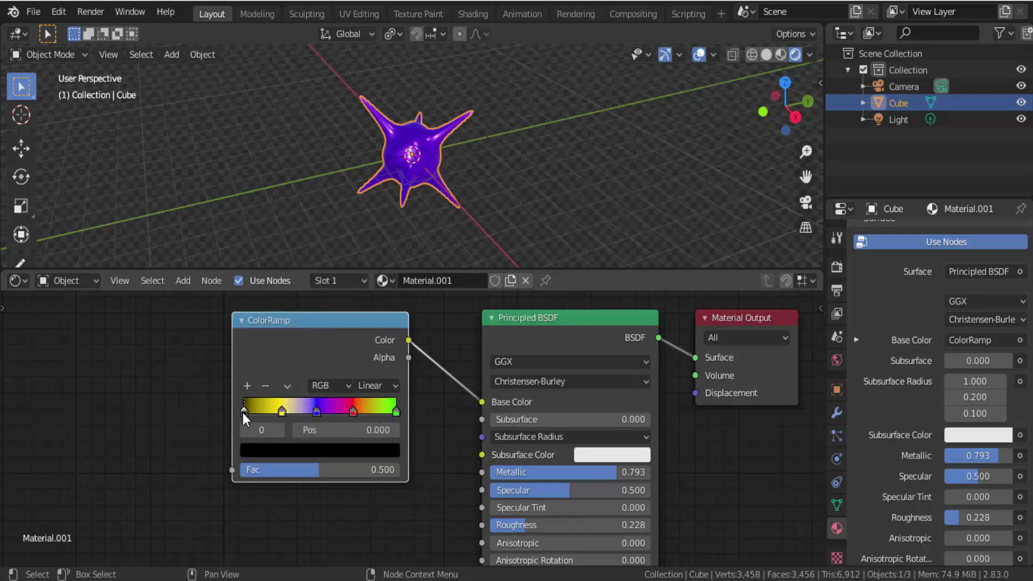
pyautogui.click(326, 451)
pyautogui.moveTo(366, 337); pyautogui.dragTo(366, 221)
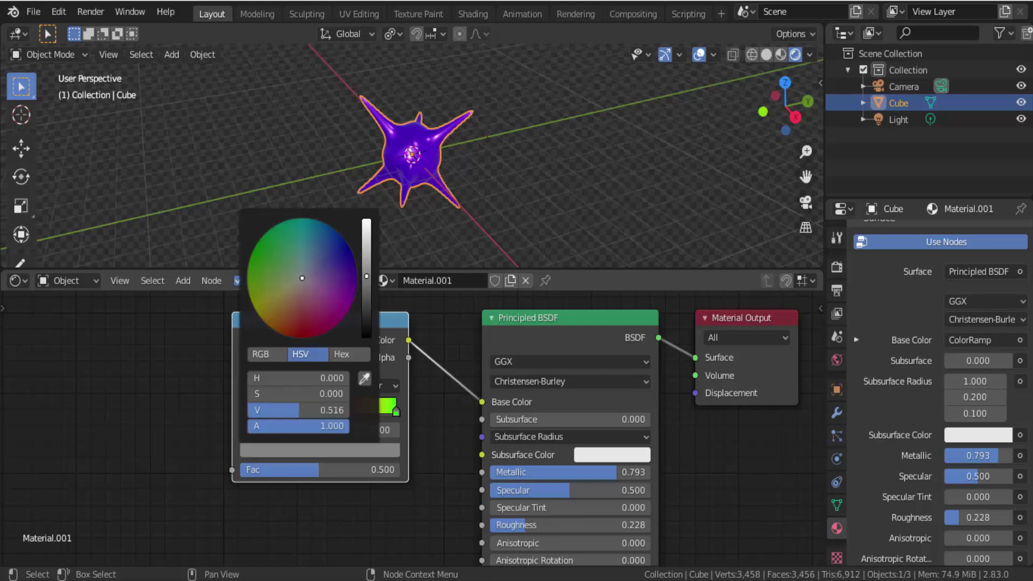
pyautogui.click(350, 295)
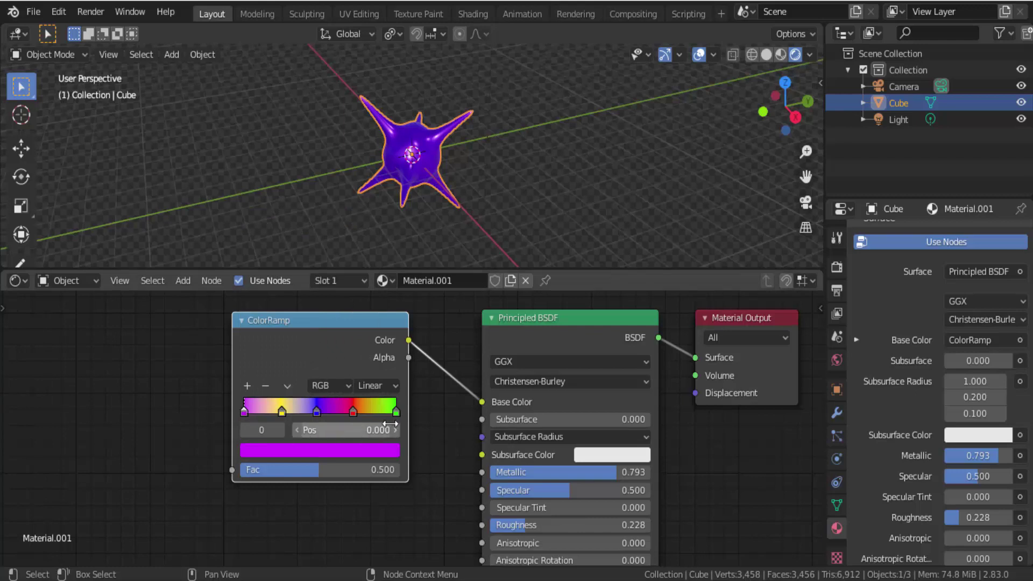
# Step: Set the ColorRamp interpolation to Constant, briefly comparing Linear, for hard colour bands
pyautogui.click(401, 384)
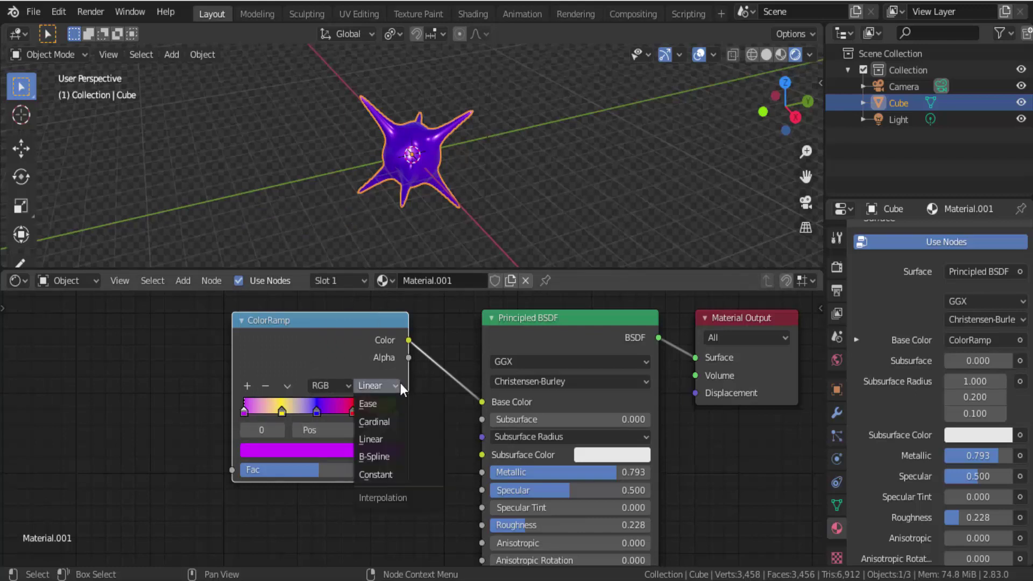
pyautogui.click(391, 475)
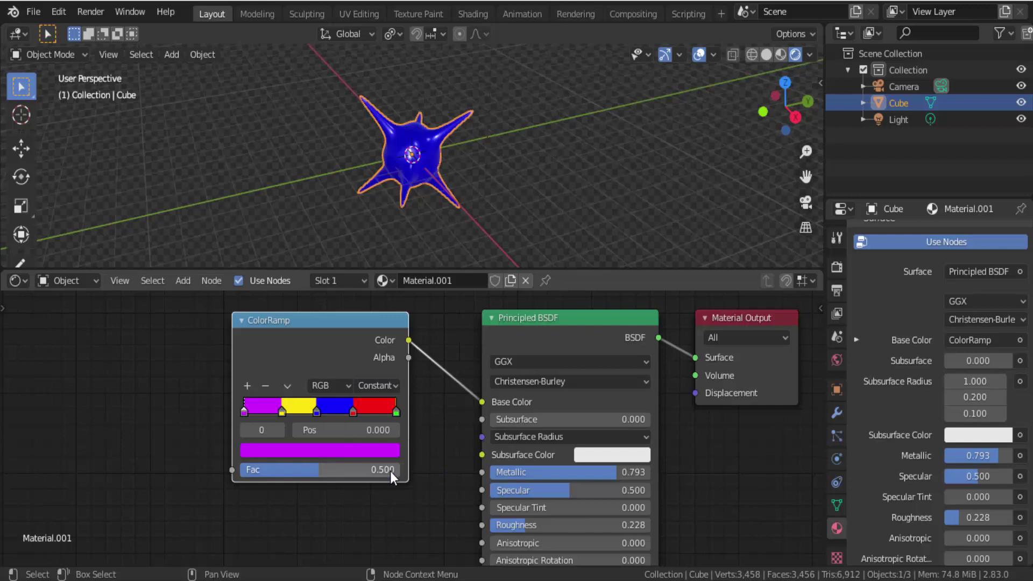
pyautogui.click(395, 386)
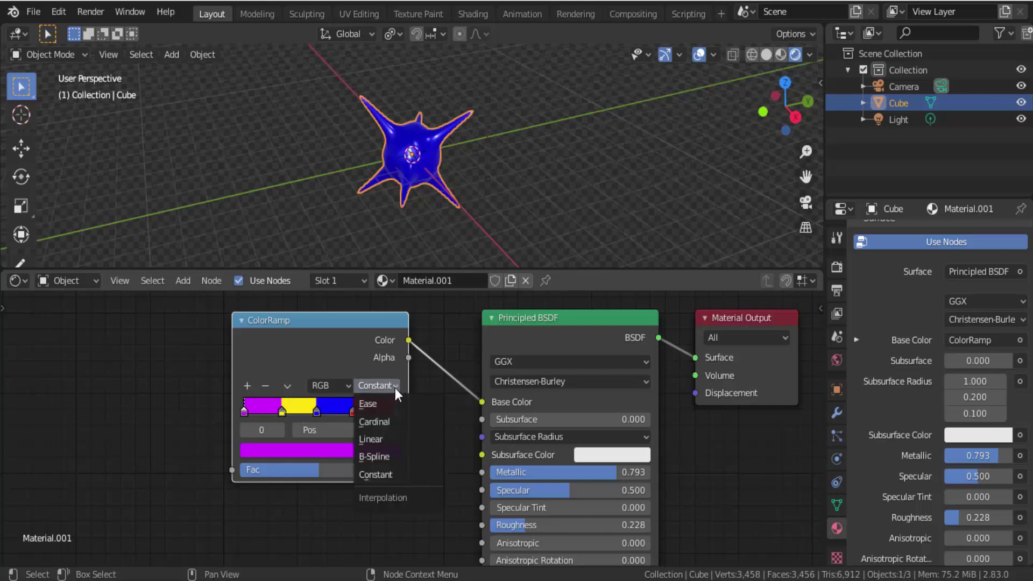
pyautogui.click(386, 436)
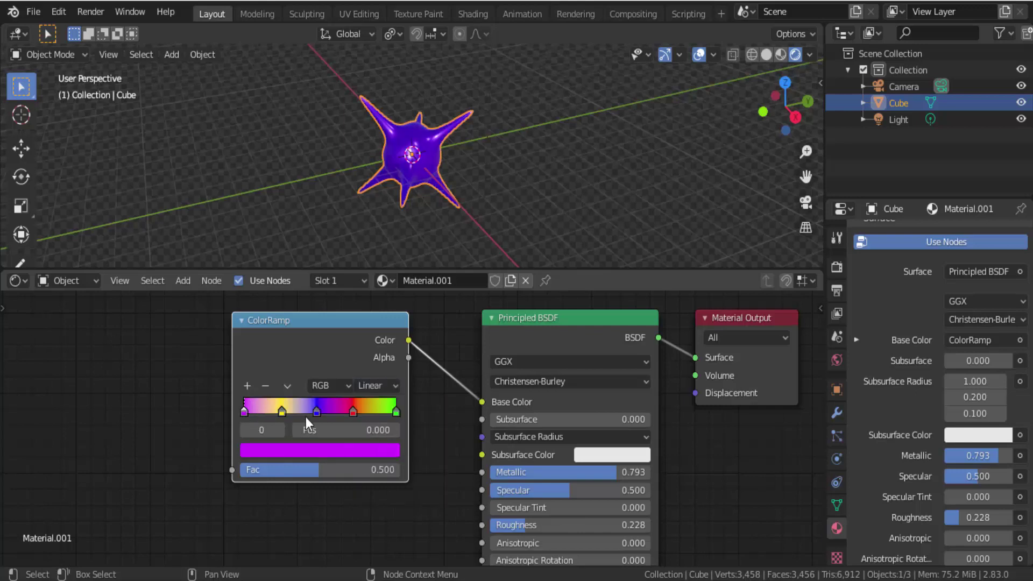
pyautogui.click(394, 385)
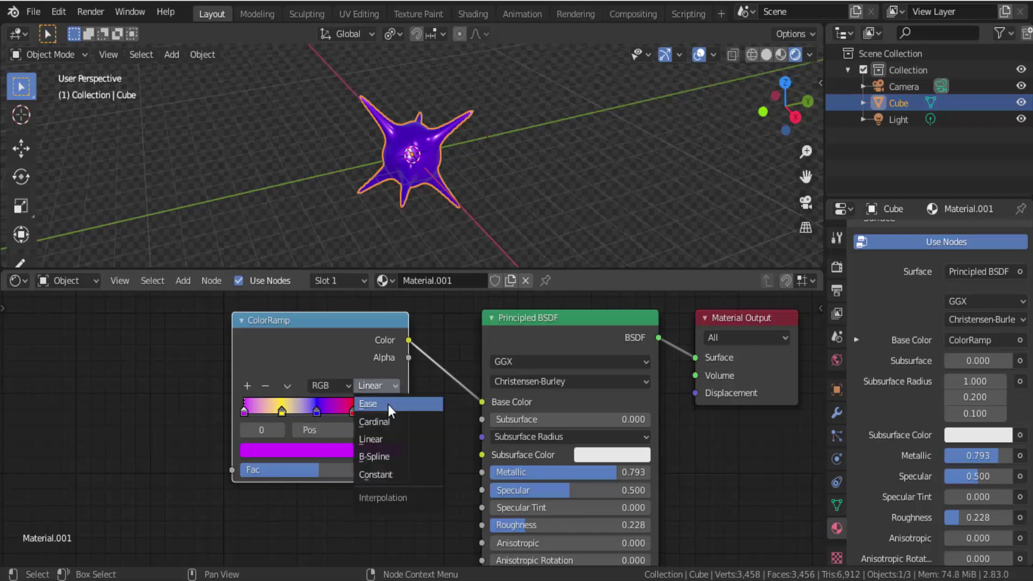
pyautogui.click(392, 469)
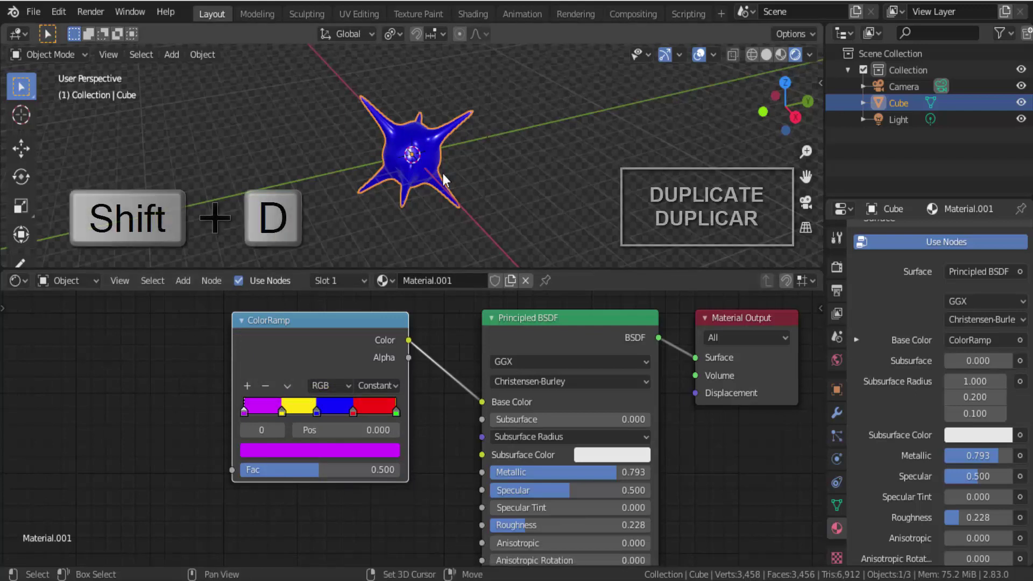
pyautogui.hotkey('shift', 'd')
pyautogui.click(579, 137)
pyautogui.hotkey('shift', 'd')
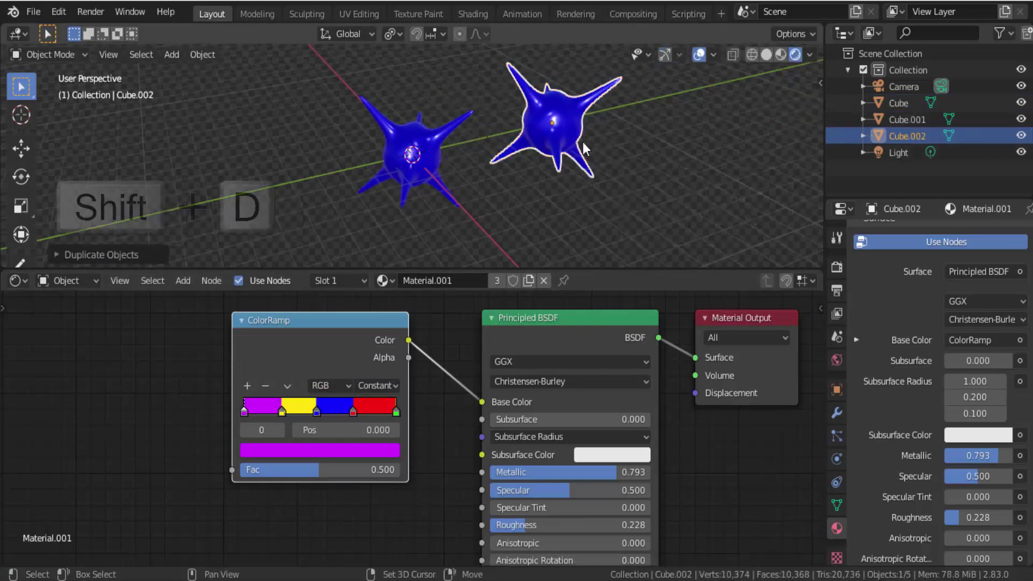
pyautogui.click(295, 202)
pyautogui.hotkey('shift', 'd')
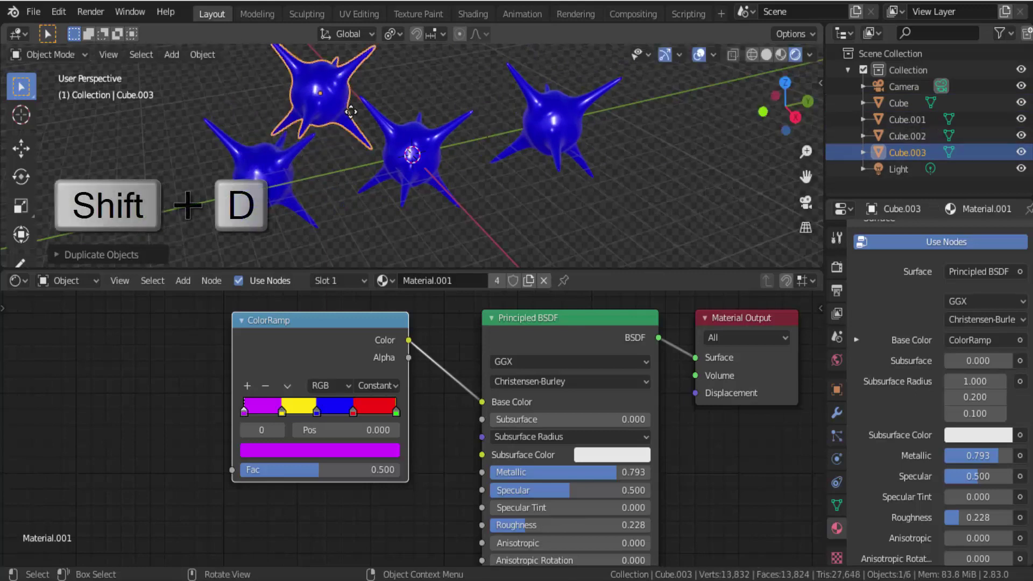
pyautogui.click(351, 120)
pyautogui.scroll(-3, 562, 159)
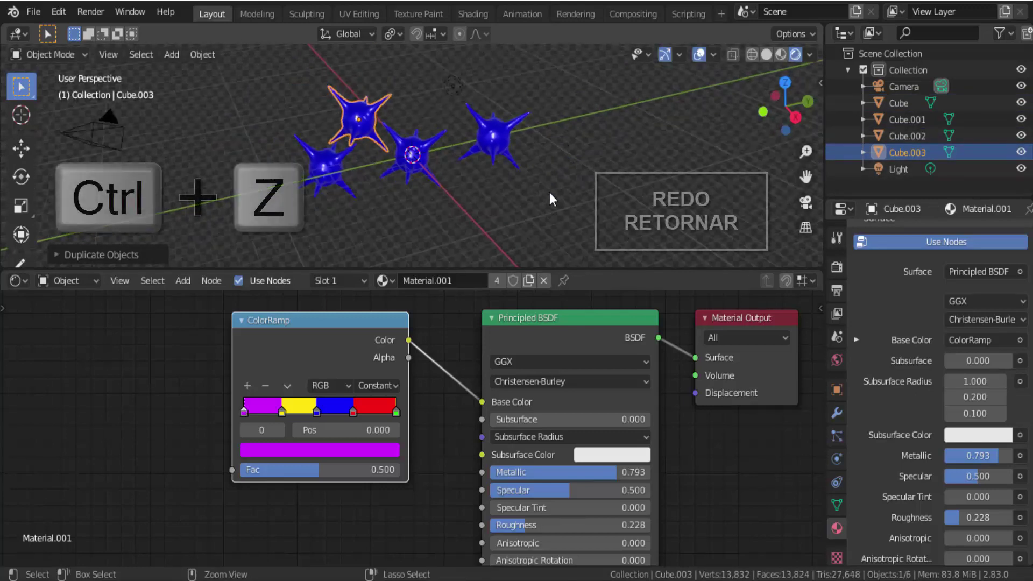
pyautogui.hotkey('ctrl', 'z')
pyautogui.hotkey('ctrl', 'z')
pyautogui.hotkey('ctrl', 'z')
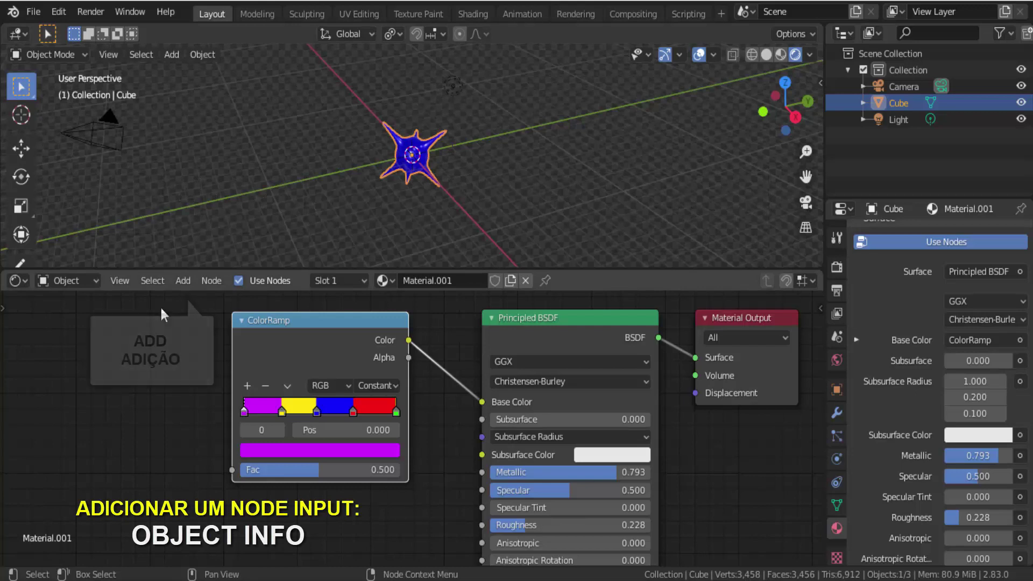
# Step: Add an Object Info input node to the cube's shader node tree
pyautogui.click(183, 281)
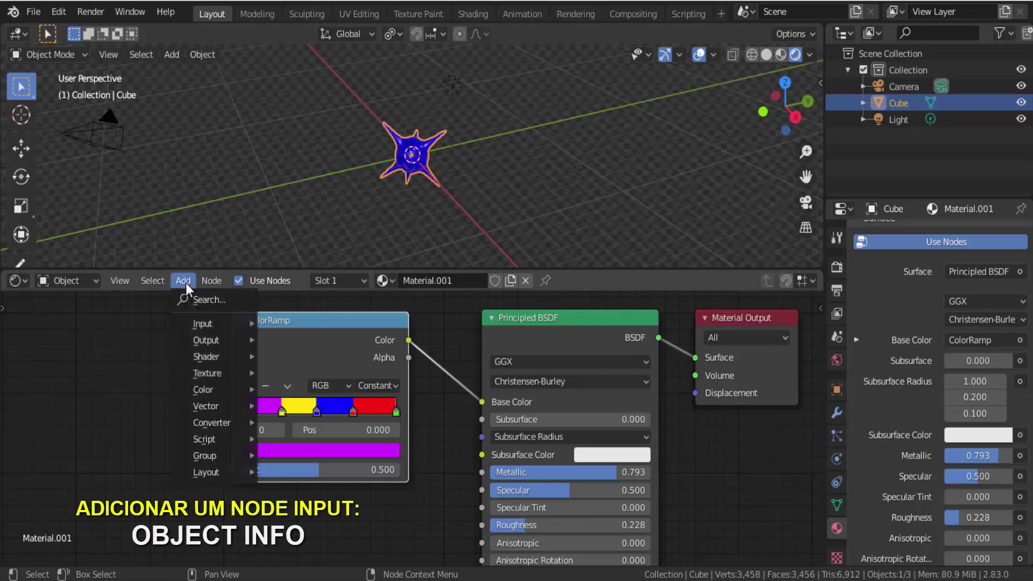
pyautogui.moveTo(202, 324)
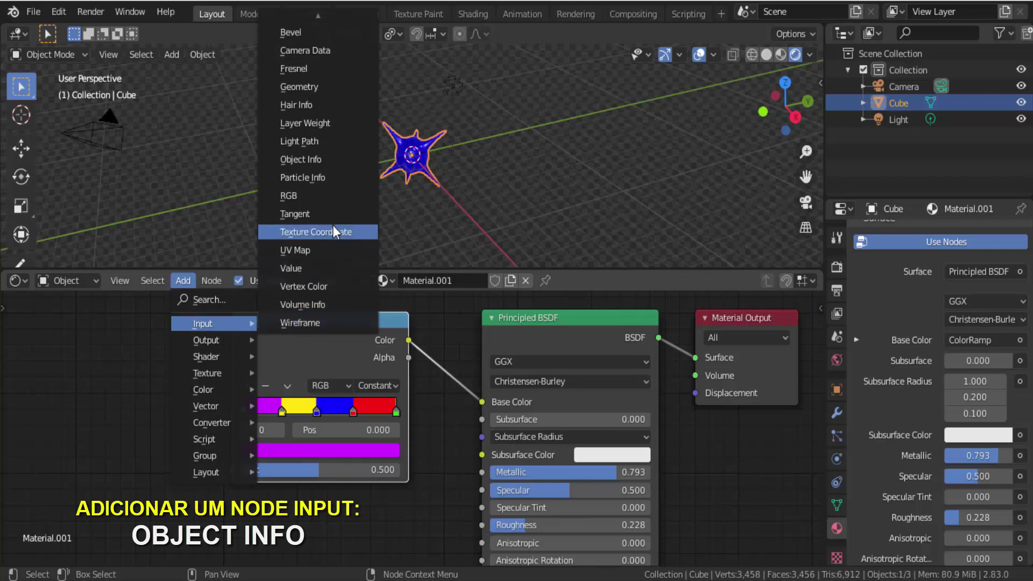
pyautogui.click(296, 159)
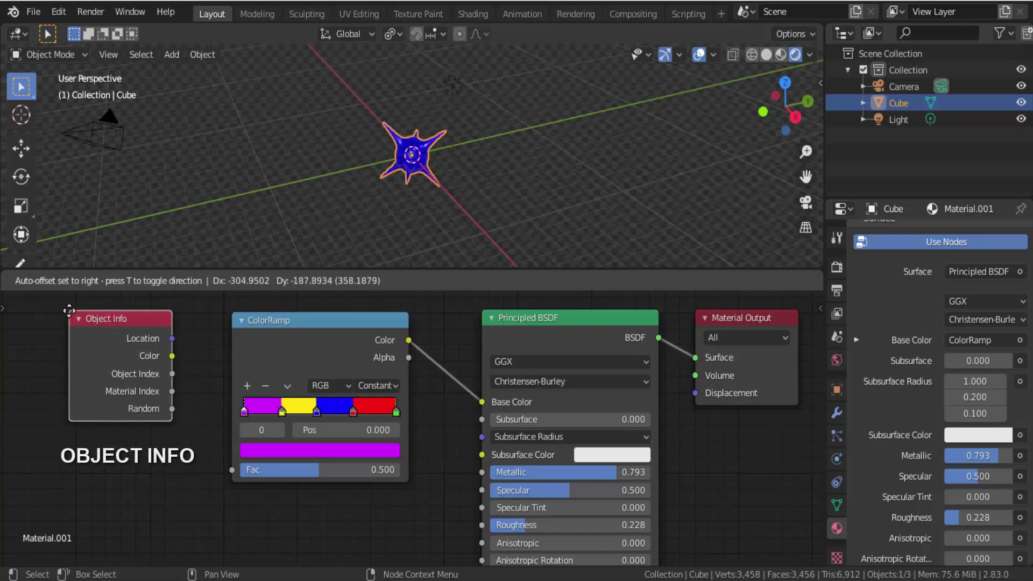
# Step: Place the Object Info node and link its Color output to the ColorRamp Fac
pyautogui.click(69, 311)
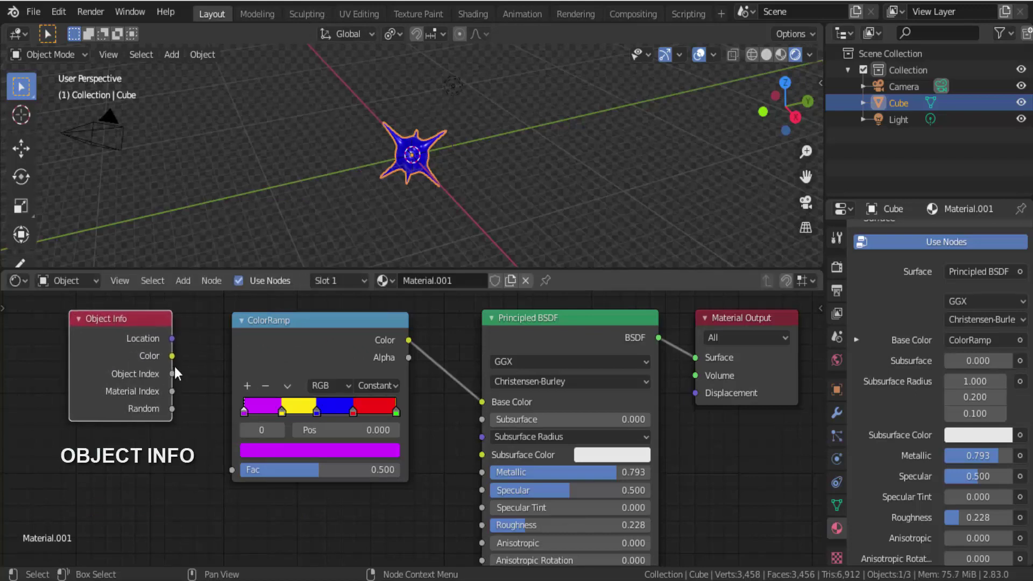
pyautogui.moveTo(172, 355); pyautogui.dragTo(224, 459)
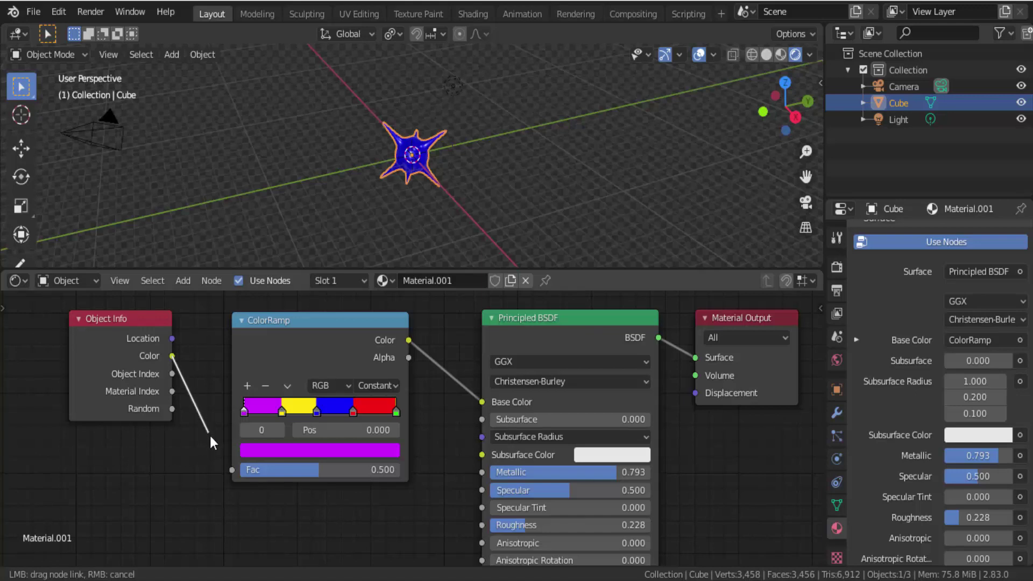
pyautogui.moveTo(224, 459); pyautogui.dragTo(233, 471)
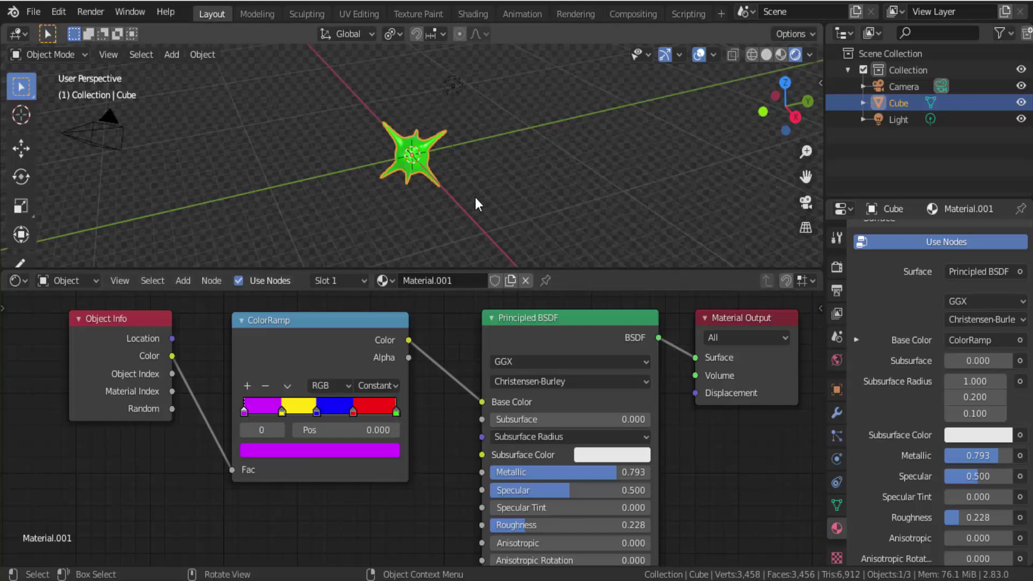
pyautogui.hotkey('shift', 'd')
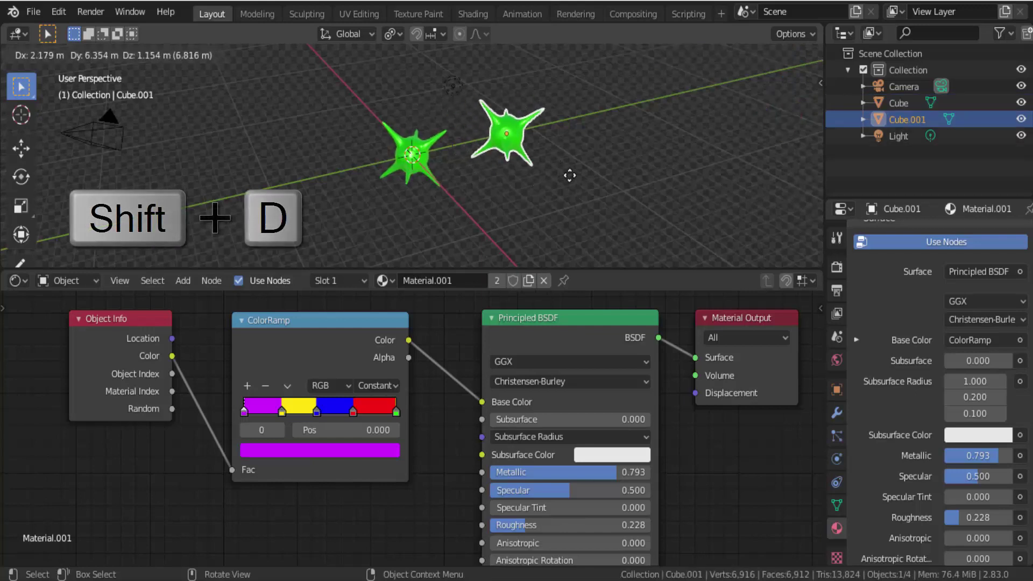
pyautogui.click(566, 176)
pyautogui.hotkey('shift', 'd')
pyautogui.click(407, 203)
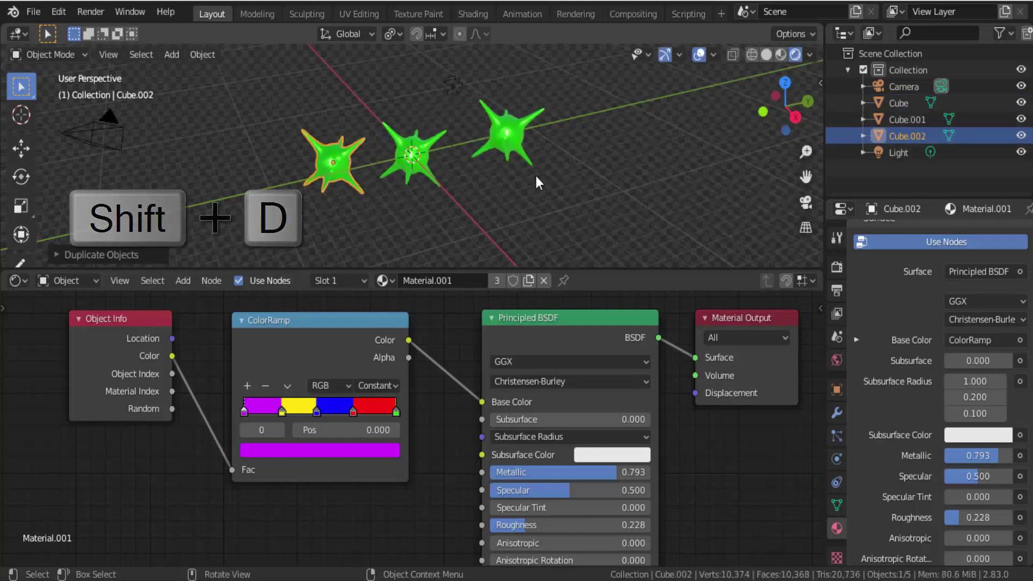
pyautogui.hotkey('ctrl', 'z')
pyautogui.hotkey('ctrl', 'z')
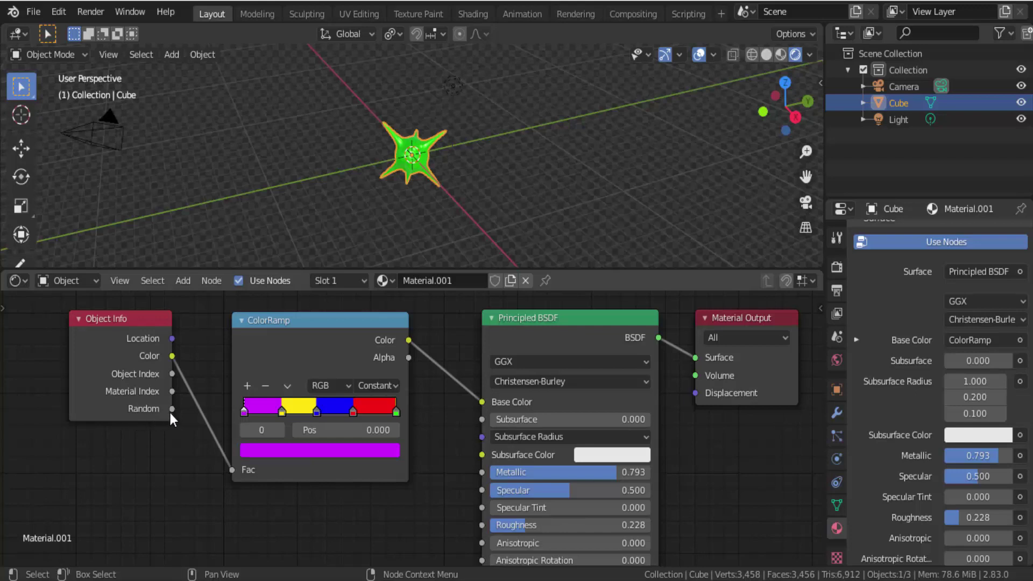
# Step: Connect Object Info Random to the ColorRamp Fac, replacing the Color link
pyautogui.moveTo(171, 409); pyautogui.dragTo(187, 430)
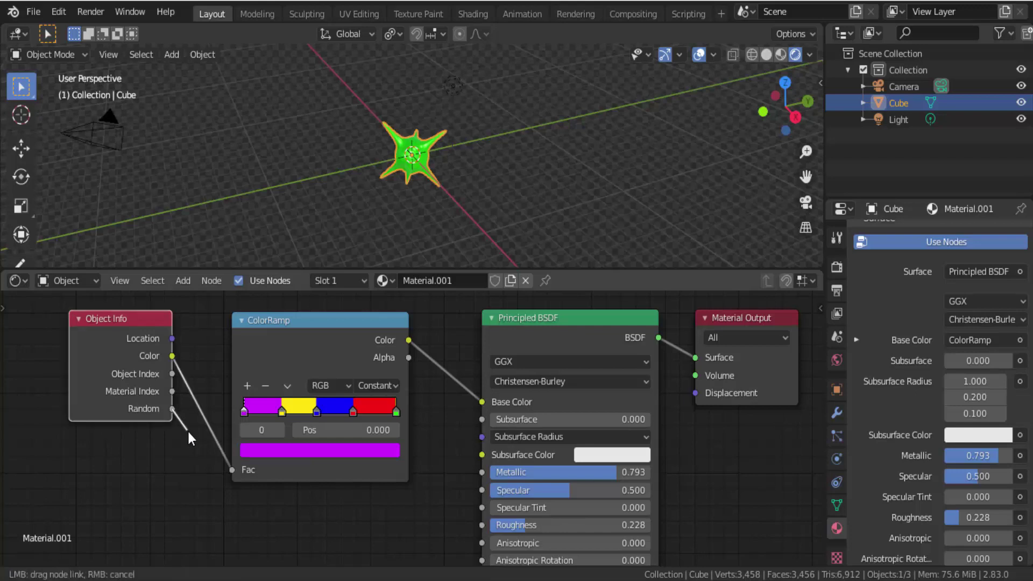
pyautogui.moveTo(206, 464); pyautogui.dragTo(228, 469)
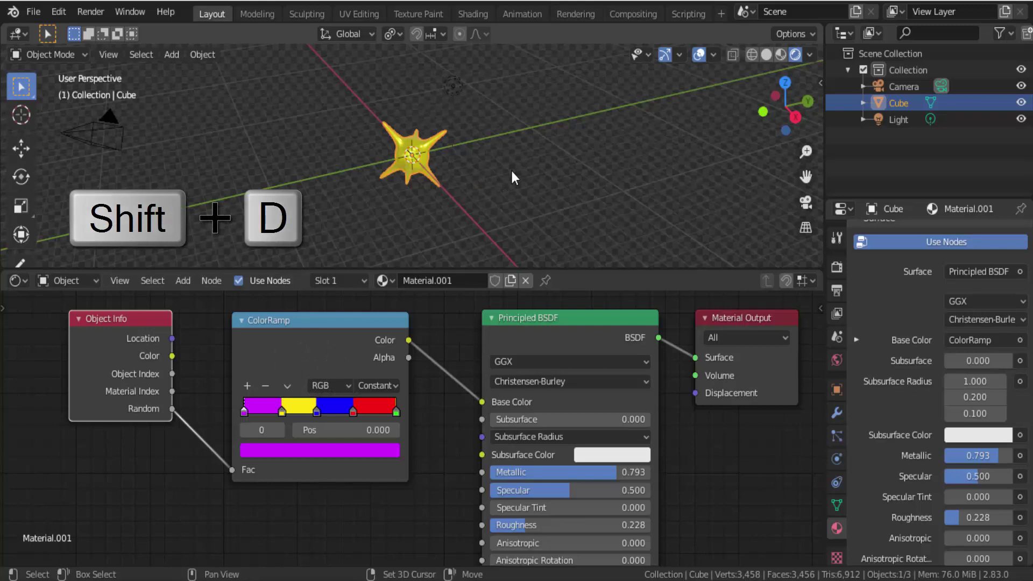
# Step: Duplicate the spiky cube four times with Shift+D, placing copies in a row
pyautogui.hotkey('shift', 'd')
pyautogui.click(589, 157)
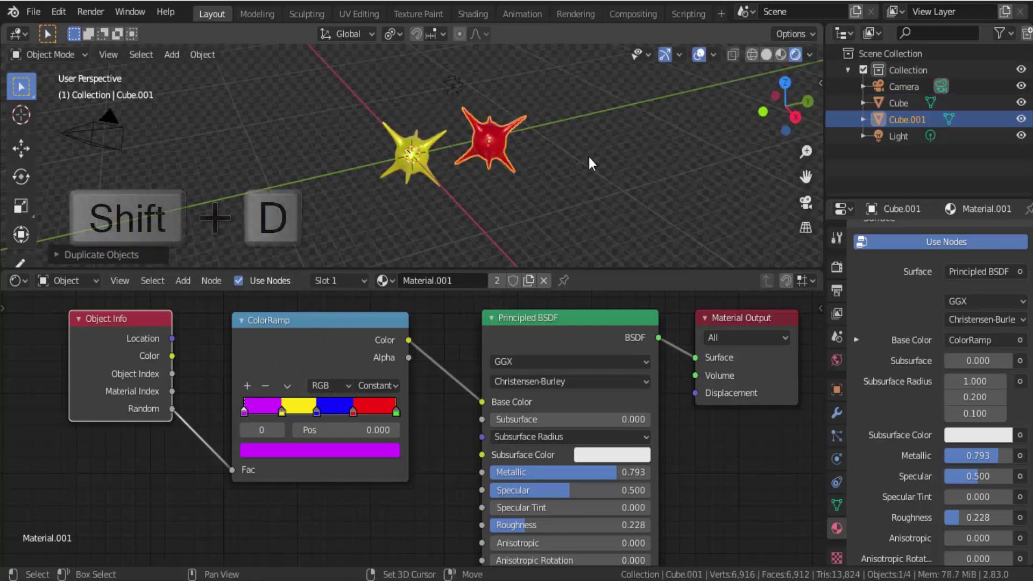
pyautogui.hotkey('shift', 'd')
pyautogui.click(678, 144)
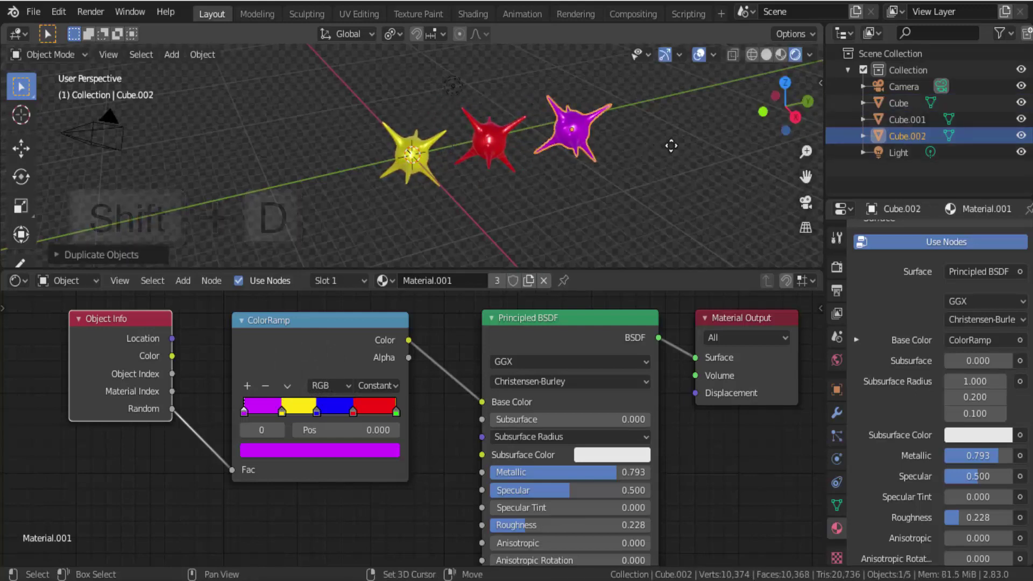
pyautogui.hotkey('shift', 'd')
pyautogui.click(412, 177)
pyautogui.hotkey('shift', 'd')
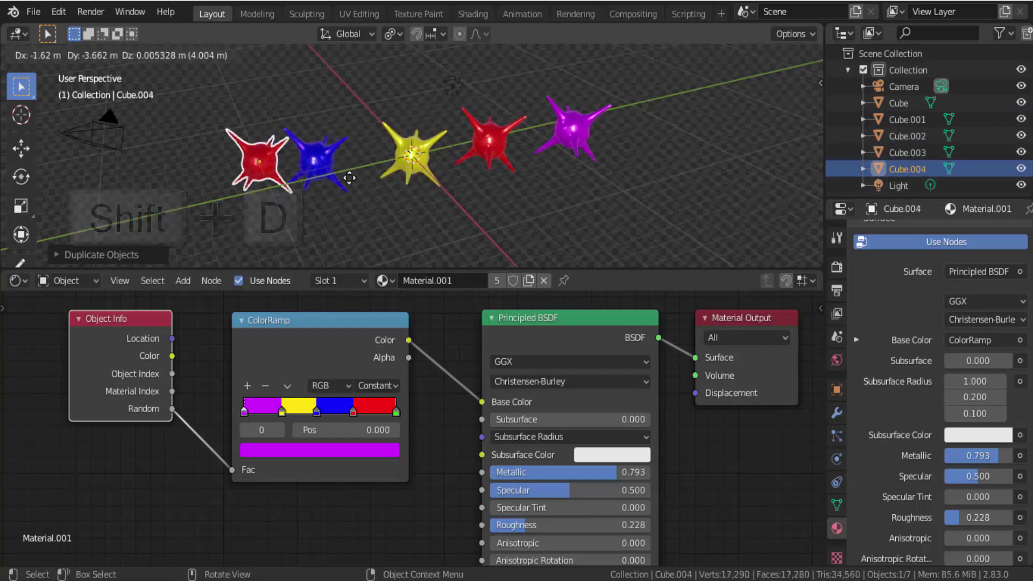
pyautogui.click(297, 177)
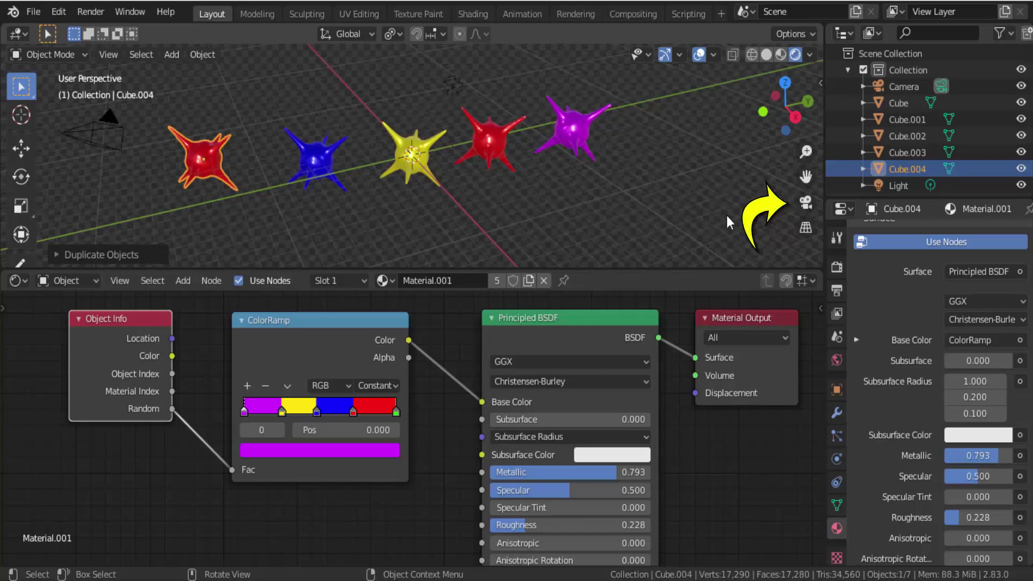
# Step: Render the five coloured stars from the camera, close the result, and enlarge the viewport
pyautogui.click(805, 206)
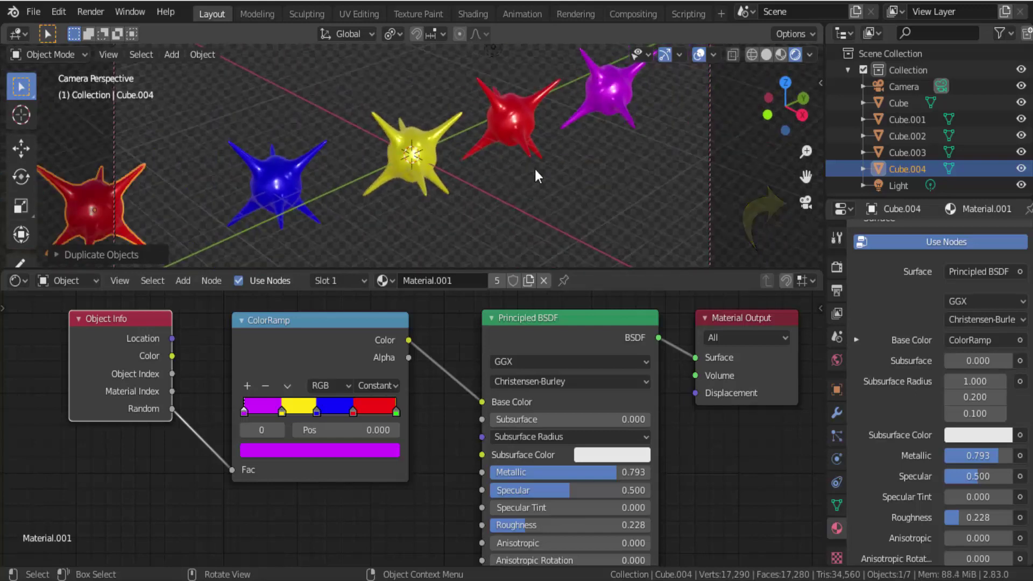
pyautogui.click(90, 15)
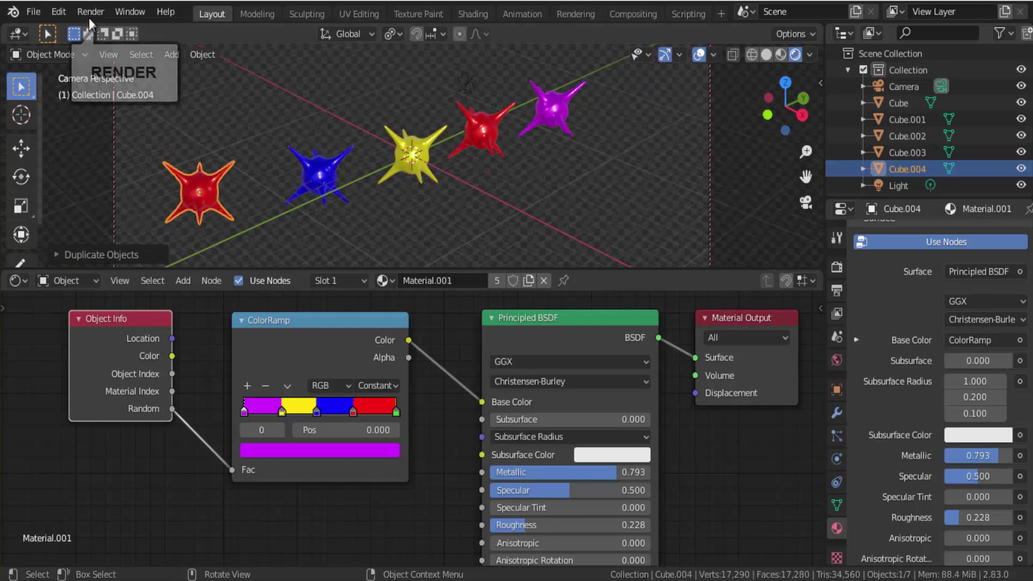
pyautogui.click(113, 30)
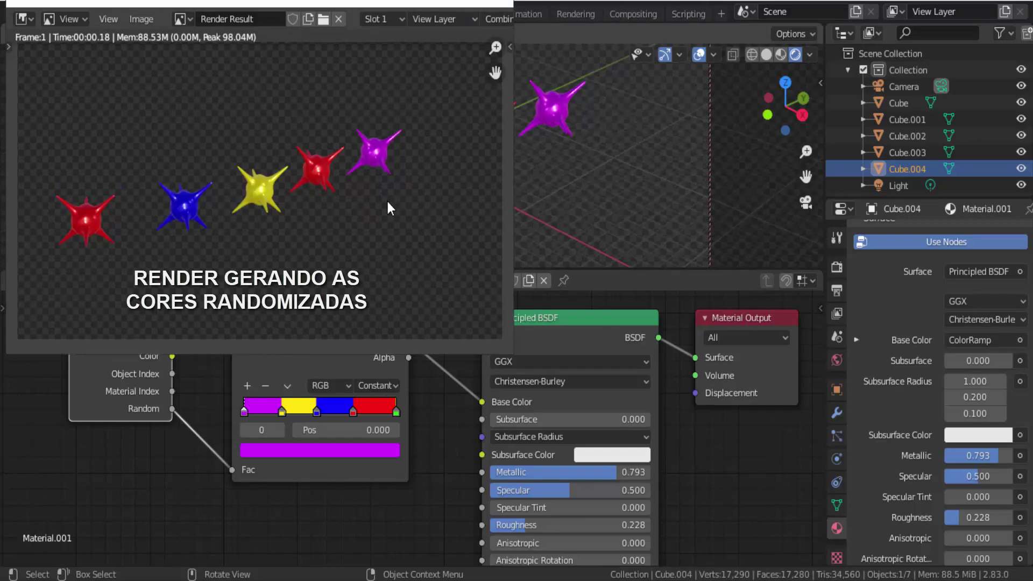
pyautogui.click(496, 4)
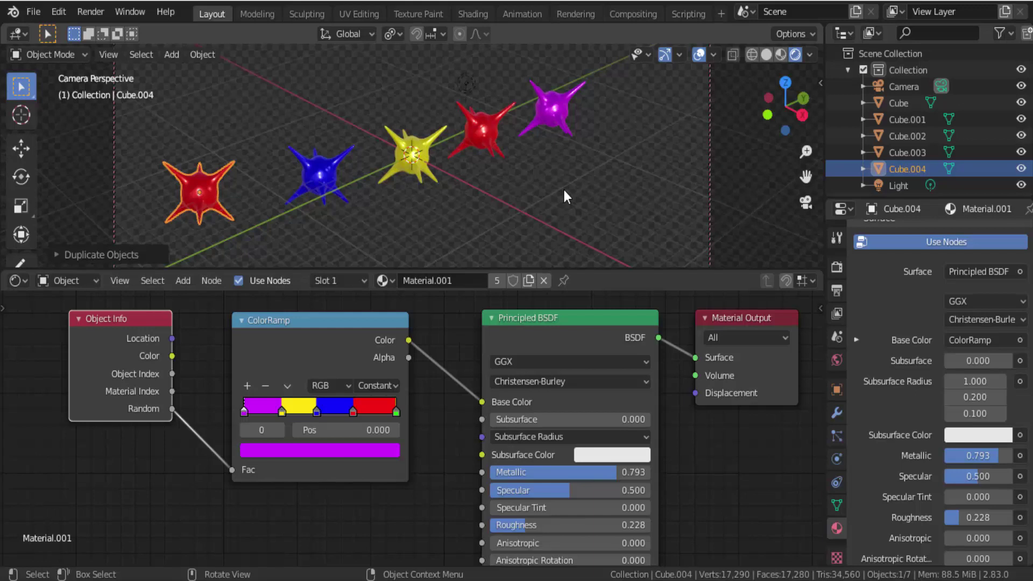
pyautogui.moveTo(586, 267); pyautogui.dragTo(565, 473)
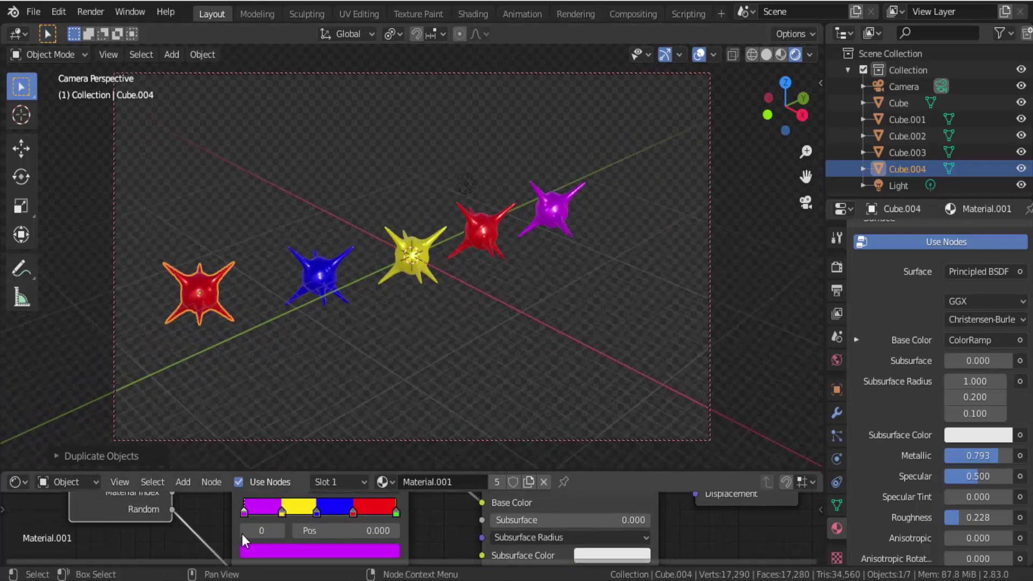
# Step: Make the bottom area a Timeline, leave camera view, and undo the four duplicates
pyautogui.click(27, 484)
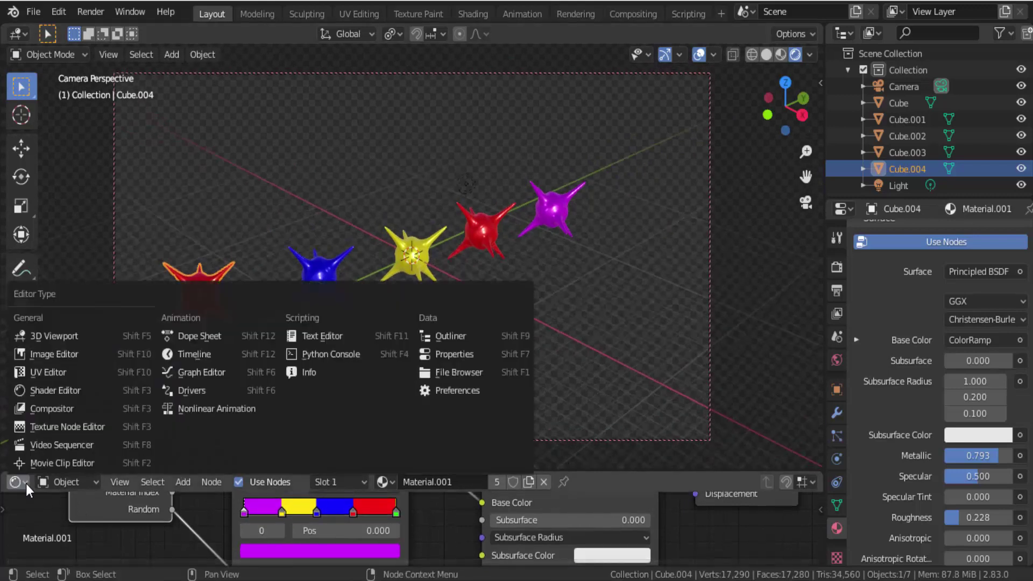
pyautogui.click(229, 353)
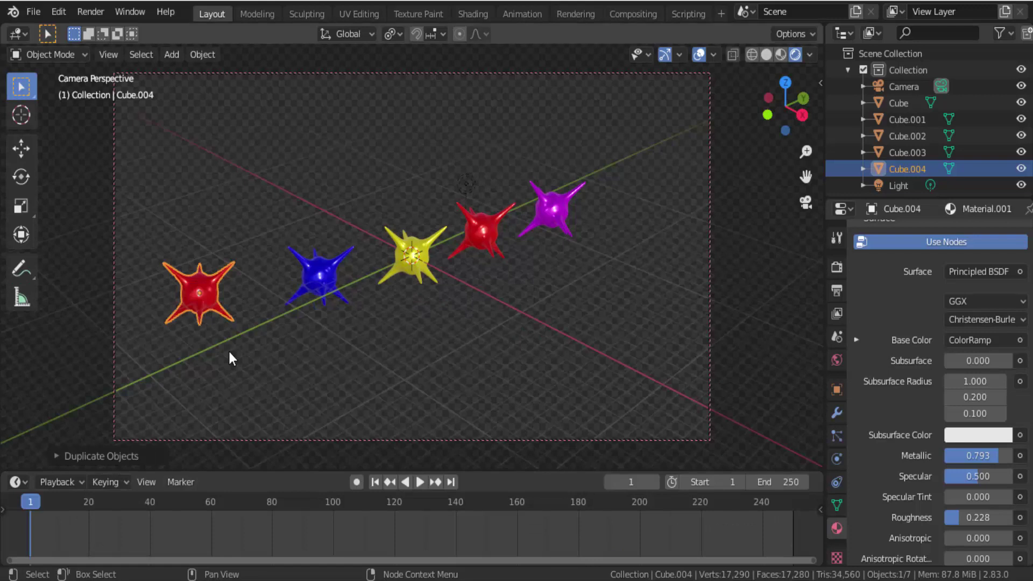
pyautogui.click(805, 207)
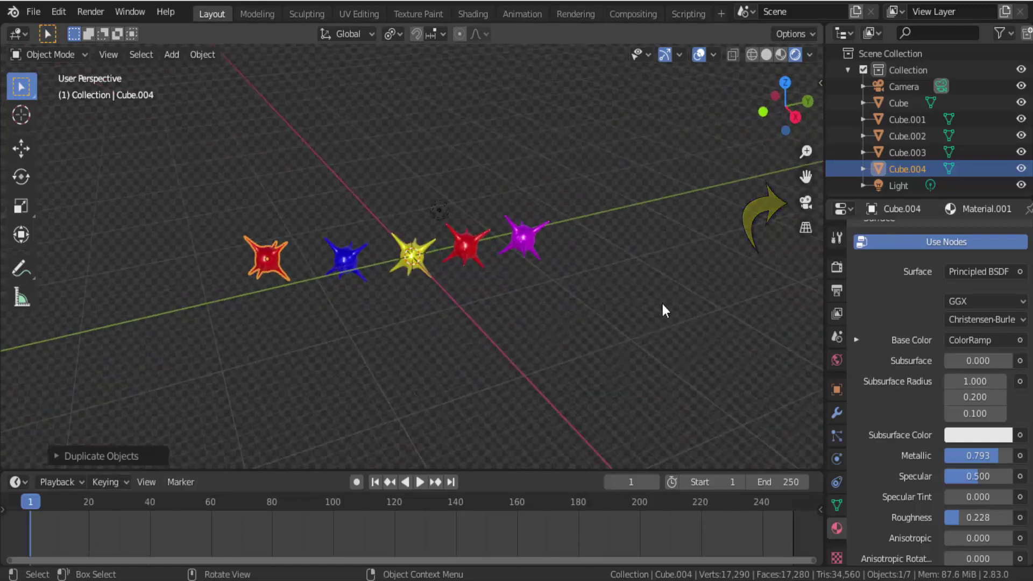
pyautogui.hotkey('ctrl', 'z')
pyautogui.hotkey('ctrl', 'z')
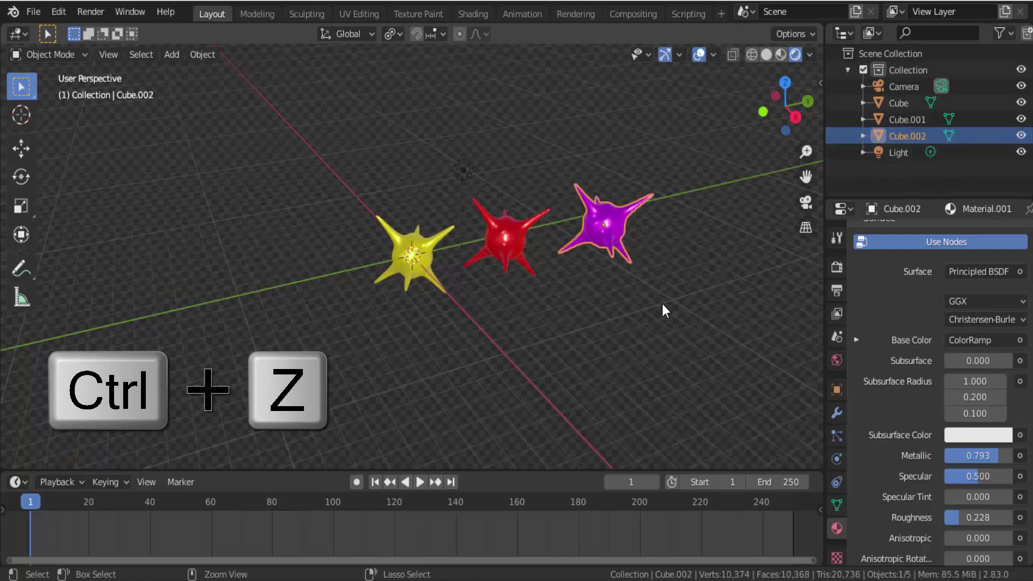
pyautogui.hotkey('ctrl', 'z')
pyautogui.hotkey('ctrl', 'z')
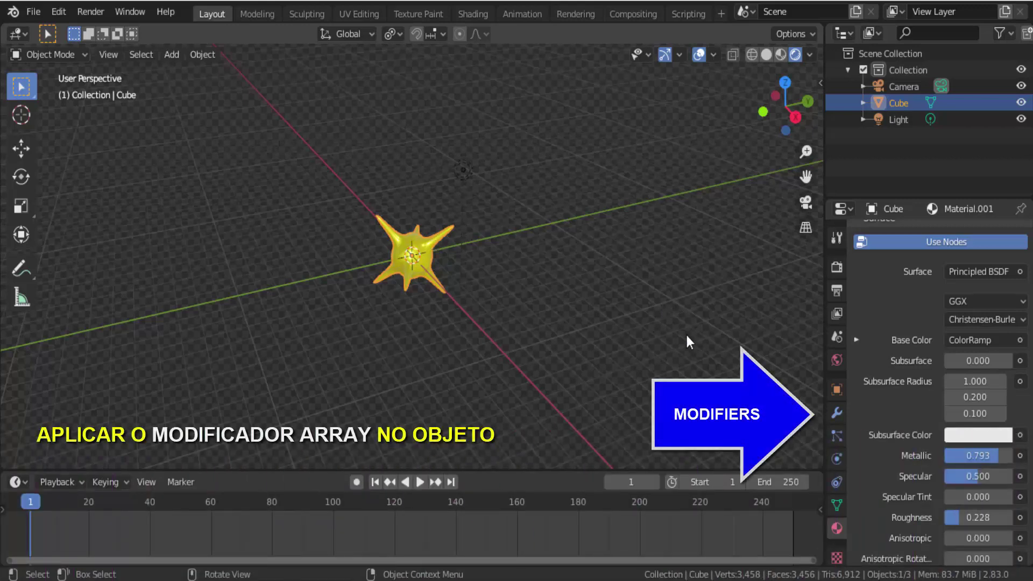
# Step: Add an Array modifier to the spiky cube in the Modifier Properties
pyautogui.click(836, 412)
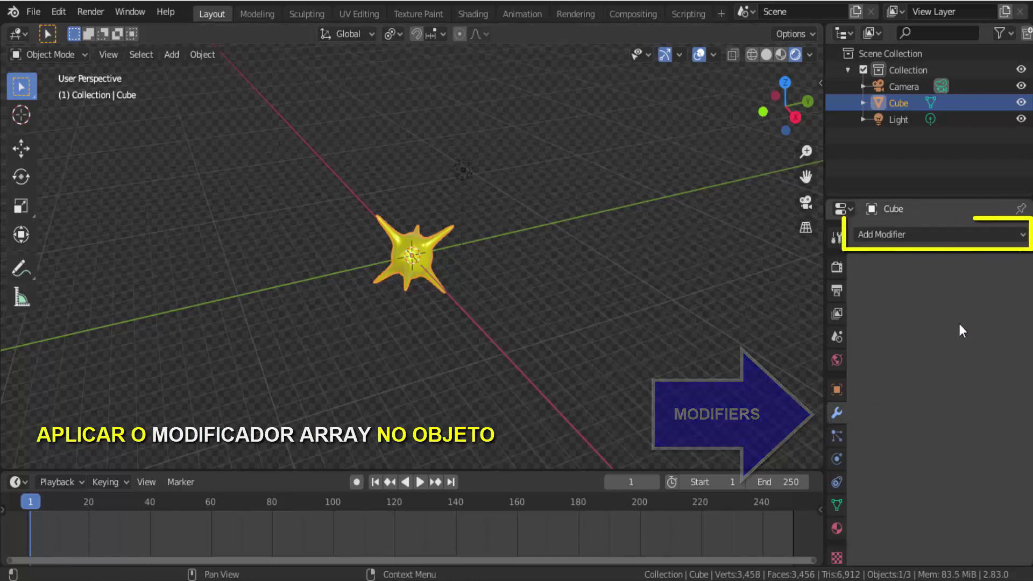
pyautogui.click(981, 240)
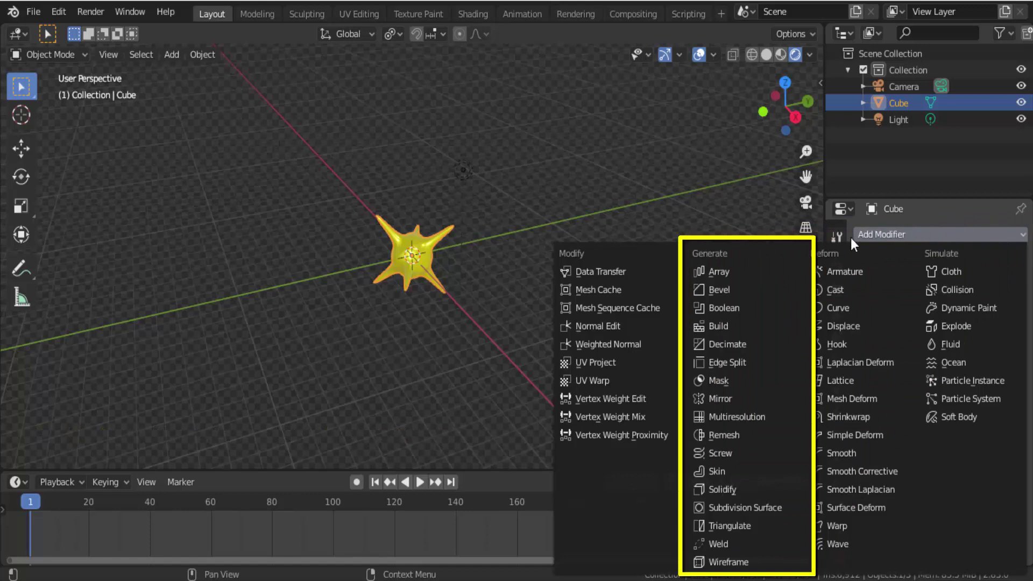
pyautogui.click(734, 274)
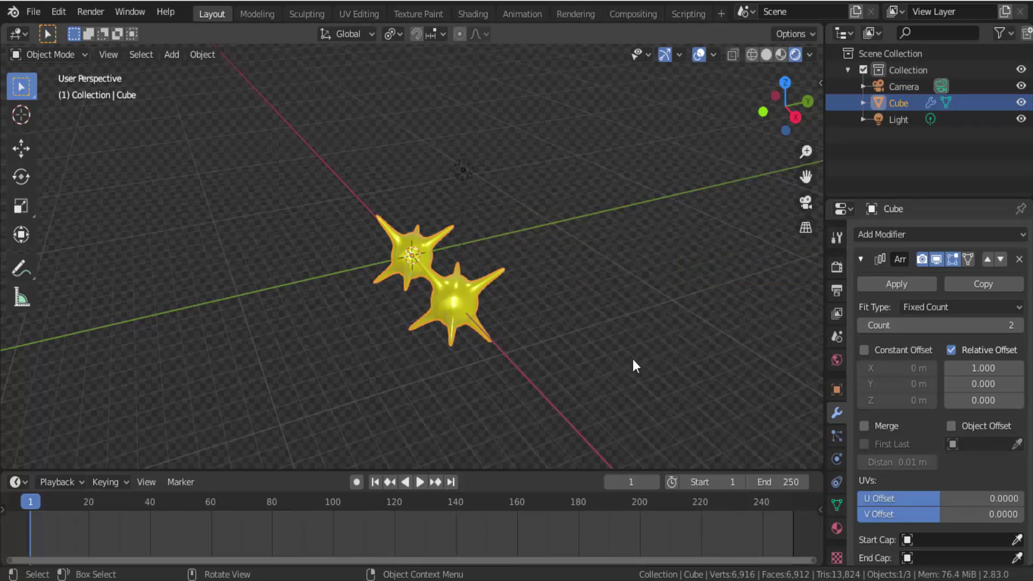
# Step: Raise the Array modifier count to 6
pyautogui.click(1020, 326)
pyautogui.moveTo(1020, 326); pyautogui.dragTo(951, 324)
pyautogui.press('s')
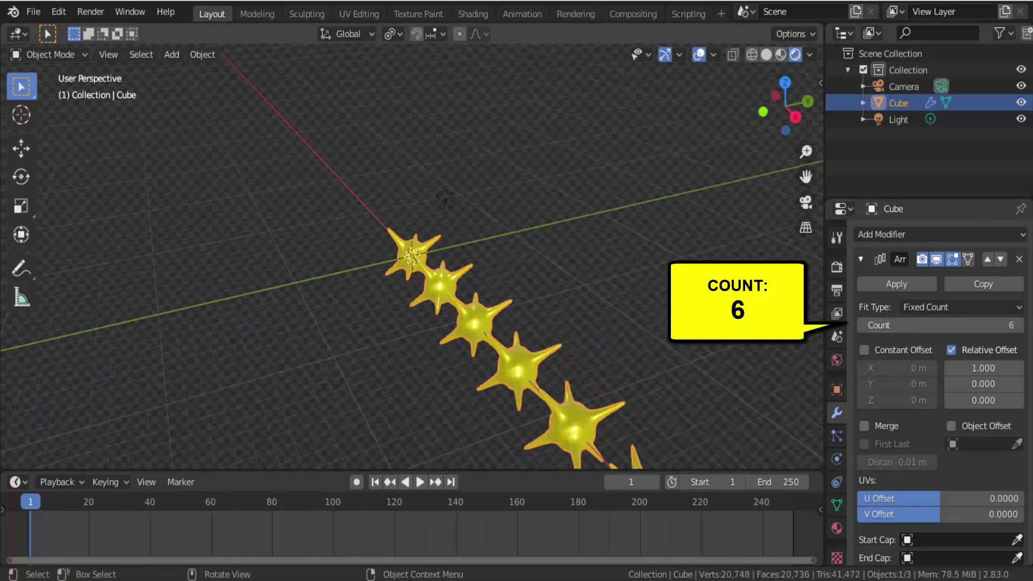
pyautogui.press('Return')
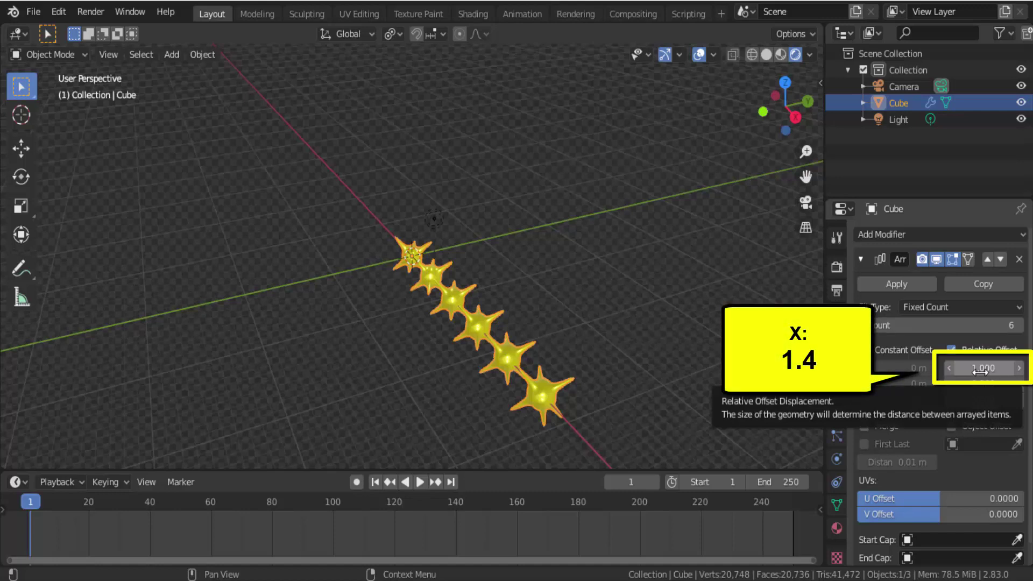
# Step: Set the Array relative X offset to 1.4 and apply the modifier
pyautogui.click(979, 369)
pyautogui.write('1.4')
pyautogui.press('Return')
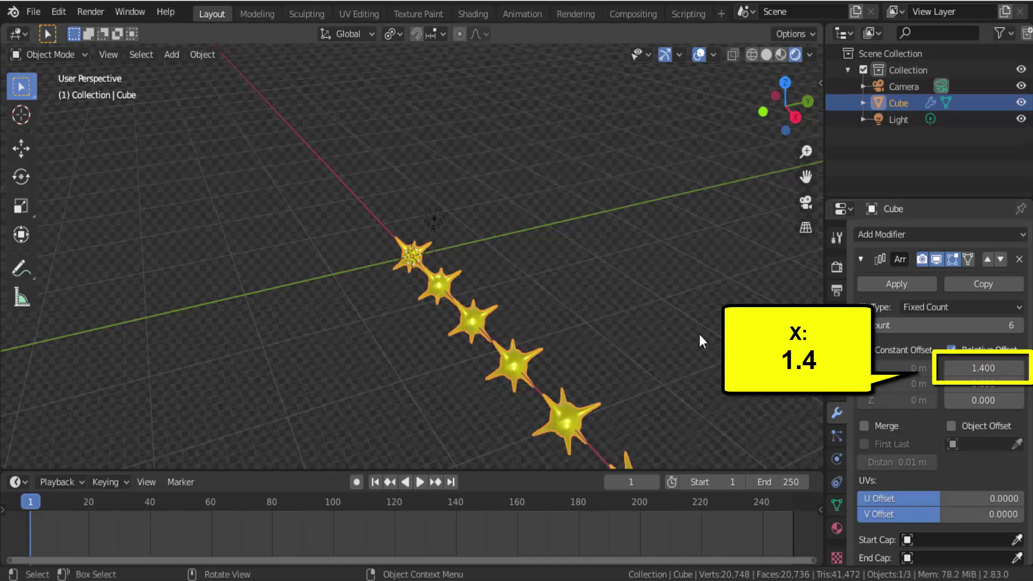
pyautogui.scroll(-2, 681, 331)
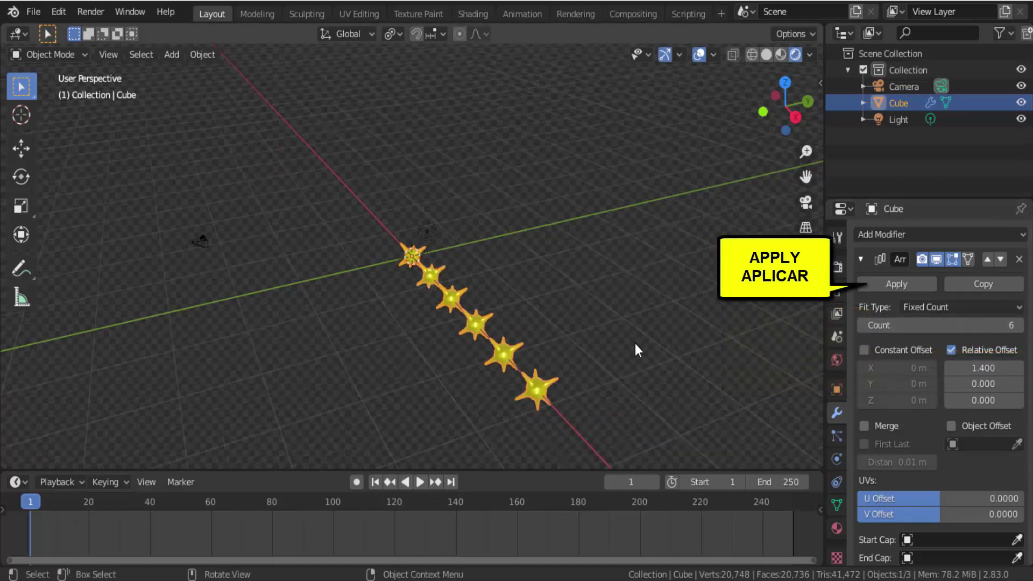
pyautogui.click(890, 287)
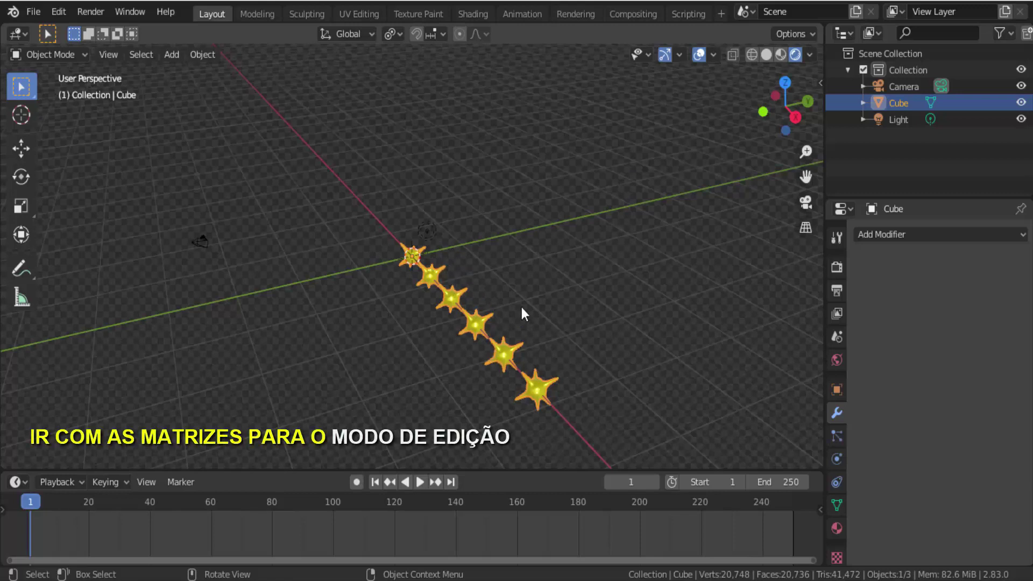
# Step: In Edit Mode, select the whole star-row mesh and separate it by loose parts into six objects
pyautogui.click(56, 53)
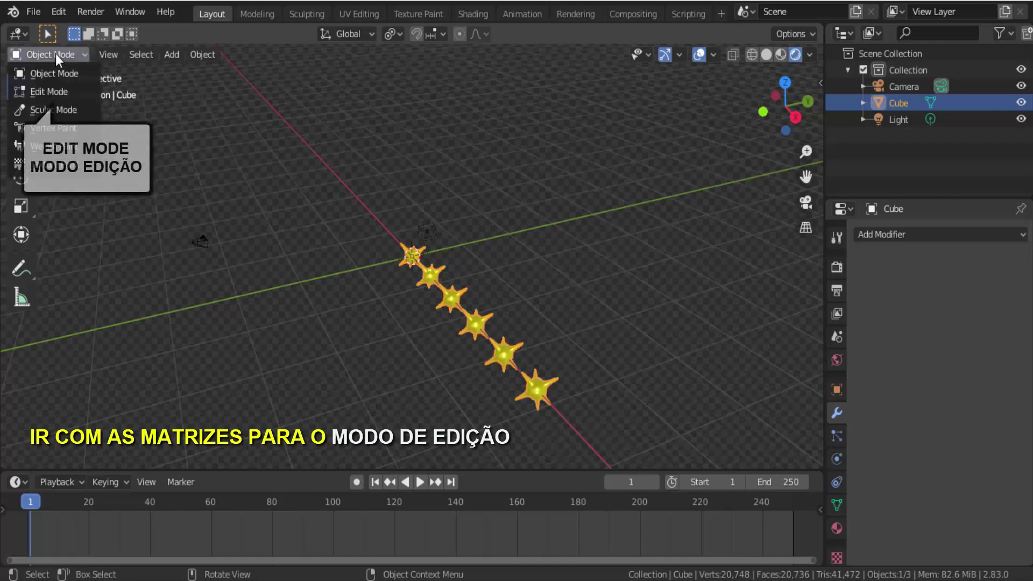
pyautogui.click(53, 93)
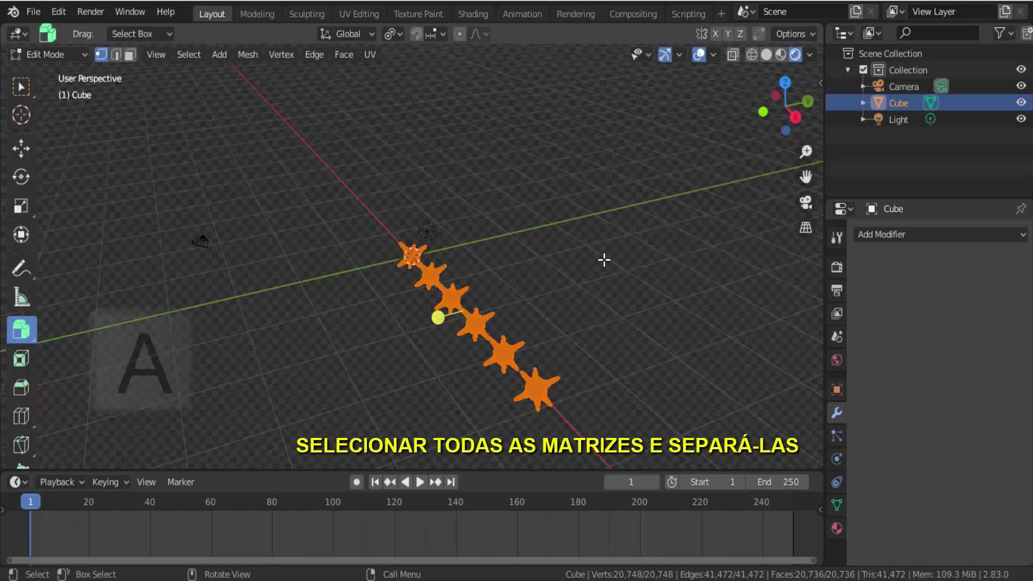
pyautogui.press('a')
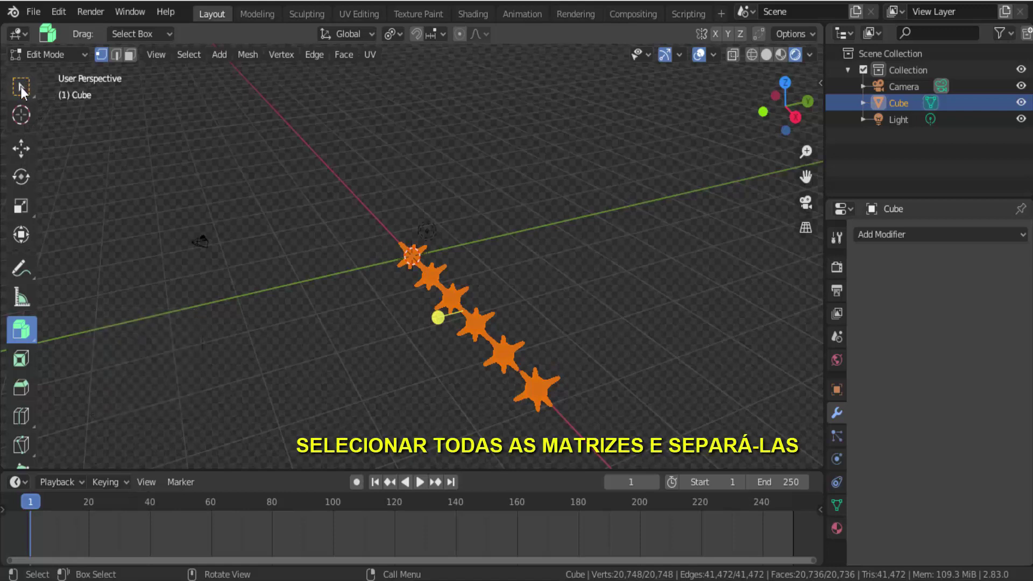
pyautogui.click(25, 90)
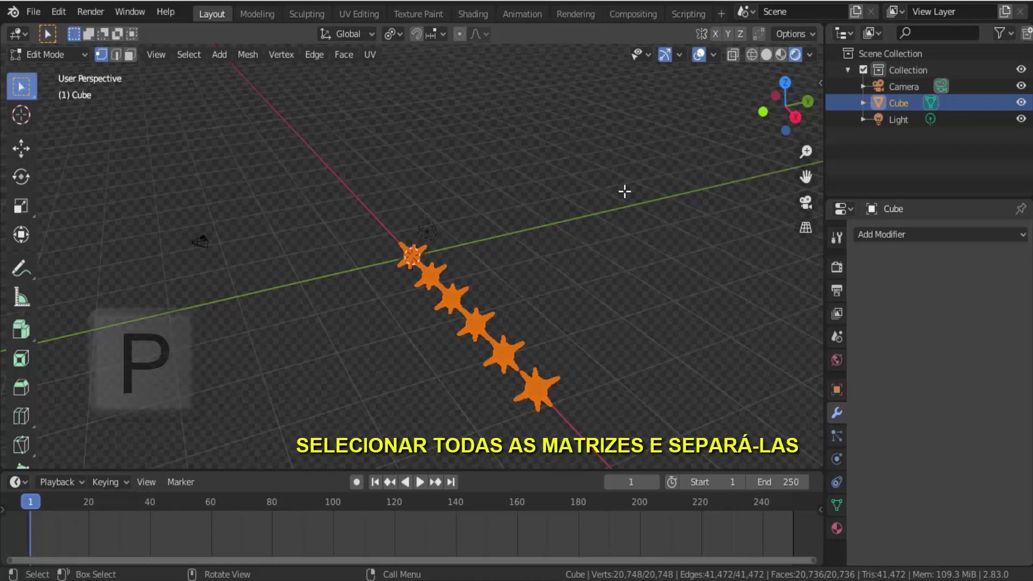
pyautogui.press('p')
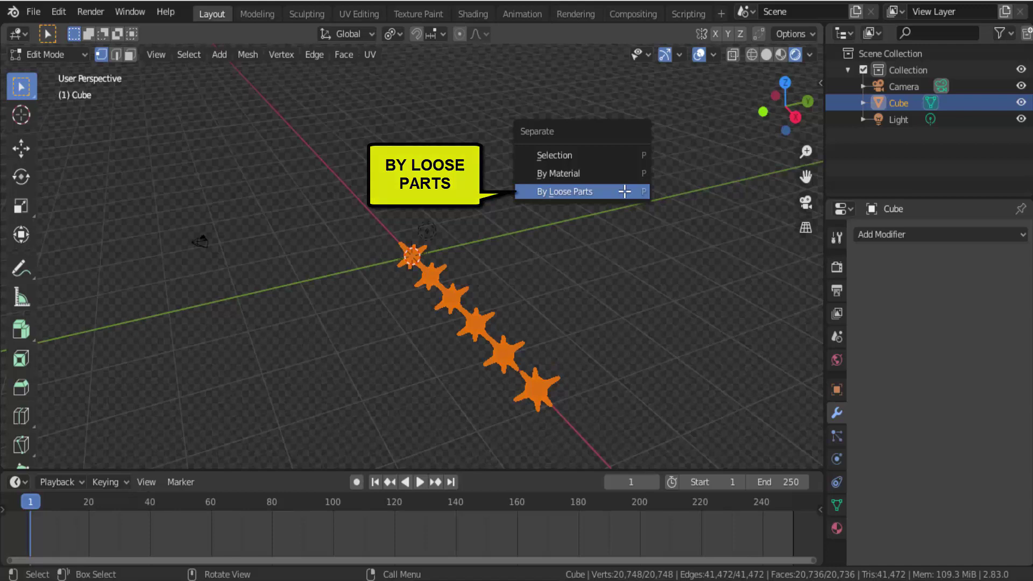
pyautogui.click(624, 192)
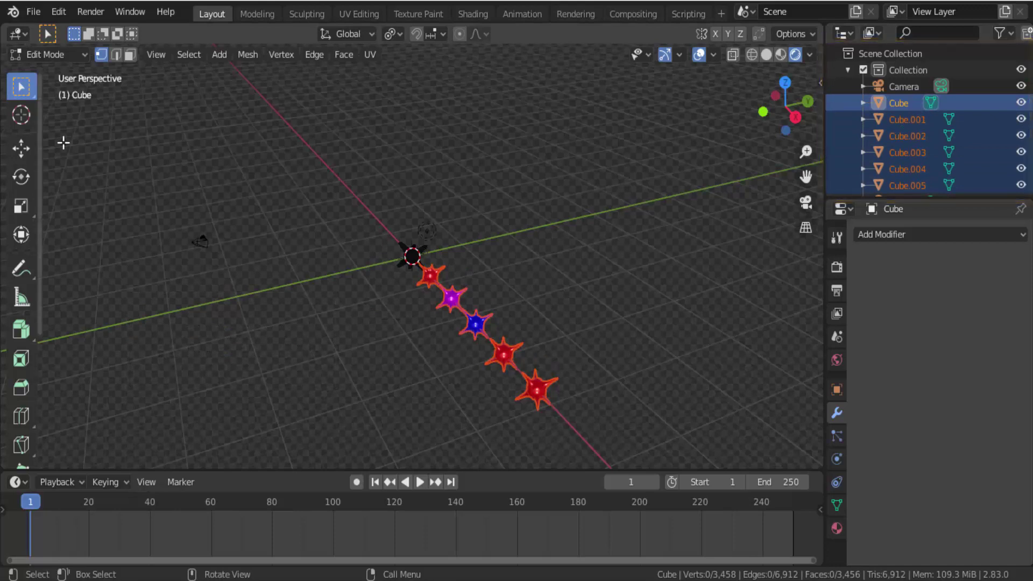
# Step: Return to Object Mode and orbit to a front view of the six separated stars
pyautogui.click(56, 57)
pyautogui.click(56, 73)
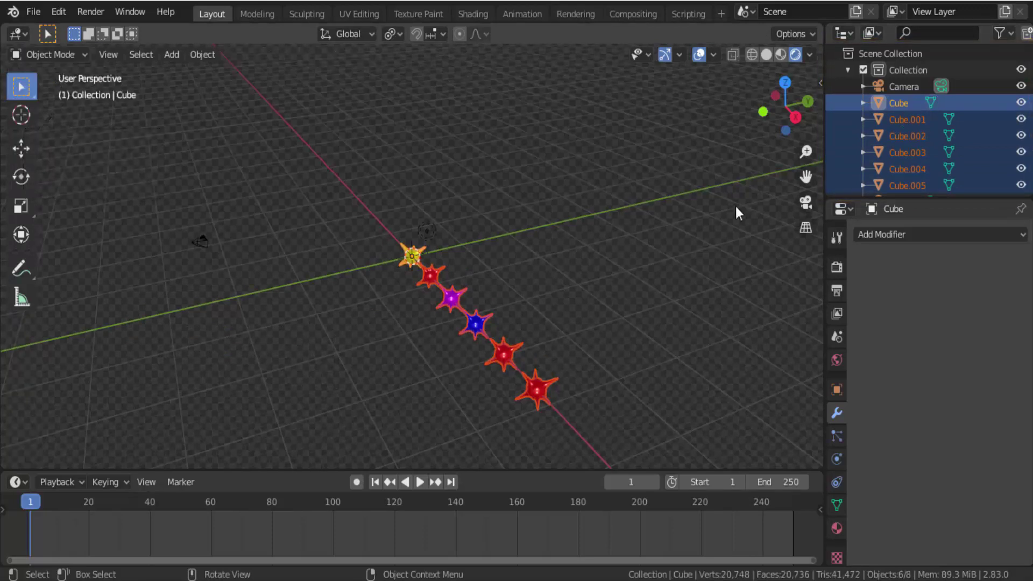
pyautogui.moveTo(777, 104)
pyautogui.mouseDown()
pyautogui.moveTo(796, 108)
pyautogui.moveTo(630, 186)
pyautogui.mouseUp()
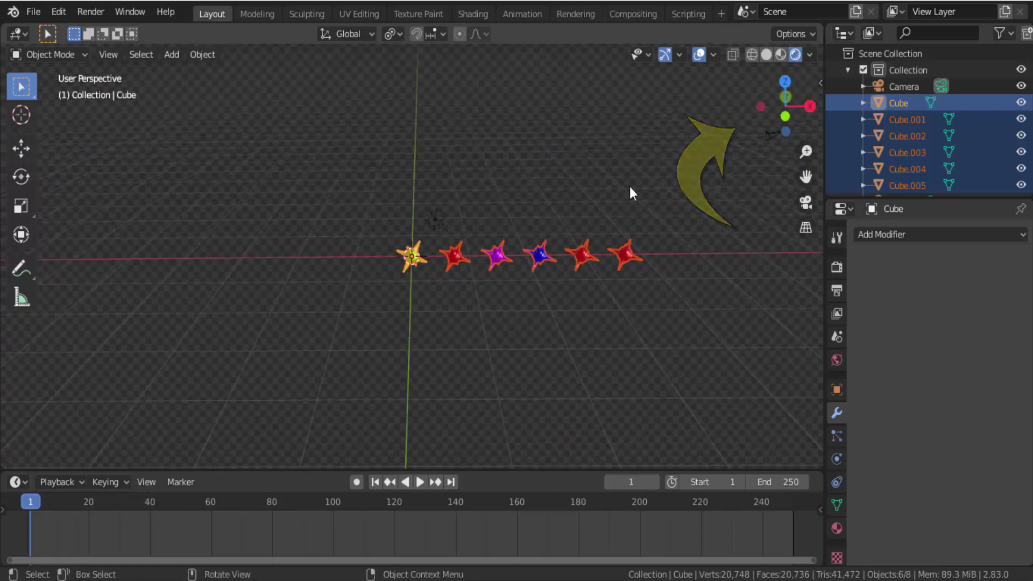
pyautogui.scroll(3, 629, 186)
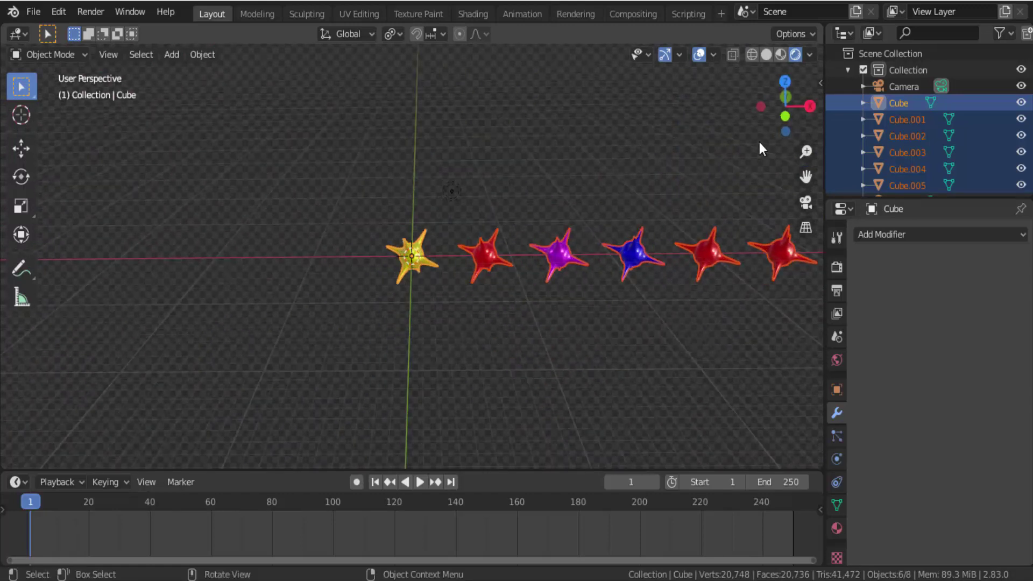
pyautogui.scroll(-3, 759, 142)
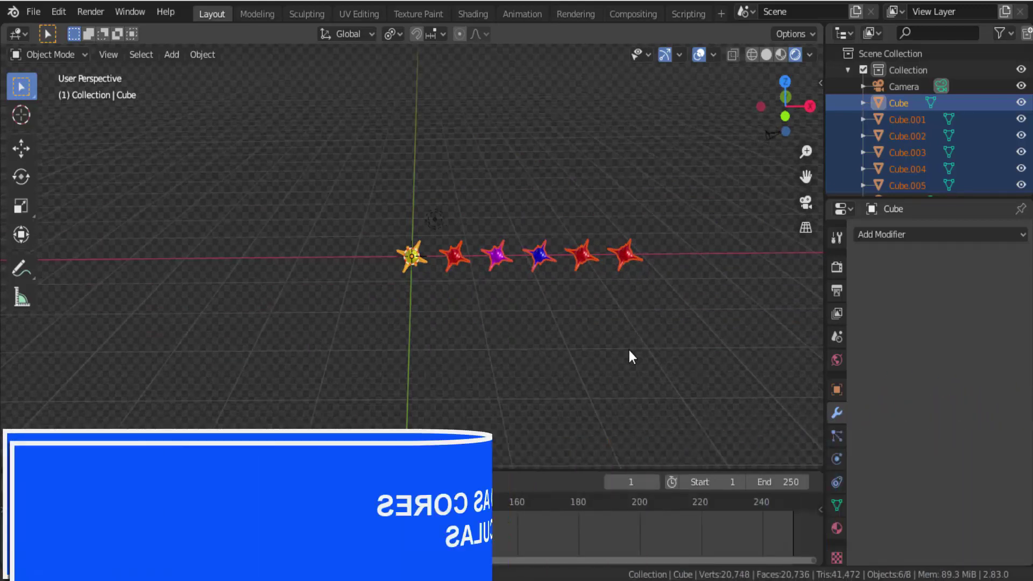
# Step: Undo four times back to one star without the Array modifier, then orbit around it
pyautogui.hotkey('ctrl', 'z')
pyautogui.hotkey('ctrl', 'z')
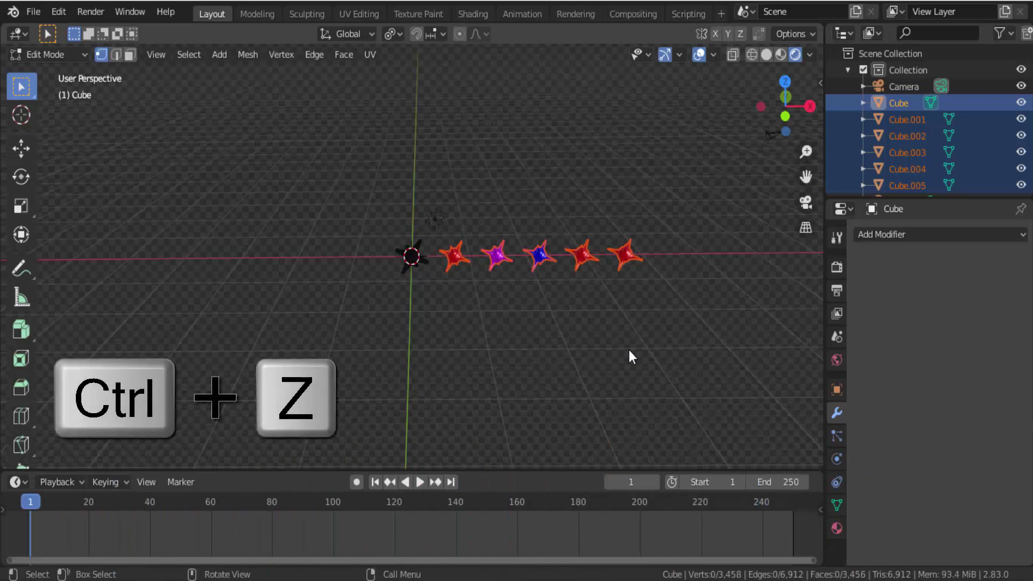
pyautogui.hotkey('ctrl', 'z')
pyautogui.hotkey('ctrl', 'z')
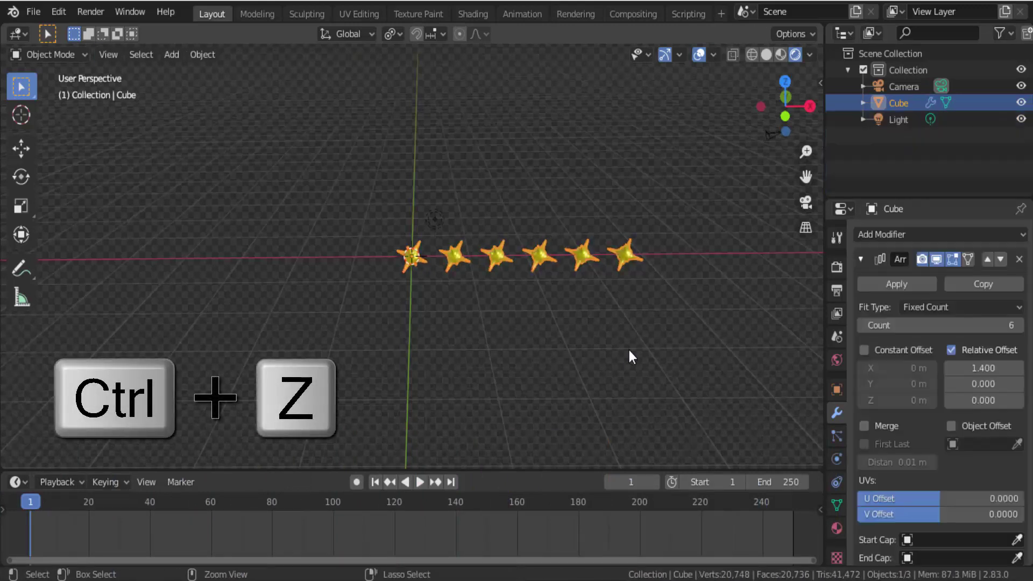
pyautogui.hotkey('ctrl', 'z')
pyautogui.hotkey('ctrl', 'z')
pyautogui.hotkey('ctrl', 'z')
pyautogui.hotkey('ctrl', 'z')
pyautogui.hotkey('ctrl', 'z')
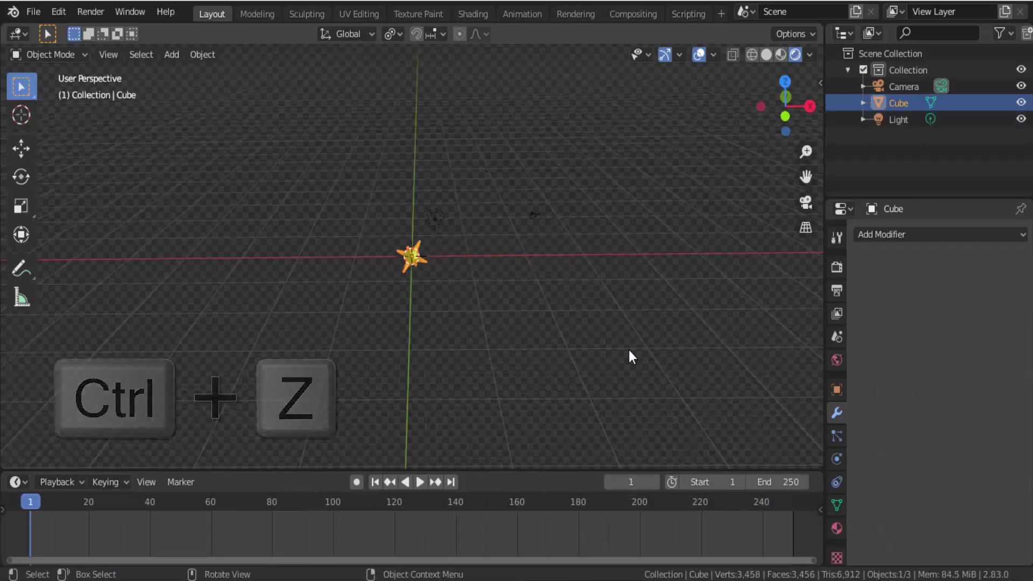
pyautogui.hotkey('ctrl', 'z')
pyautogui.hotkey('ctrl', 'z')
pyautogui.hotkey('ctrl', 'z')
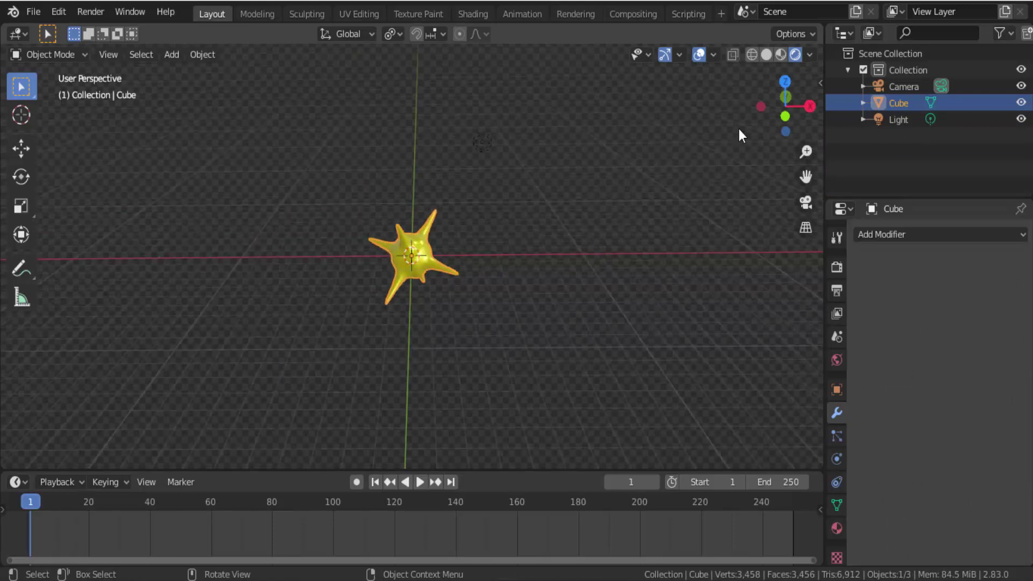
pyautogui.moveTo(769, 113); pyautogui.dragTo(542, 171)
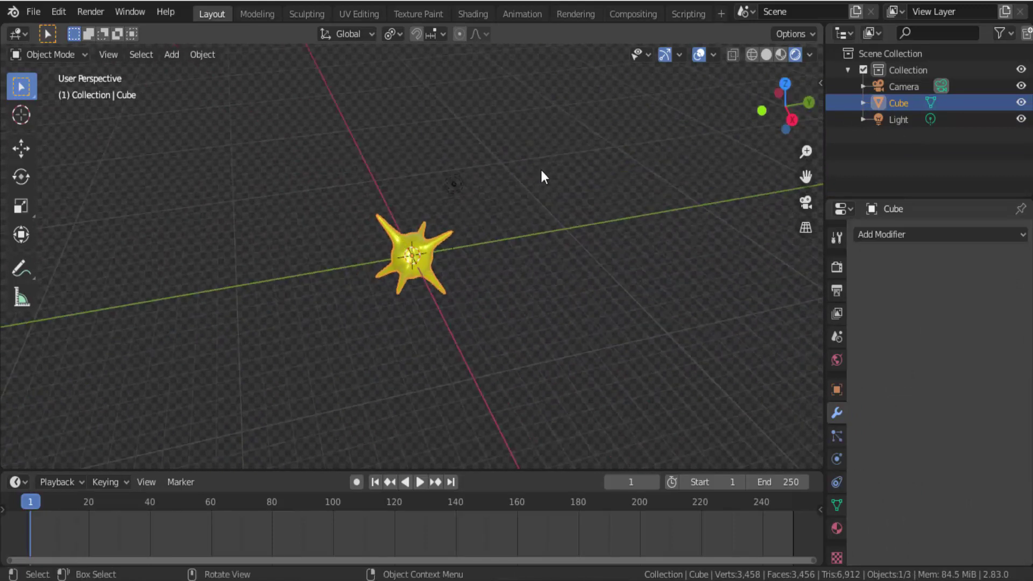
# Step: Undo once more, then move the spiky star about 33 m out along the Y axis
pyautogui.hotkey('ctrl', 'z')
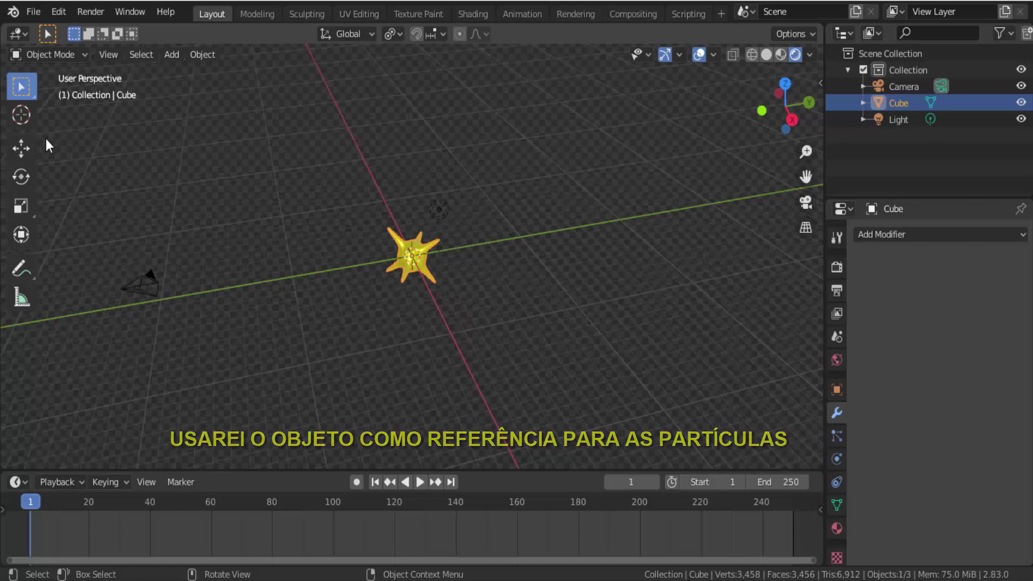
pyautogui.click(22, 148)
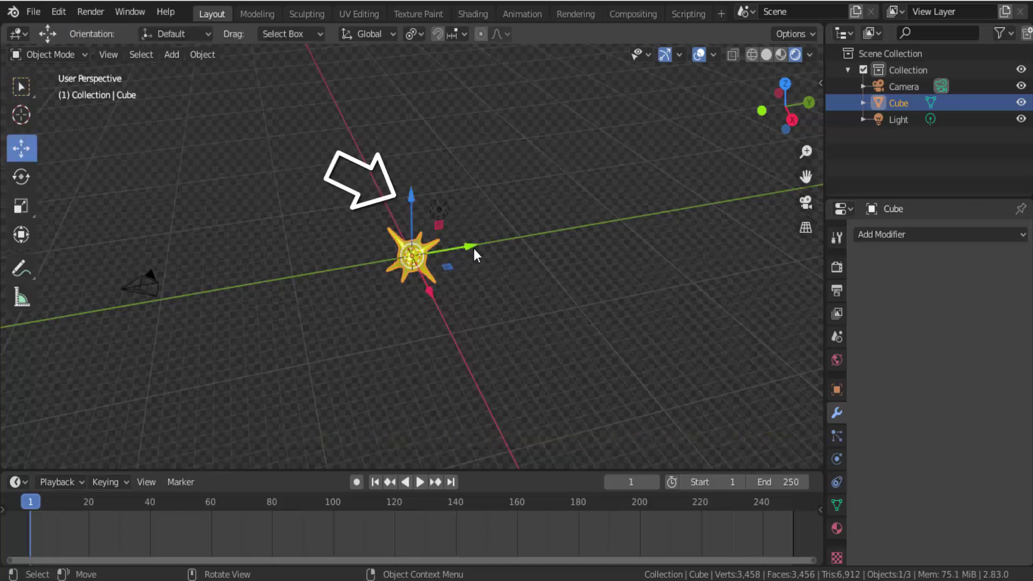
pyautogui.moveTo(473, 248); pyautogui.dragTo(809, 218)
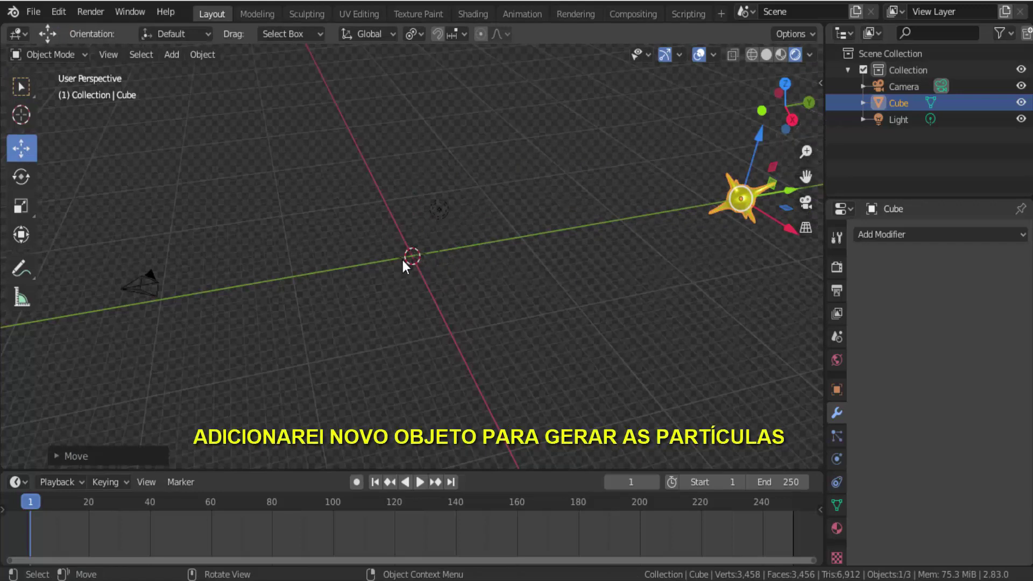
pyautogui.scroll(-2, 501, 262)
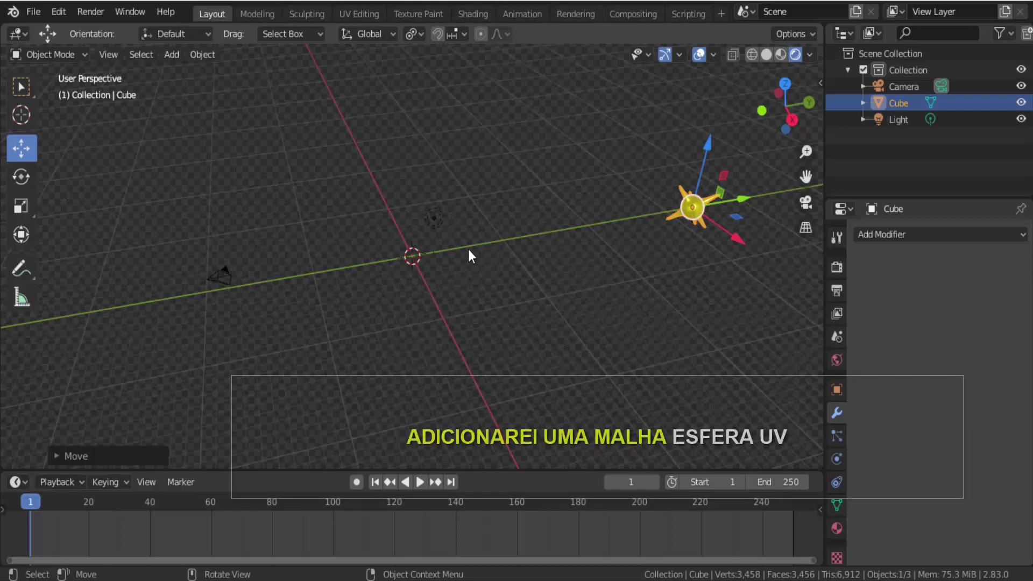
# Step: Add a UV Sphere at the origin and scale it up about 5.5 times
pyautogui.click(173, 55)
pyautogui.moveTo(201, 73)
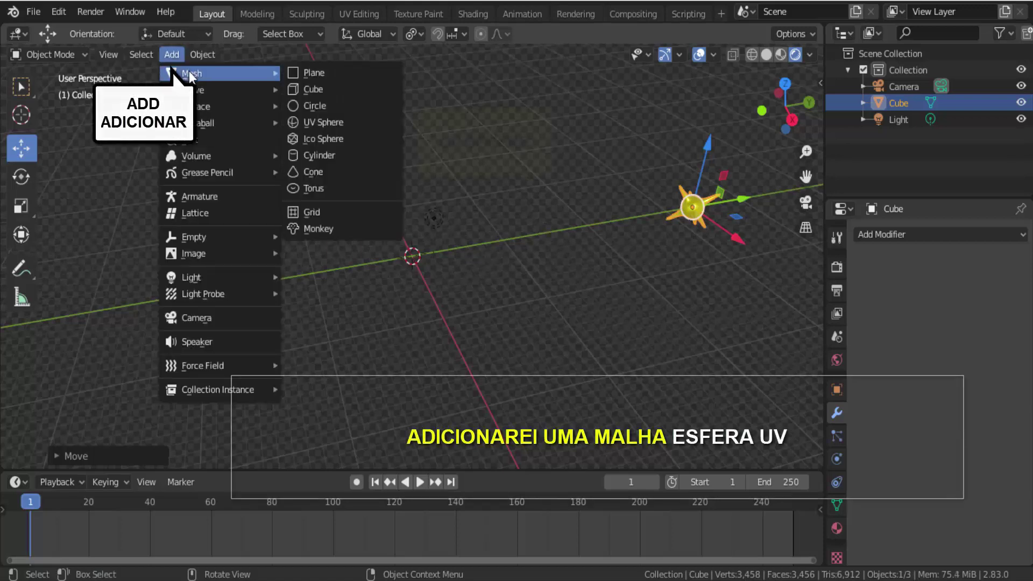
pyautogui.click(338, 127)
pyautogui.press('s')
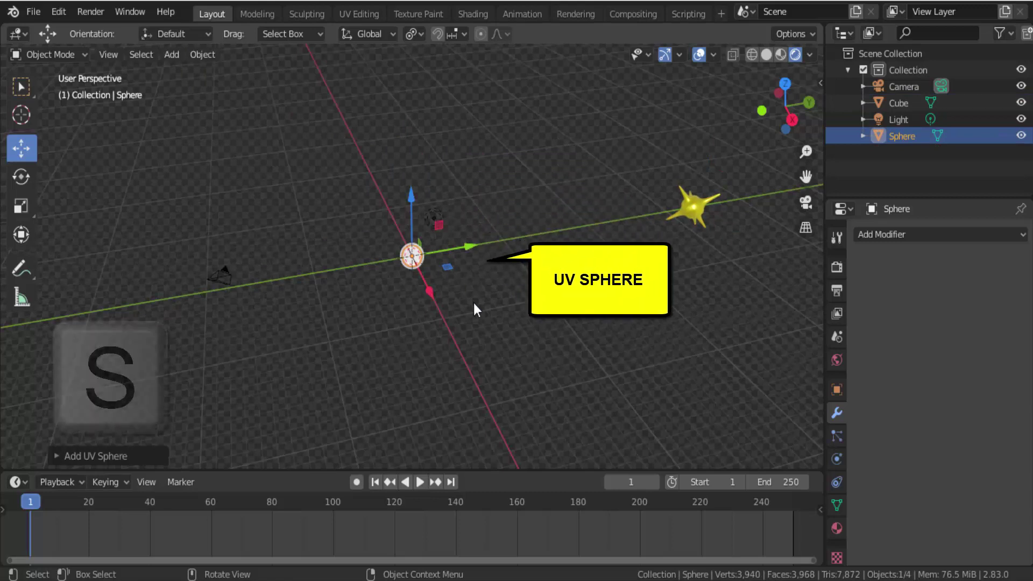
pyautogui.moveTo(474, 302); pyautogui.dragTo(737, 97)
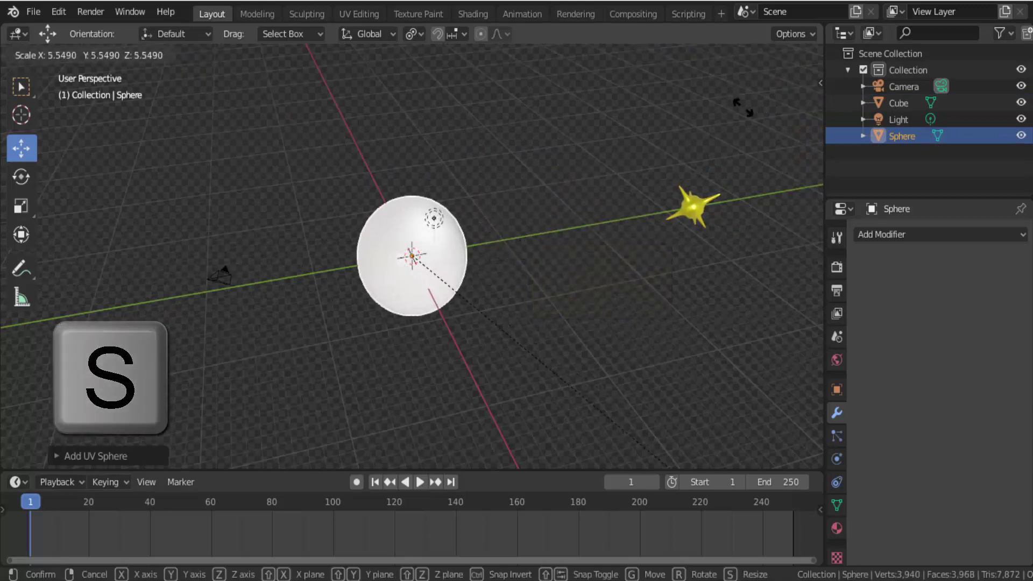
pyautogui.click(737, 101)
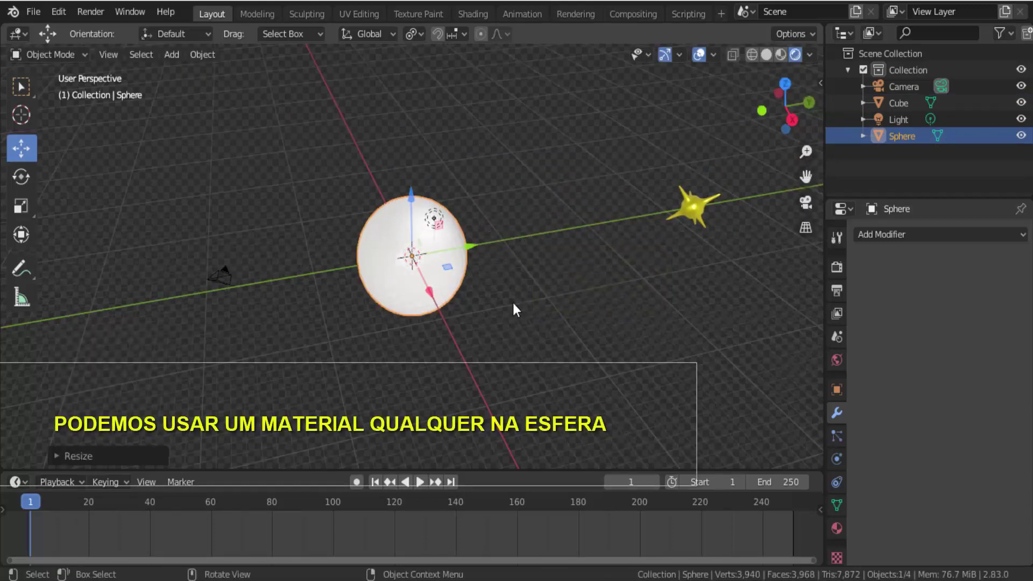
# Step: Give the sphere a new material with a black Base Color and shade it smooth
pyautogui.click(836, 529)
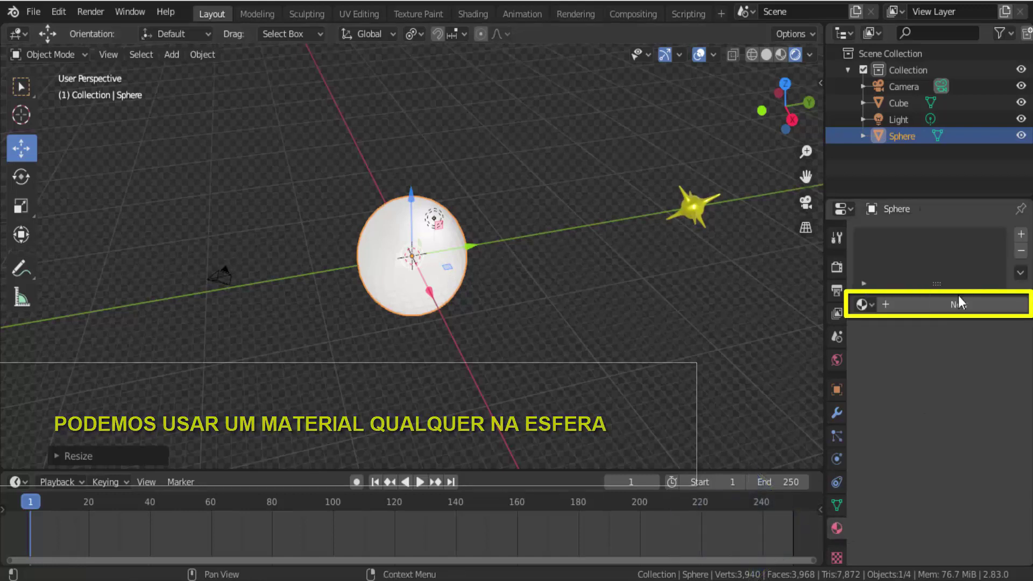
pyautogui.click(960, 305)
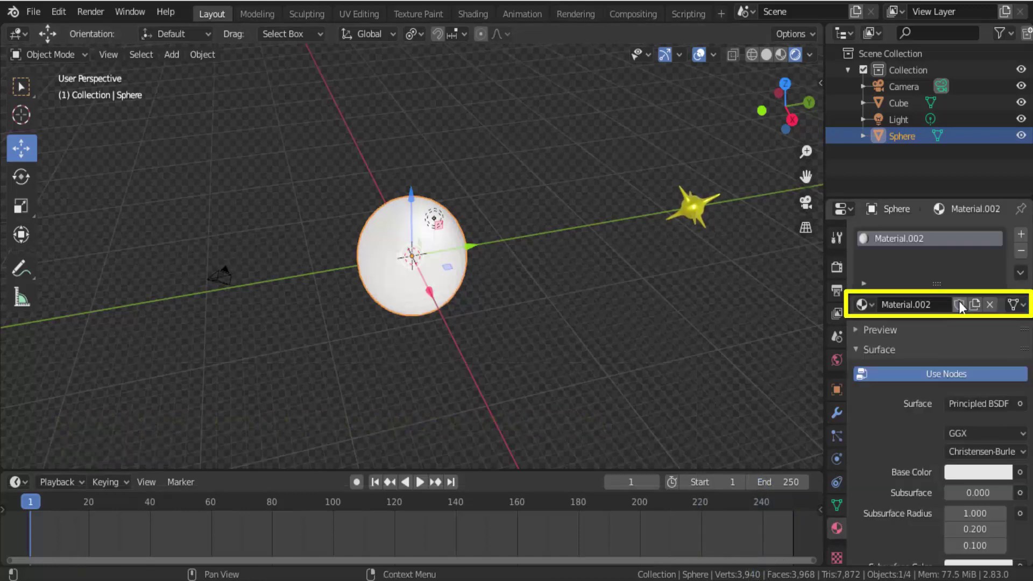
pyautogui.click(980, 474)
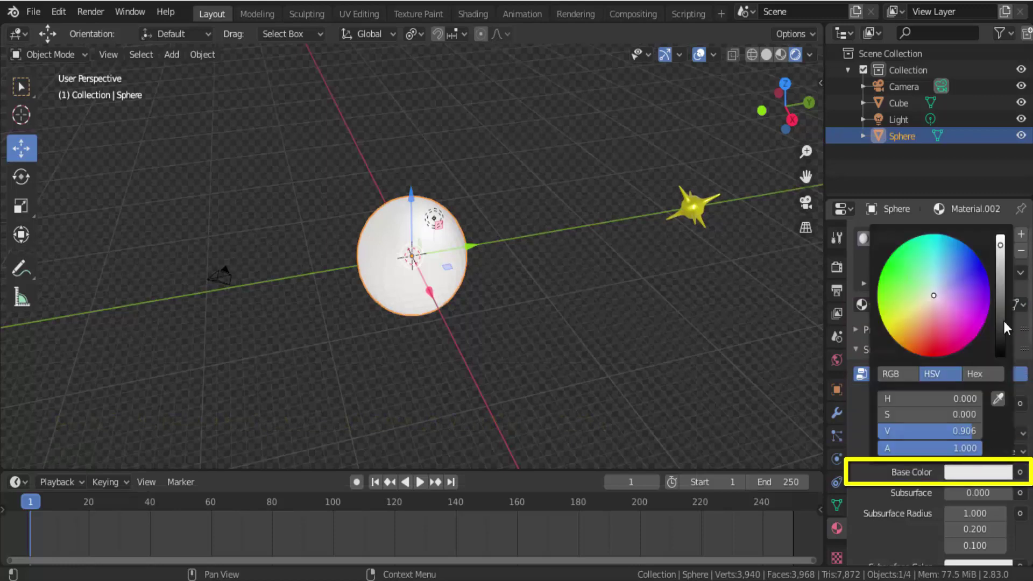
pyautogui.moveTo(1002, 252); pyautogui.dragTo(1000, 356)
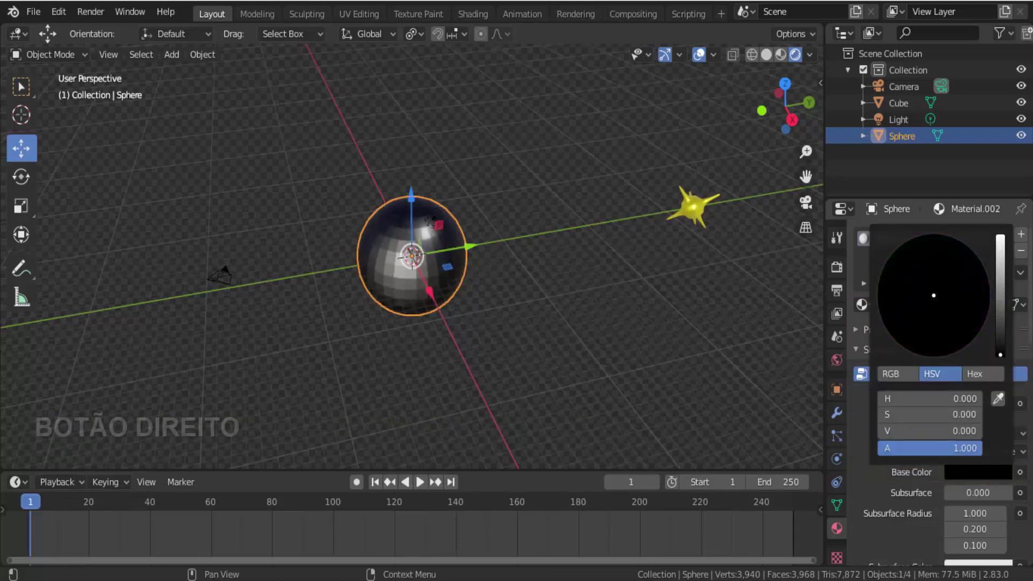
pyautogui.rightClick(384, 229)
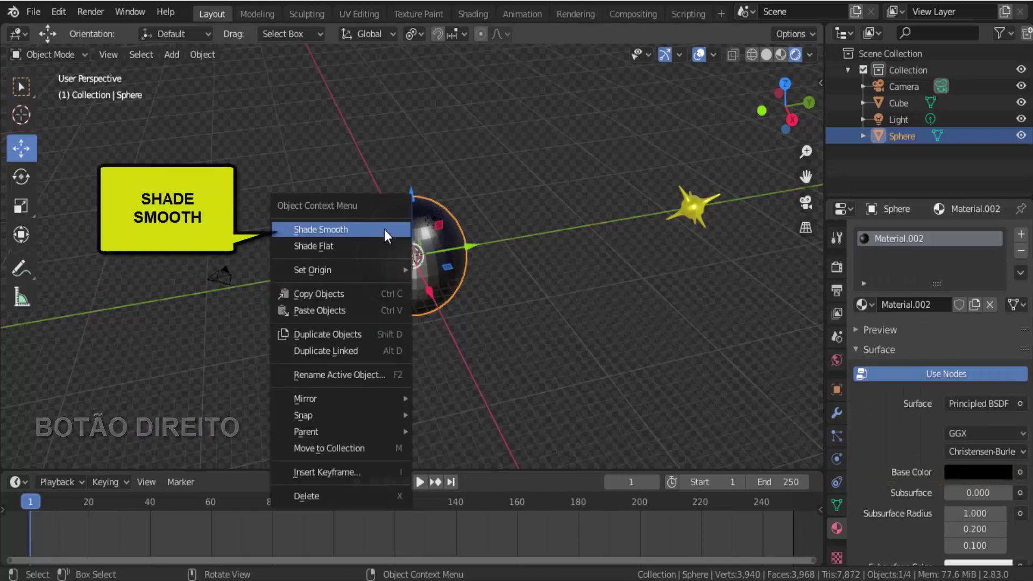
pyautogui.click(384, 229)
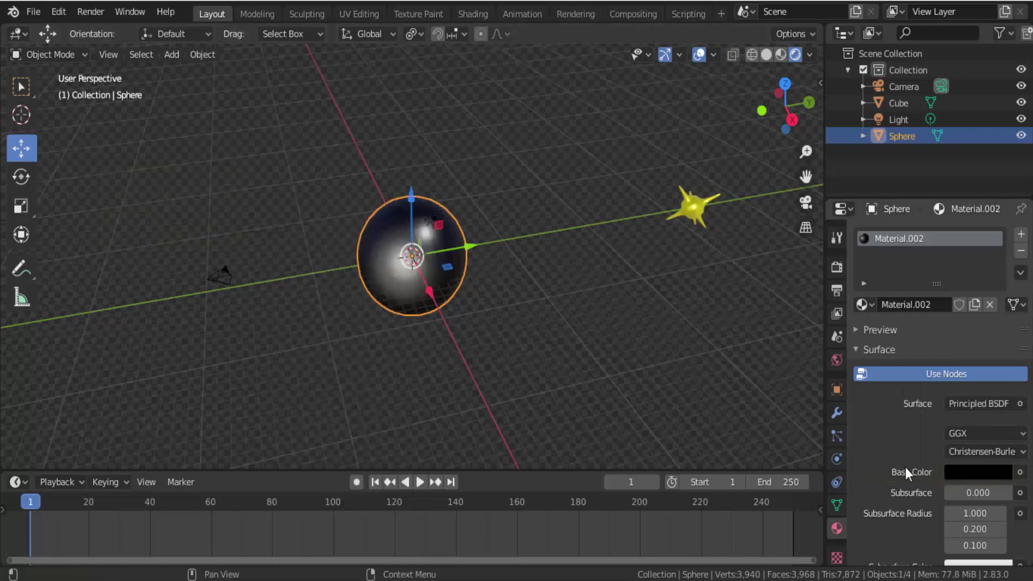
# Step: Set the sphere material's Roughness to 1.0 and Specular to 0.0, then reselect Cube and Sphere
pyautogui.scroll(-3, 904, 466)
pyautogui.scroll(-3, 904, 467)
pyautogui.scroll(-1, 905, 467)
pyautogui.moveTo(960, 491); pyautogui.dragTo(1011, 490)
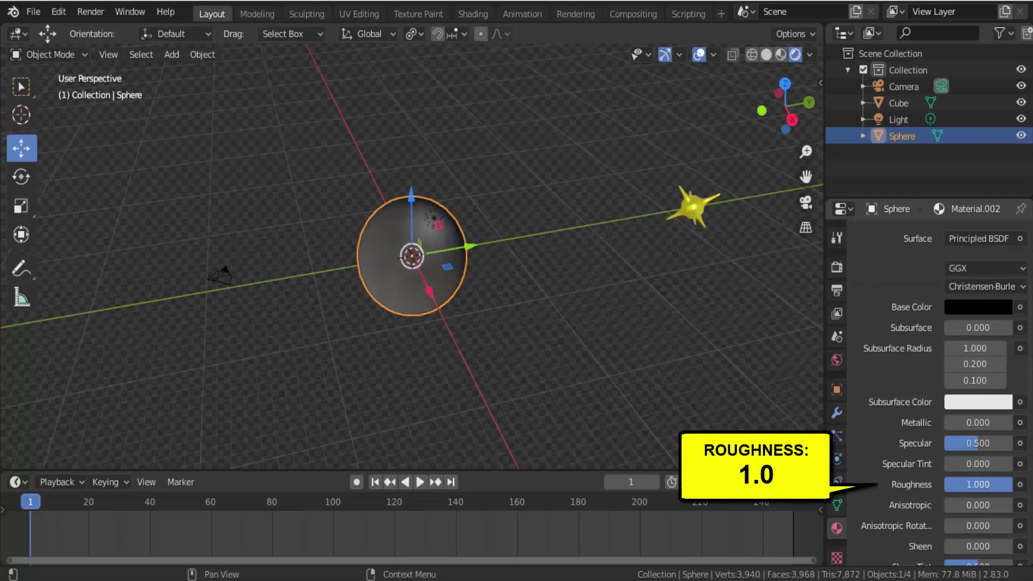
pyautogui.moveTo(977, 443); pyautogui.dragTo(946, 443)
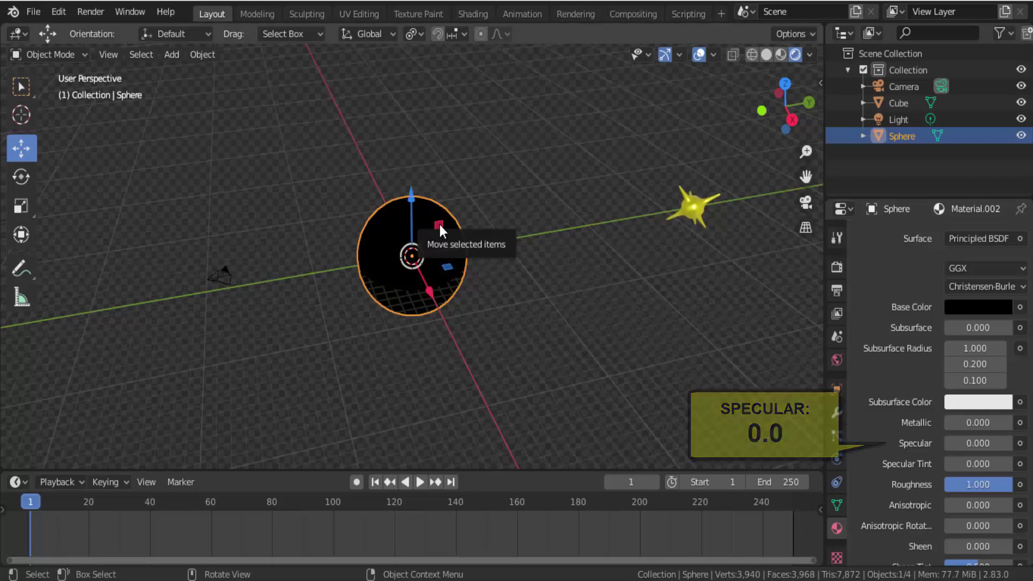
pyautogui.click(695, 215)
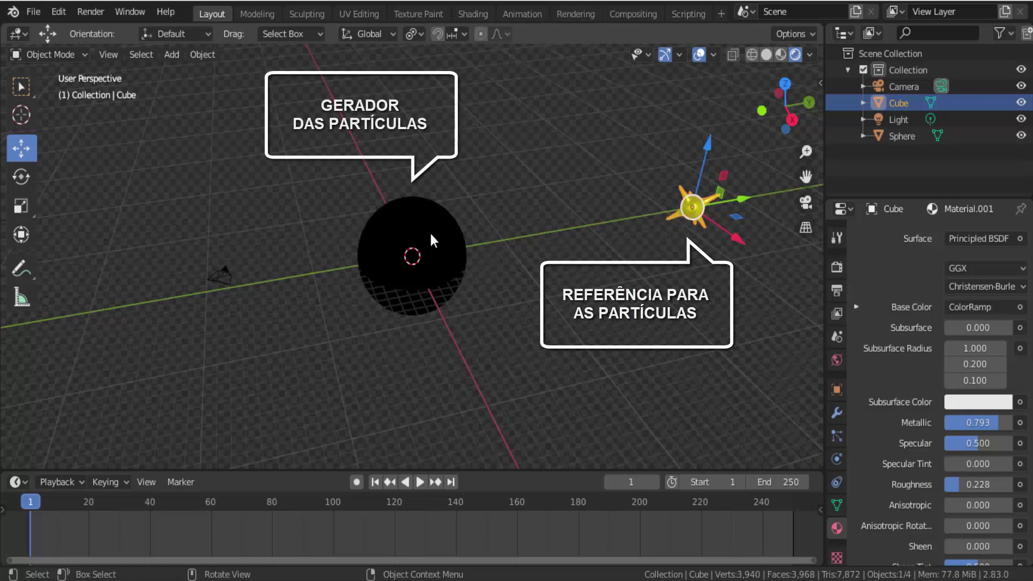
pyautogui.click(416, 216)
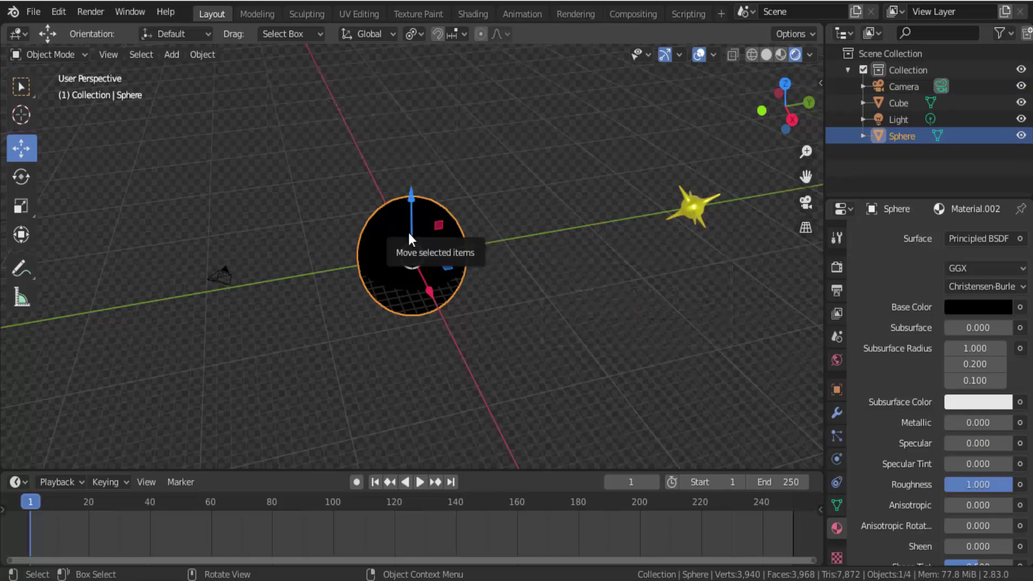
# Step: Add a particle system to the sphere with a Lifetime of 250
pyautogui.click(840, 437)
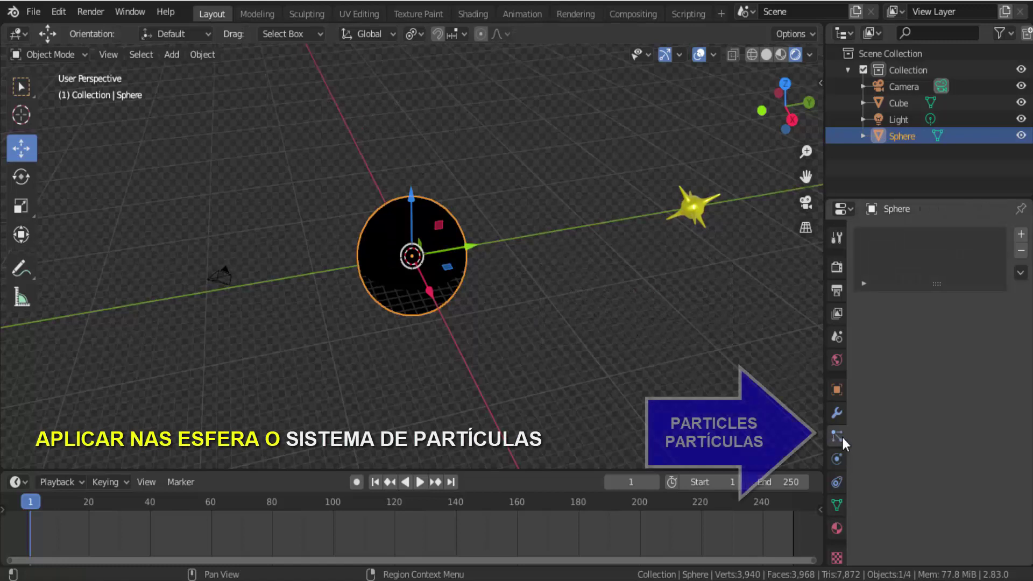
pyautogui.click(1020, 234)
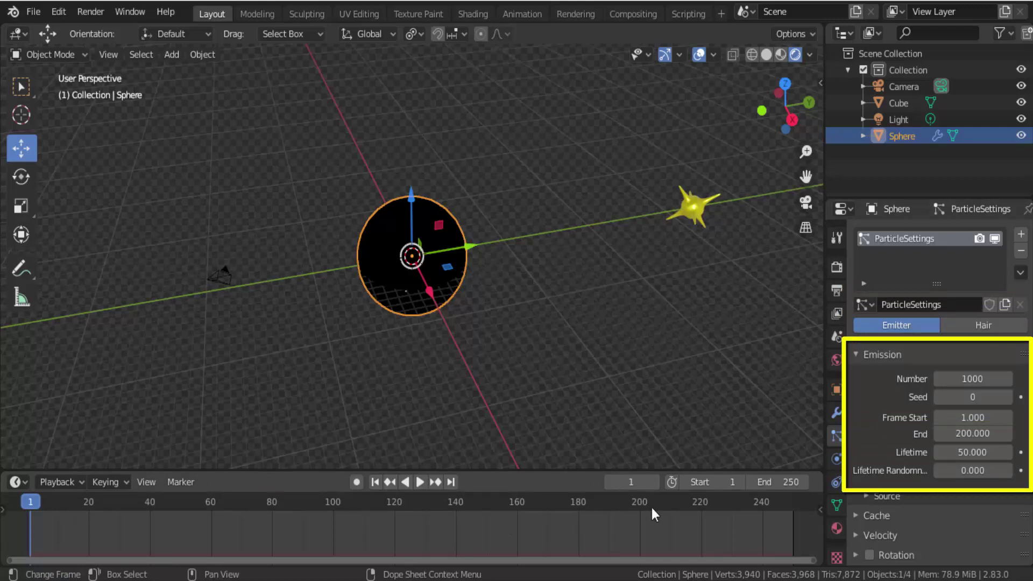
pyautogui.click(947, 453)
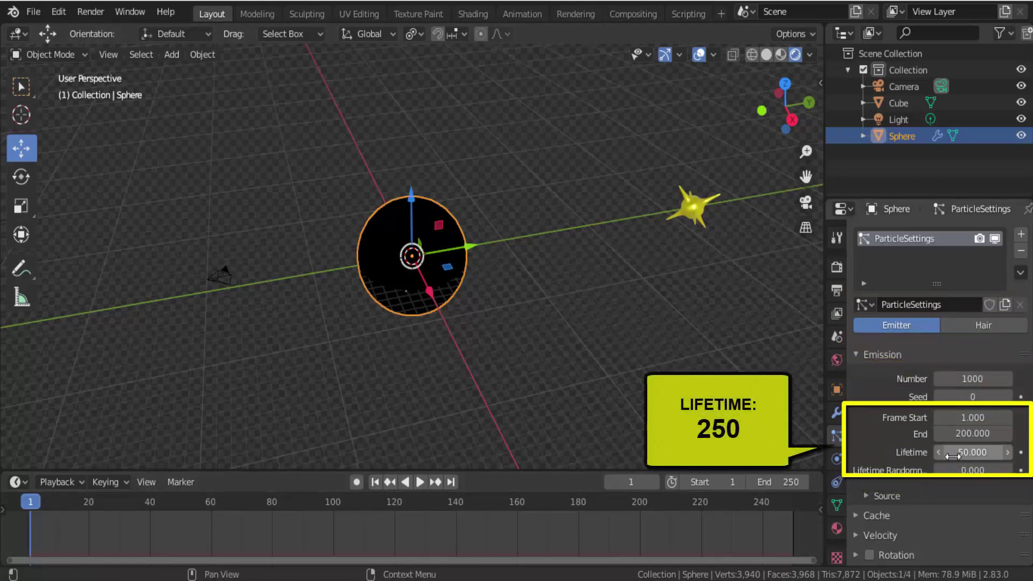
pyautogui.press('BackSpace')
pyautogui.press('BackSpace')
pyautogui.write('25')
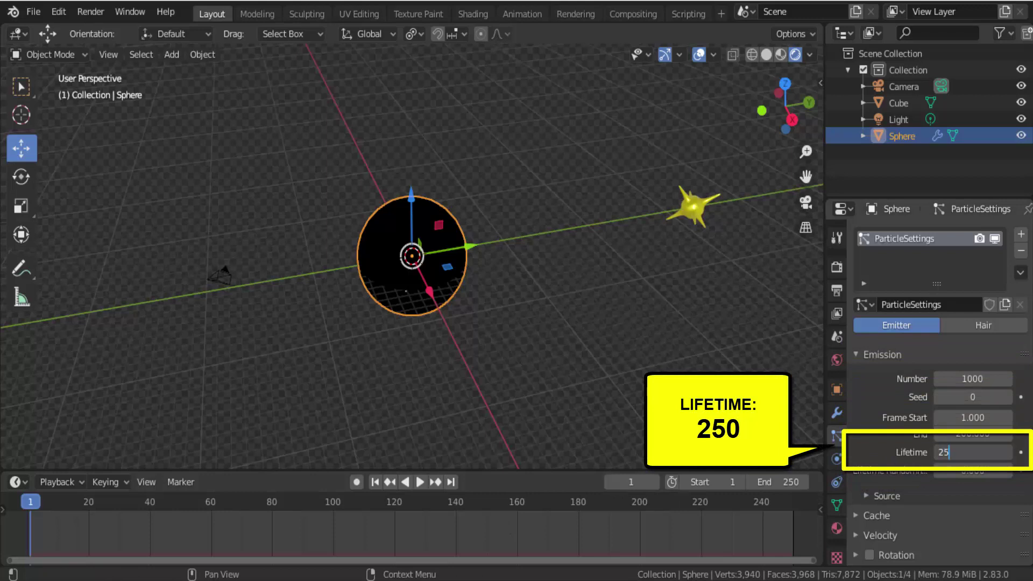
pyautogui.write('0.000')
pyautogui.press('Return')
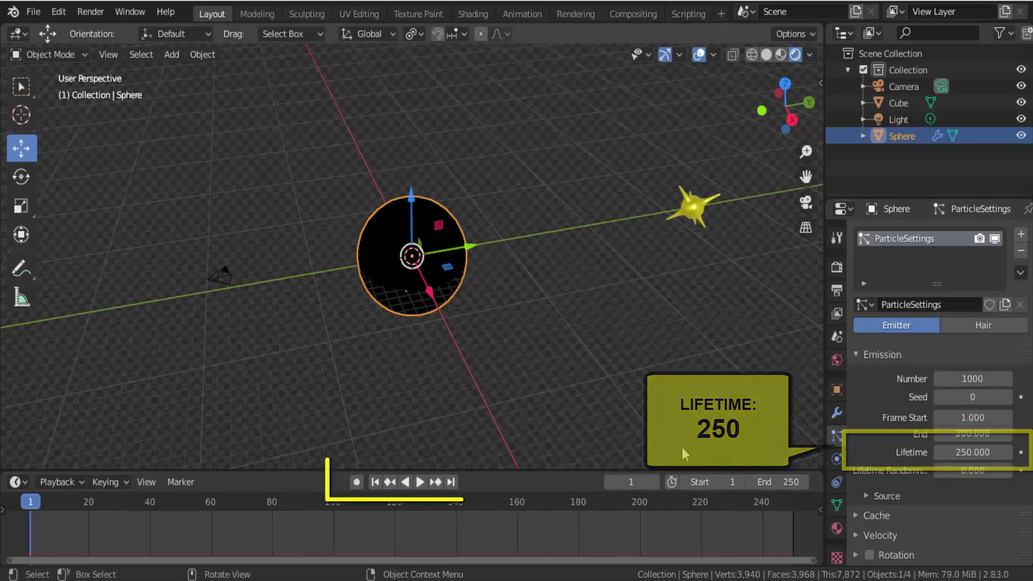
# Step: Play the animation to preview the falling particles, then stop playback
pyautogui.click(418, 484)
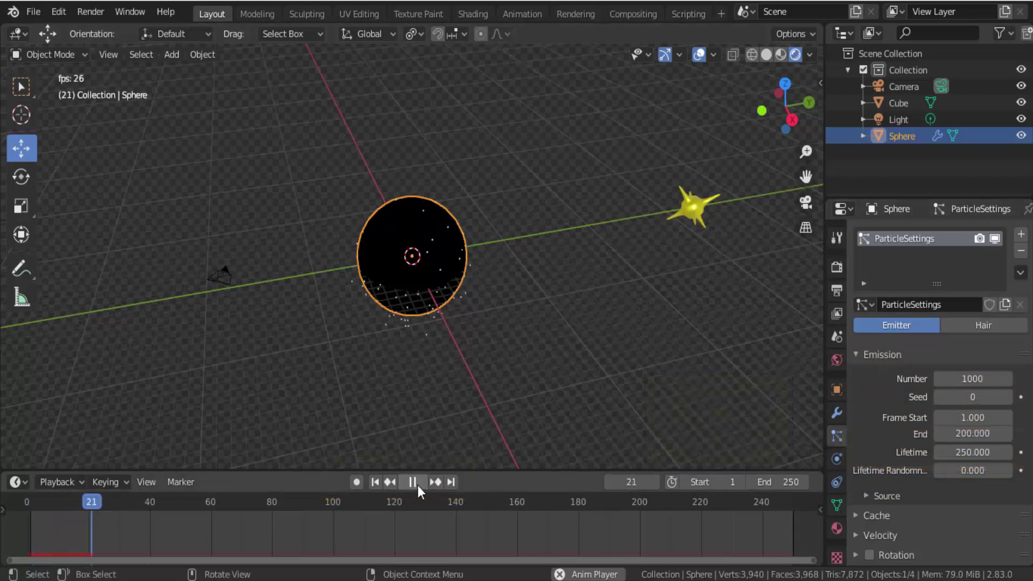
pyautogui.scroll(2, 450, 390)
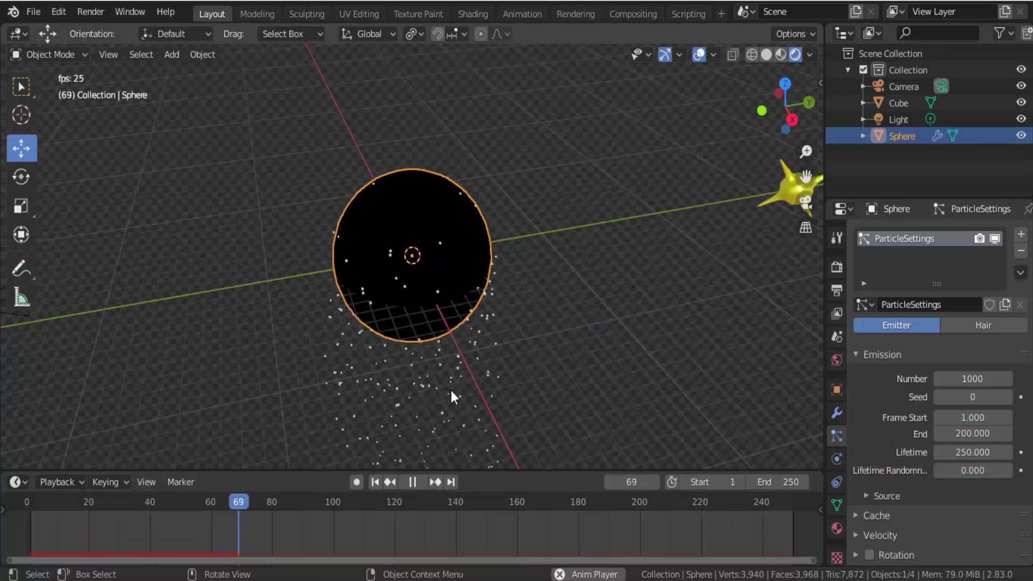
pyautogui.click(414, 483)
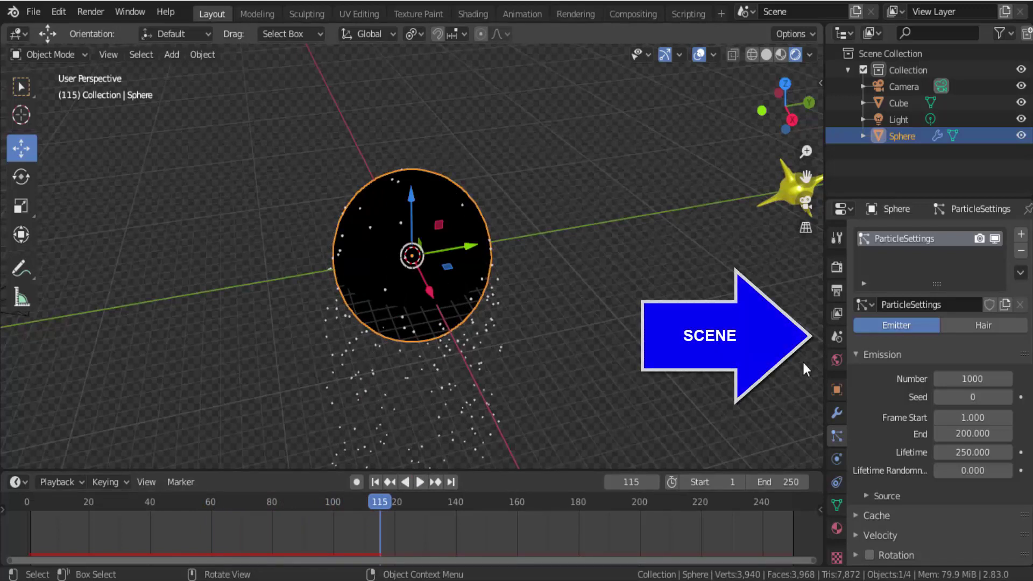
# Step: Turn off scene Gravity, replay to see particles spread outward, then return to frame 1
pyautogui.click(834, 340)
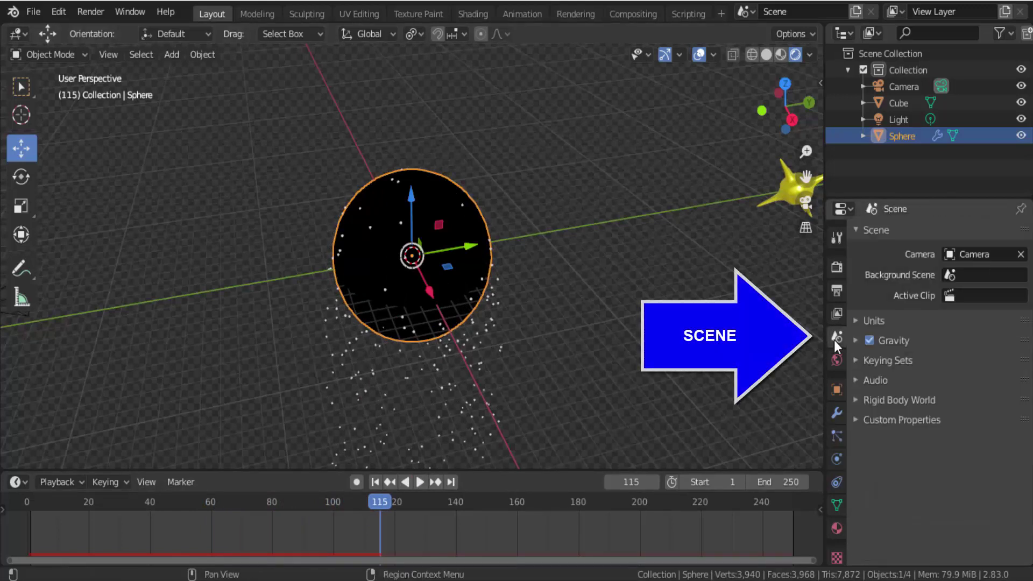
pyautogui.click(866, 341)
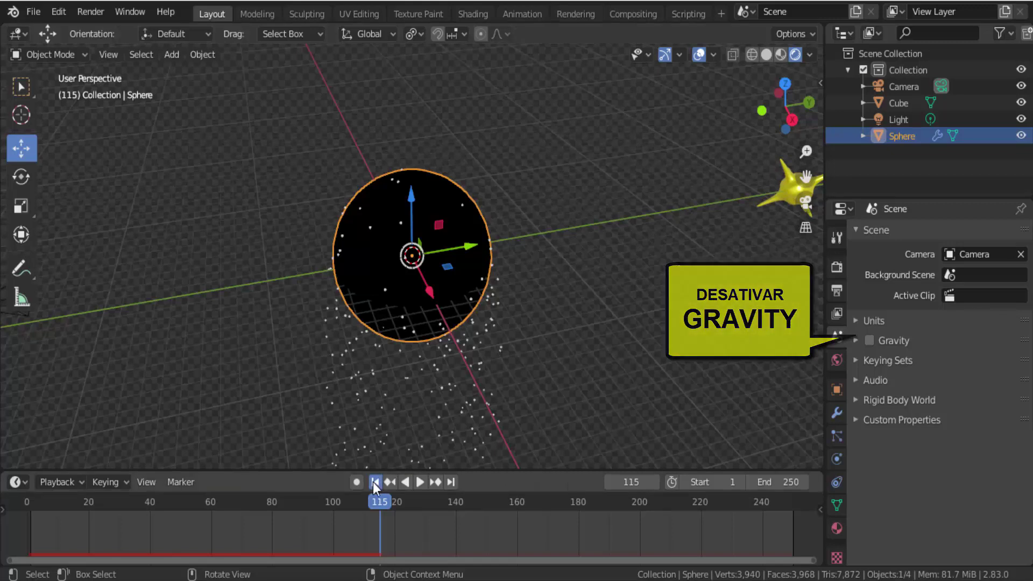
pyautogui.click(375, 482)
pyautogui.click(420, 482)
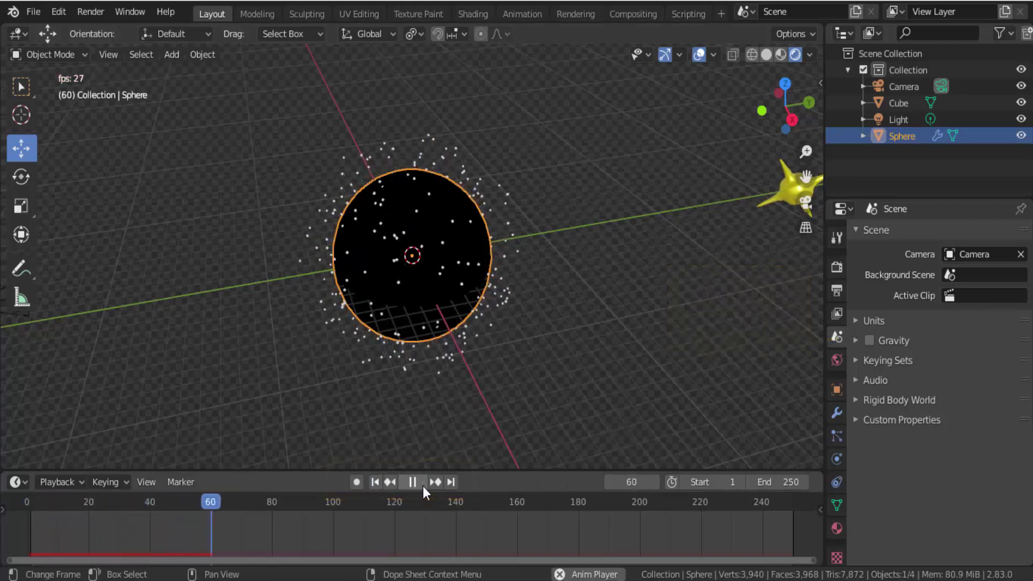
pyautogui.click(423, 486)
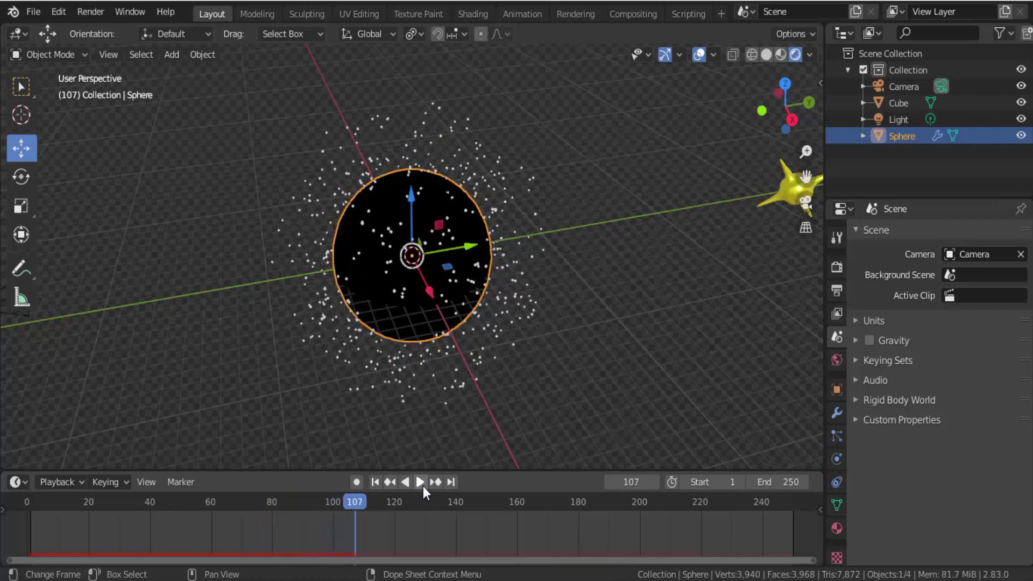
pyautogui.click(377, 480)
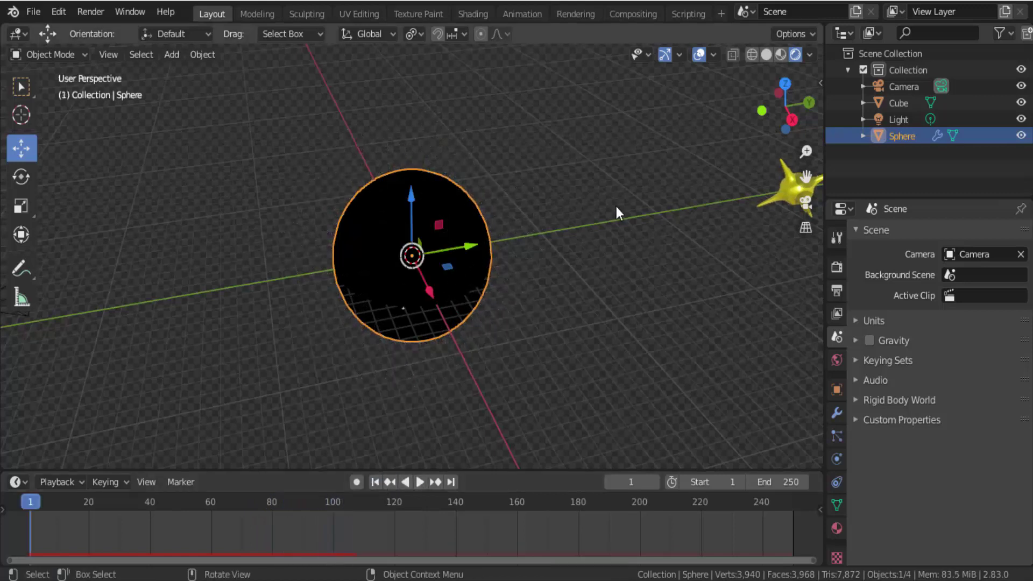
pyautogui.scroll(-2, 486, 188)
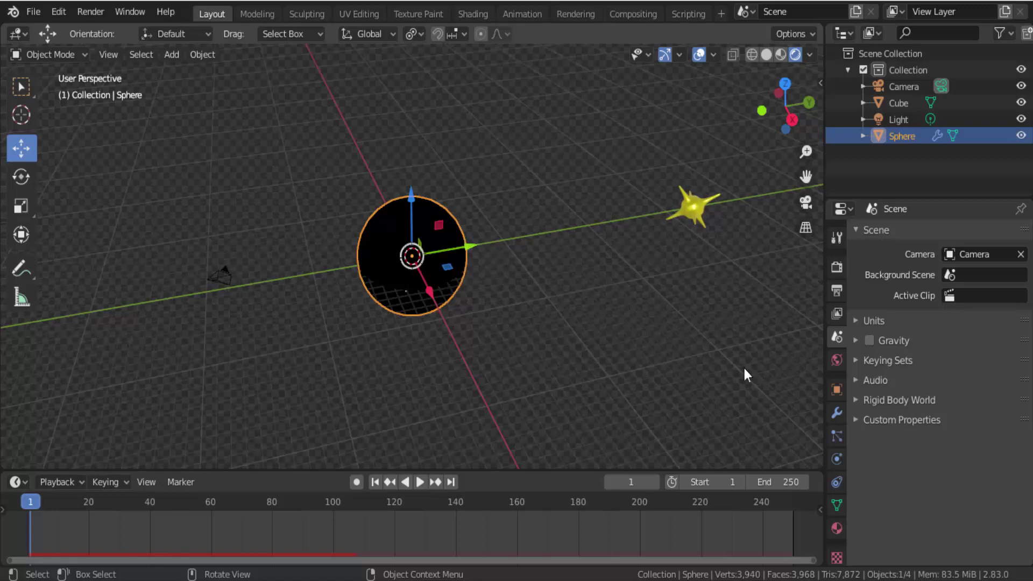
# Step: Make the sphere's particles render as Object, with the spiky Cube as the Instance Object
pyautogui.click(837, 436)
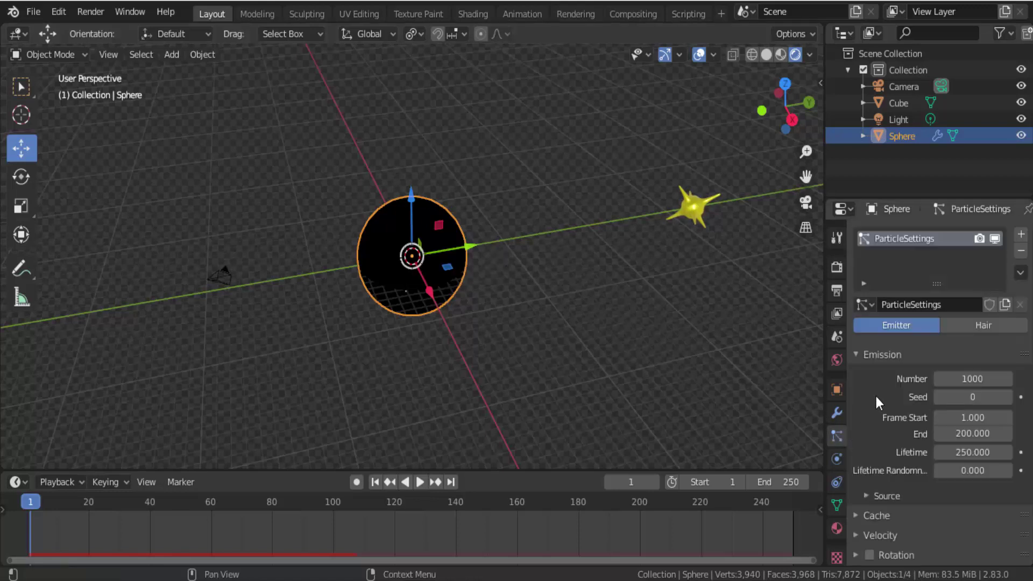
pyautogui.scroll(-4, 876, 395)
pyautogui.scroll(-4, 876, 395)
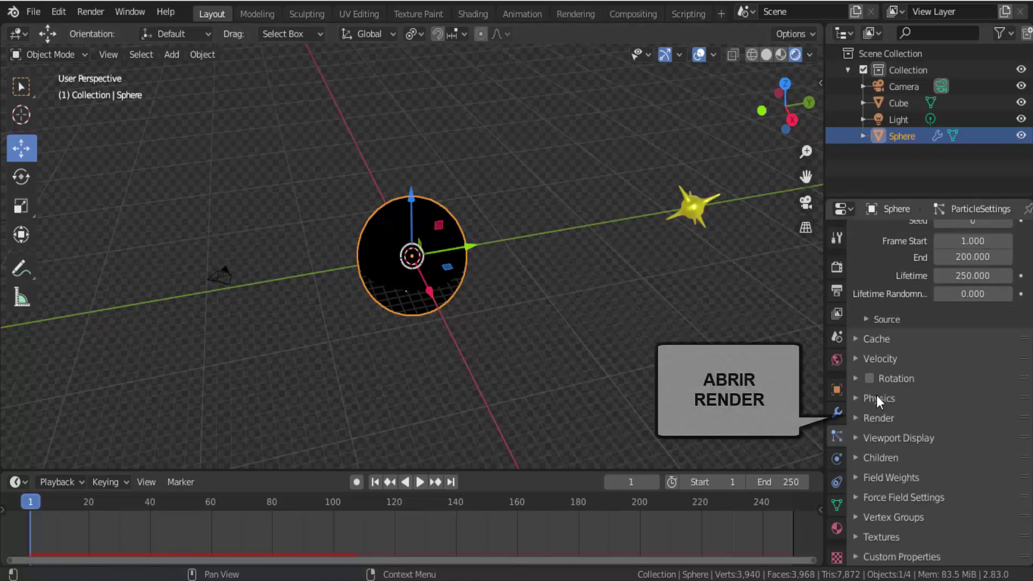
pyautogui.click(855, 418)
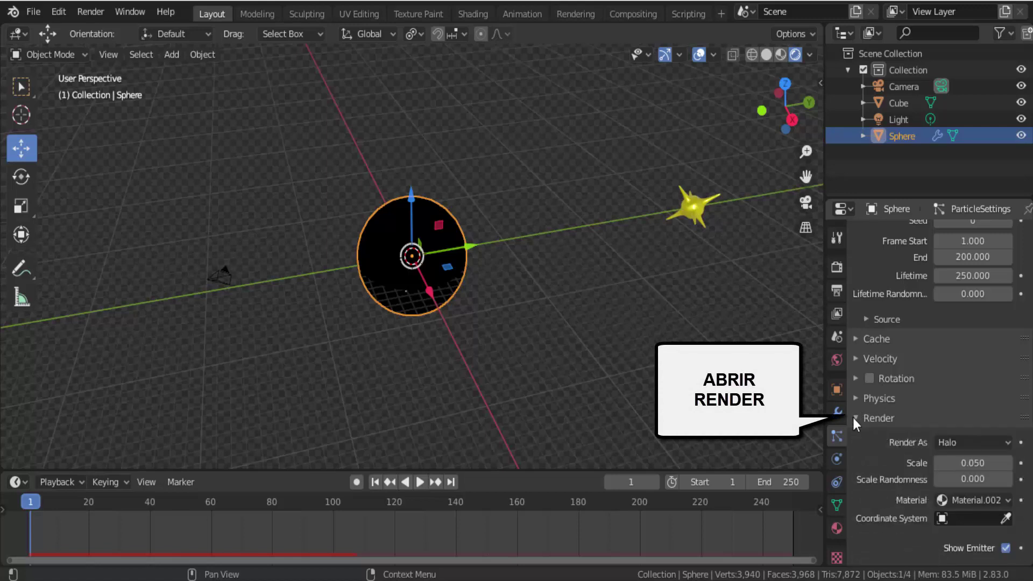
pyautogui.scroll(-2, 856, 434)
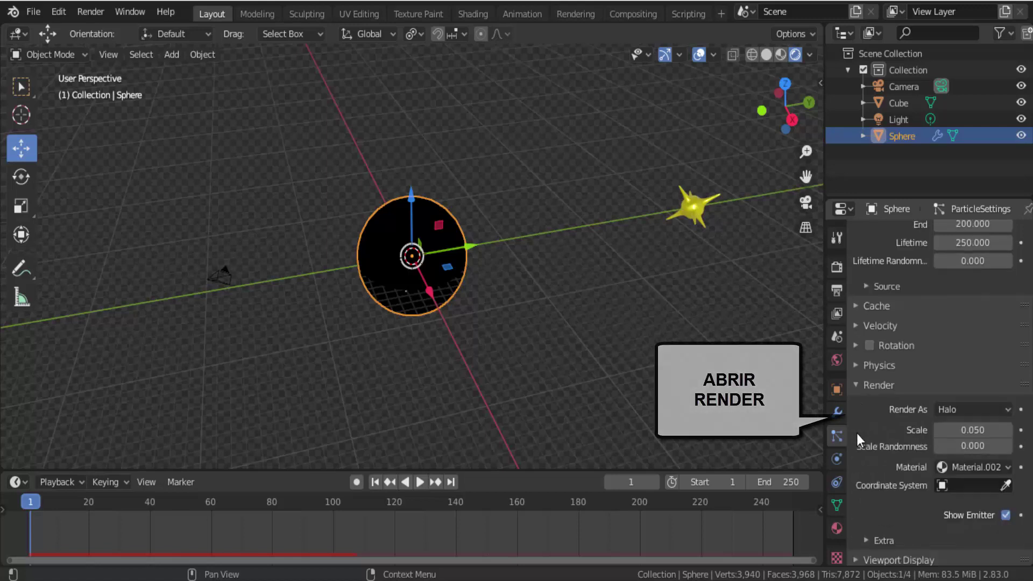
pyautogui.click(958, 410)
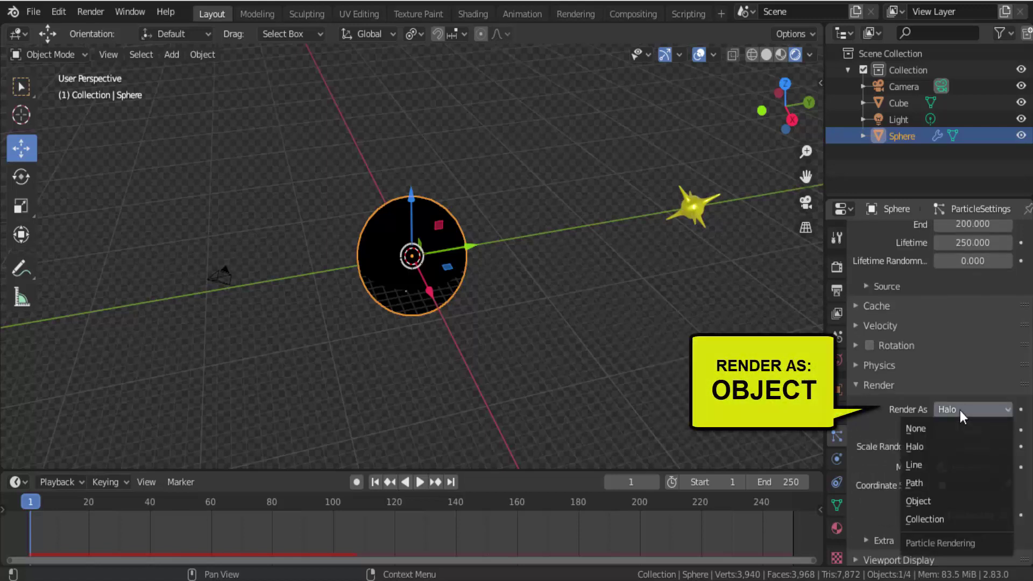
pyautogui.click(931, 501)
pyautogui.scroll(-5, 895, 493)
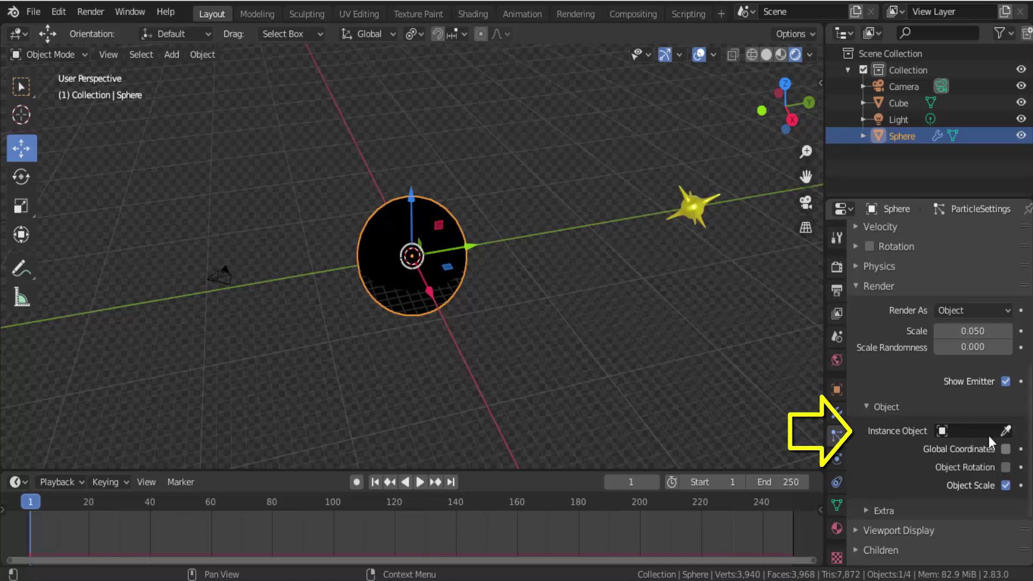
pyautogui.click(1005, 430)
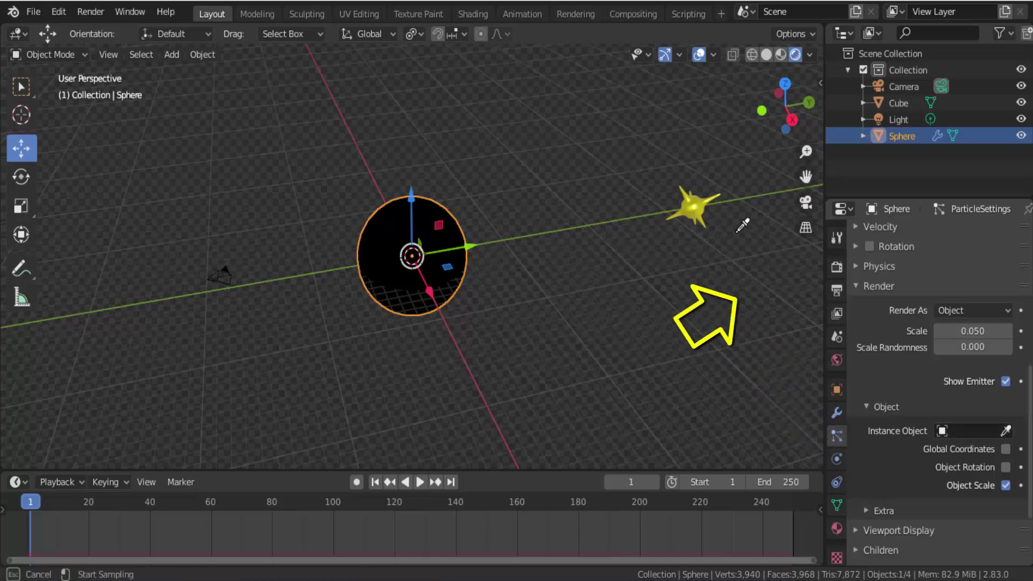
pyautogui.click(696, 197)
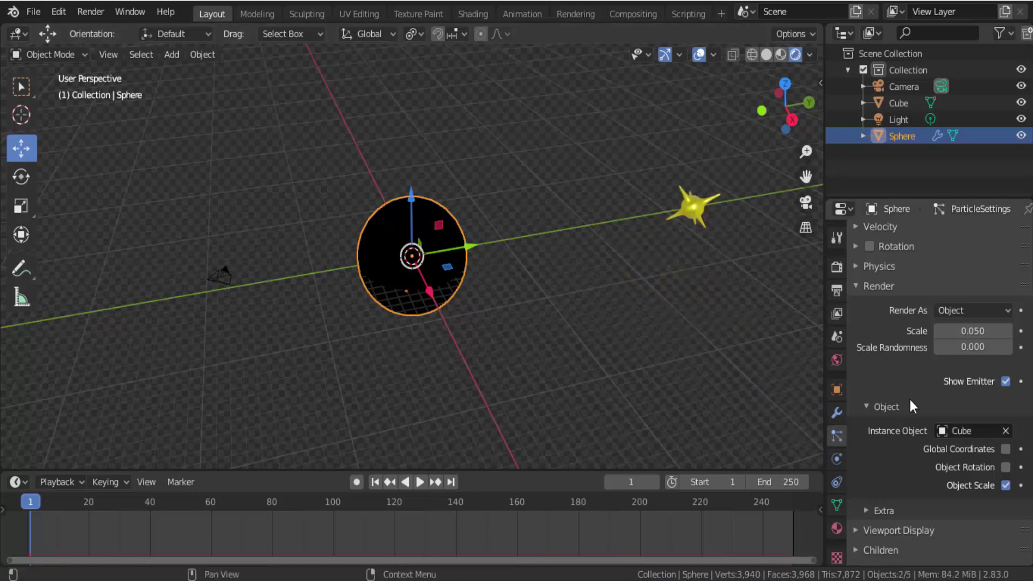
# Step: Set particle Scale to 0.180 and play back the multicoloured star burst around the sphere
pyautogui.moveTo(968, 331)
pyautogui.mouseDown()
pyautogui.moveTo(985, 331)
pyautogui.moveTo(957, 331)
pyautogui.mouseUp()
pyautogui.click(420, 482)
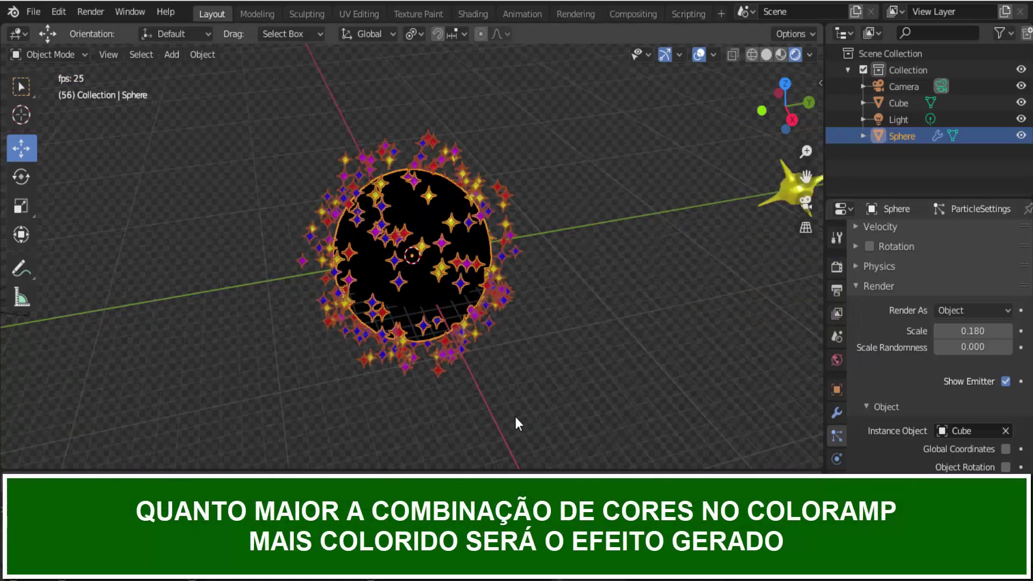
pyautogui.click(674, 366)
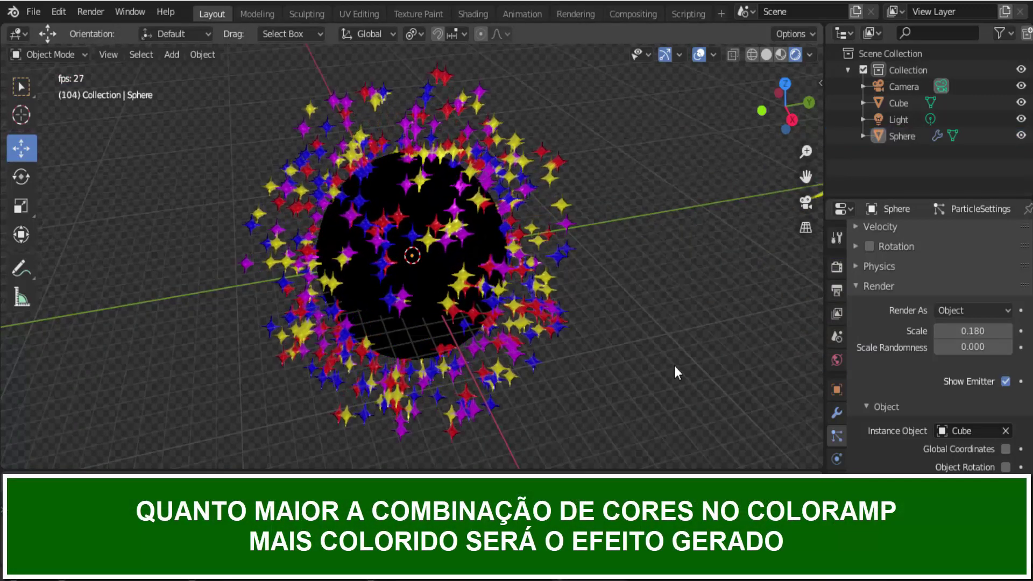